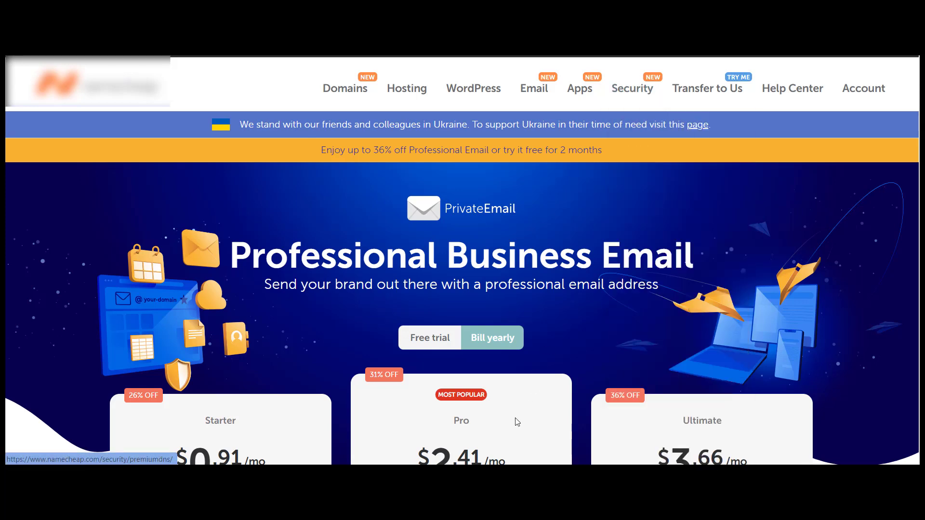
Switch to the Word document 'Email Hosting Sending limits' to review the plan sending limits
{"action": "left_click", "coordinate": [532, 476]}
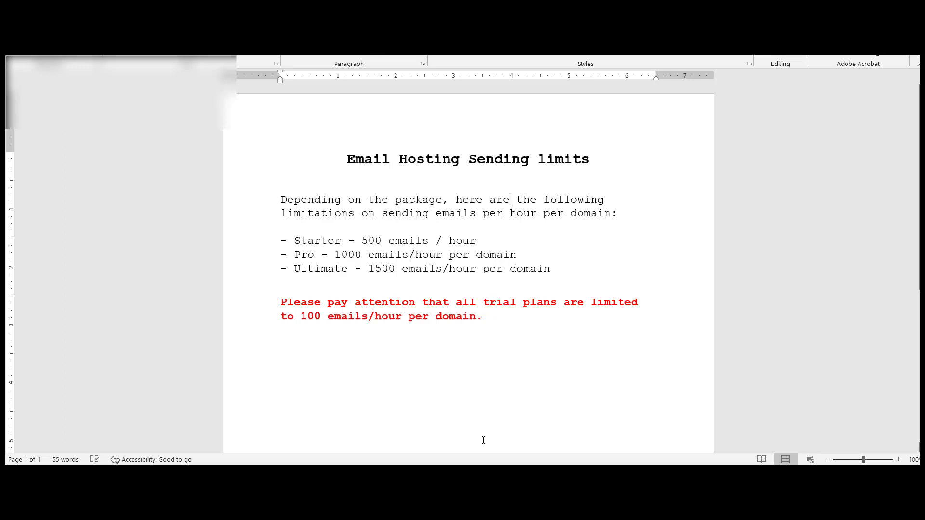
Go back to the browser showing the Namecheap Starter, Pro and Ultimate email plans
{"action": "left_click", "coordinate": [453, 477]}
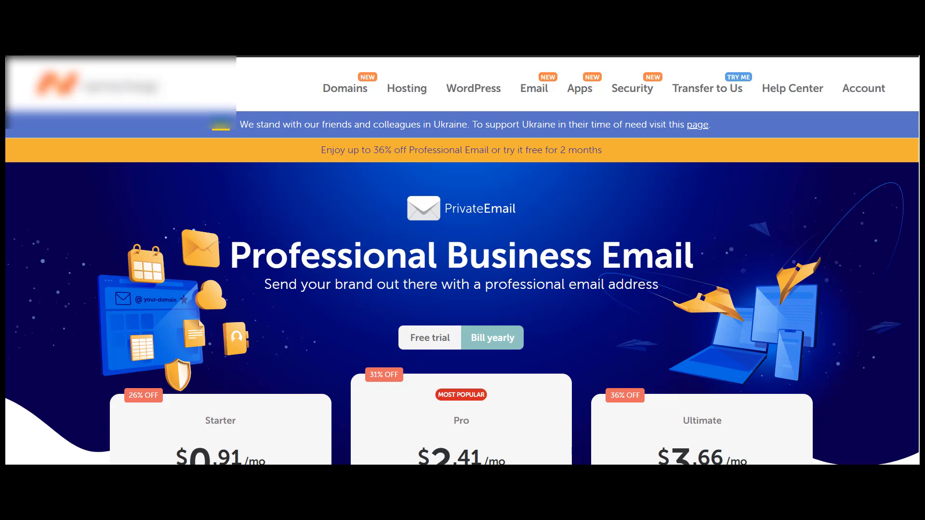
{"action": "scroll", "coordinate": [462, 261], "scroll_direction": "down", "scroll_amount": 3}
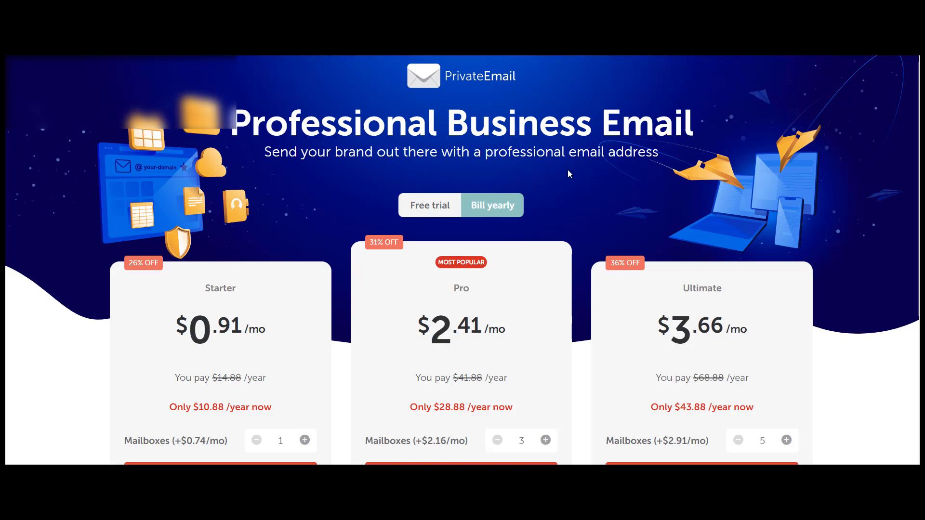
Compare free-trial and yearly prices, ending on free trial at $0.00 for 2 months
{"action": "left_click", "coordinate": [440, 207]}
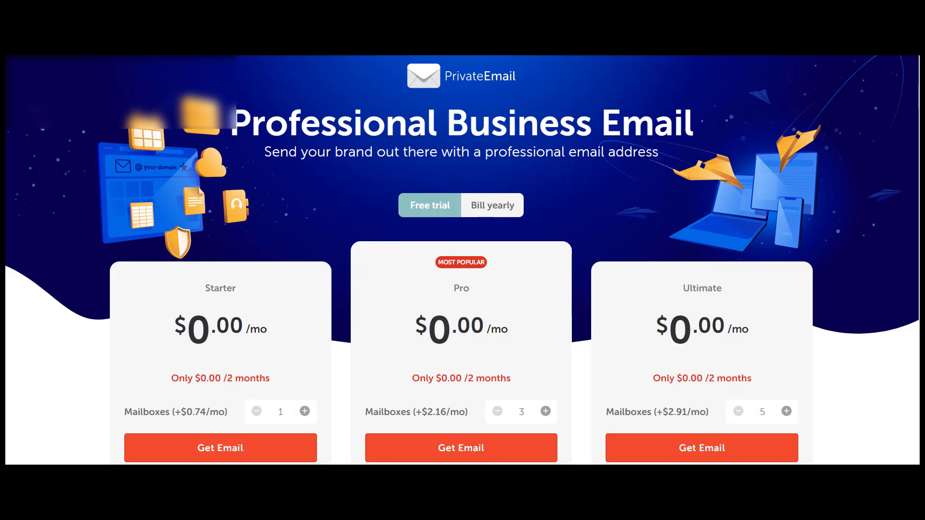
{"action": "scroll", "coordinate": [462, 258], "scroll_direction": "down", "scroll_amount": 3}
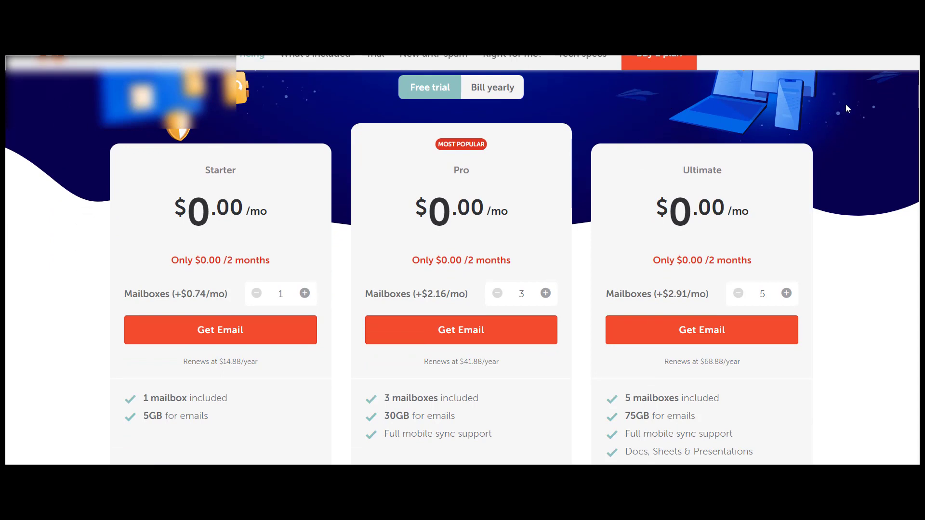
{"action": "scroll", "coordinate": [461, 260], "scroll_direction": "up", "scroll_amount": 1}
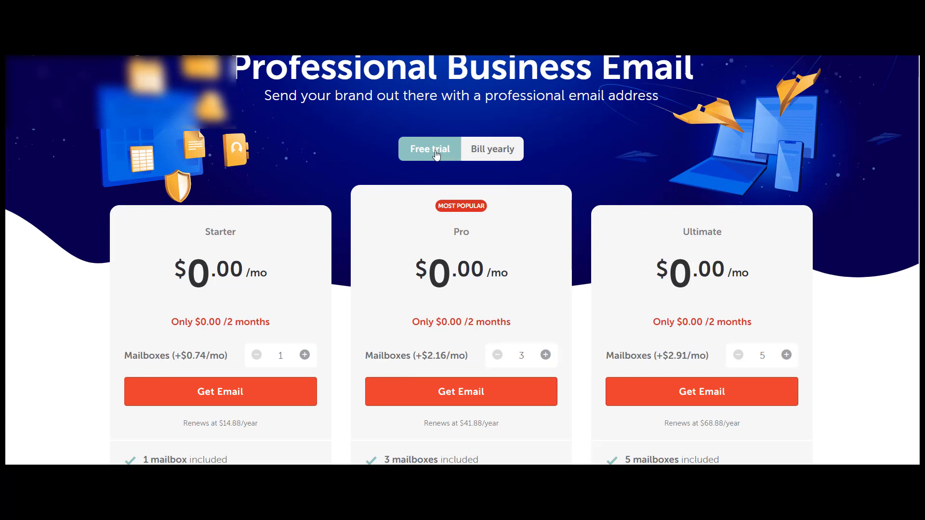
{"action": "left_click", "coordinate": [519, 148]}
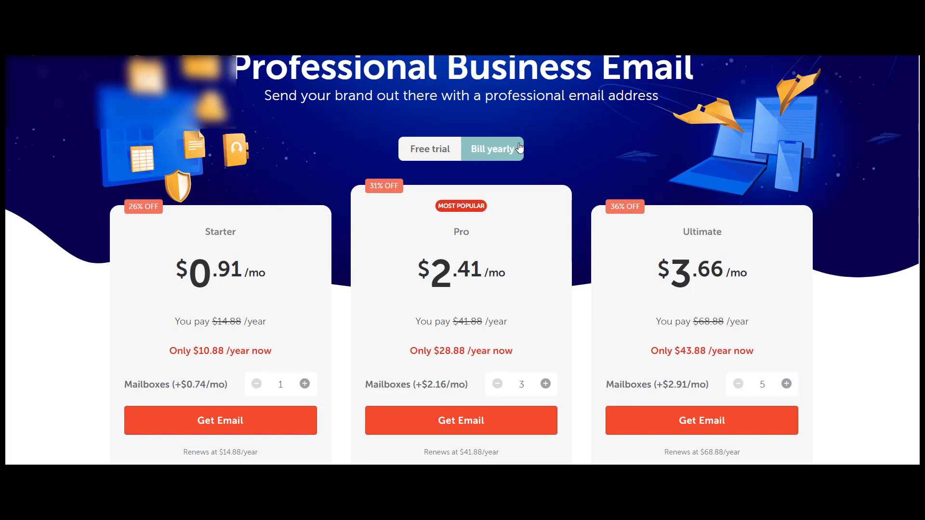
{"action": "left_click", "coordinate": [419, 150]}
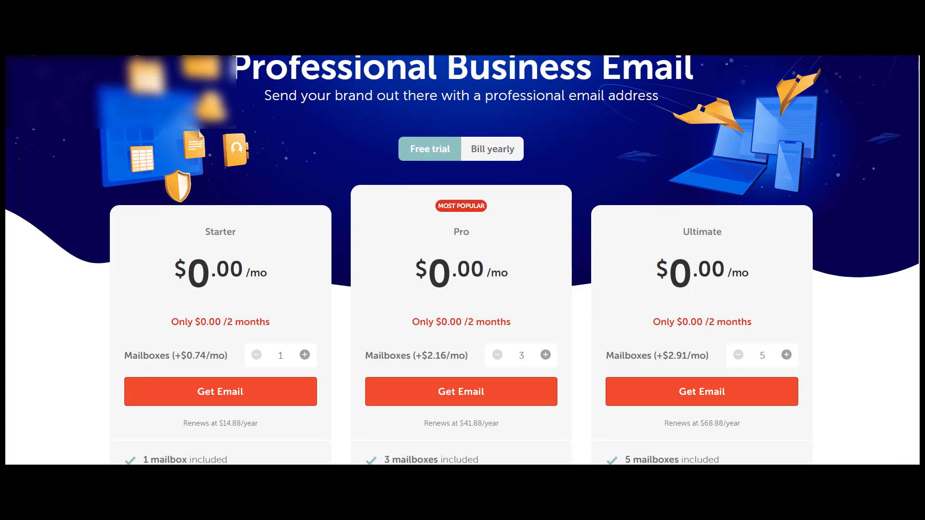
Start a Pro Email 2-month free trial order to reach Select Domain
{"action": "scroll", "coordinate": [462, 260], "scroll_direction": "down", "scroll_amount": 2}
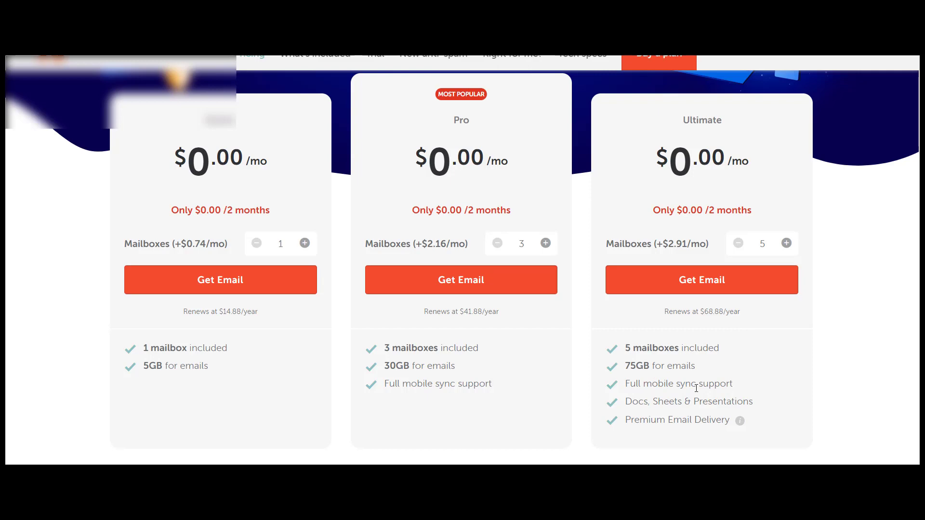
{"action": "left_click", "coordinate": [483, 287]}
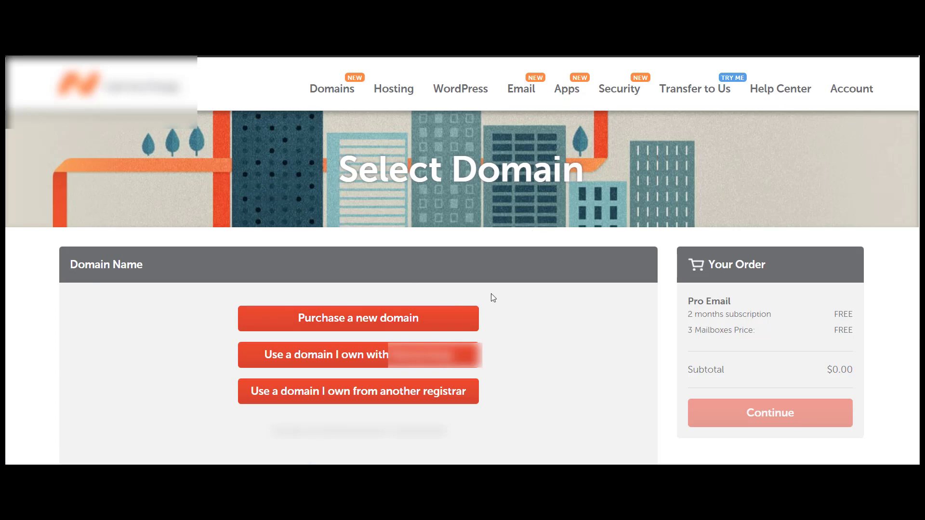
Register the new domain homesolutionsinc.info and add it to the order for $4.16 subtotal
{"action": "left_click", "coordinate": [357, 320]}
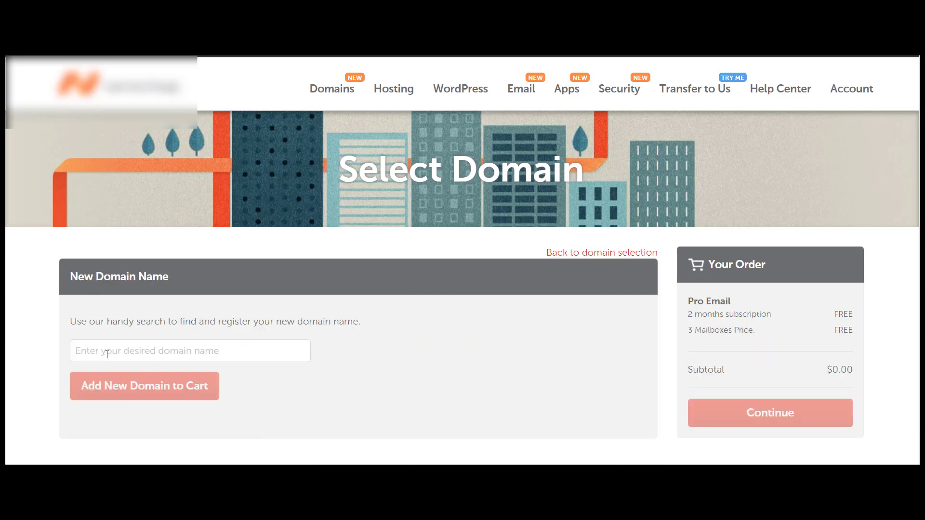
{"action": "left_click", "coordinate": [111, 352]}
{"action": "type", "text": "home"}
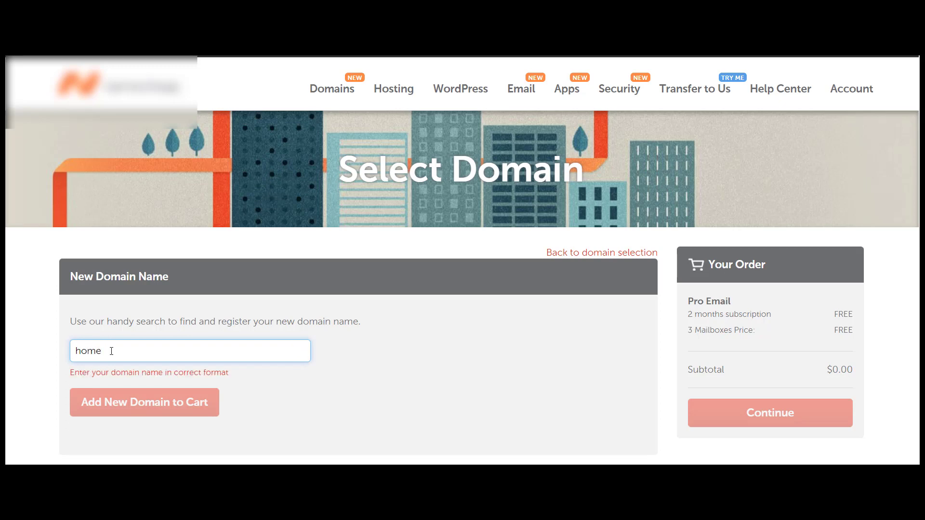
{"action": "type", "text": "sc"}
{"action": "type", "text": "lu"}
{"action": "type", "text": "tions"}
{"action": "type", "text": "inc"}
{"action": "type", "text": ".in"}
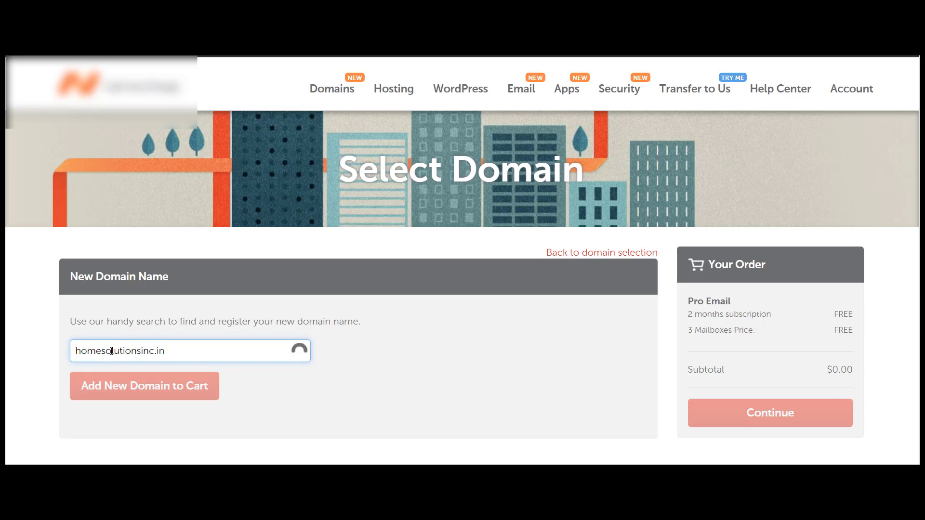
{"action": "type", "text": "fo"}
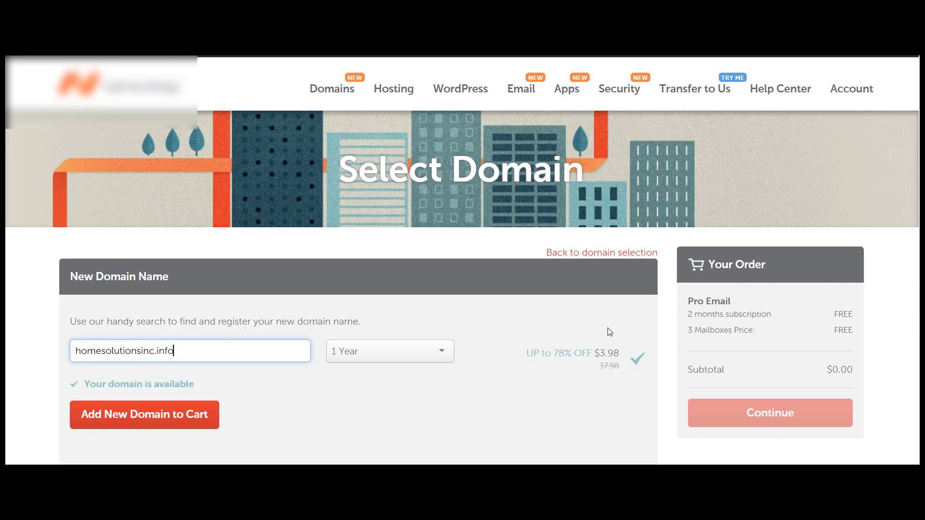
{"action": "left_click", "coordinate": [162, 420]}
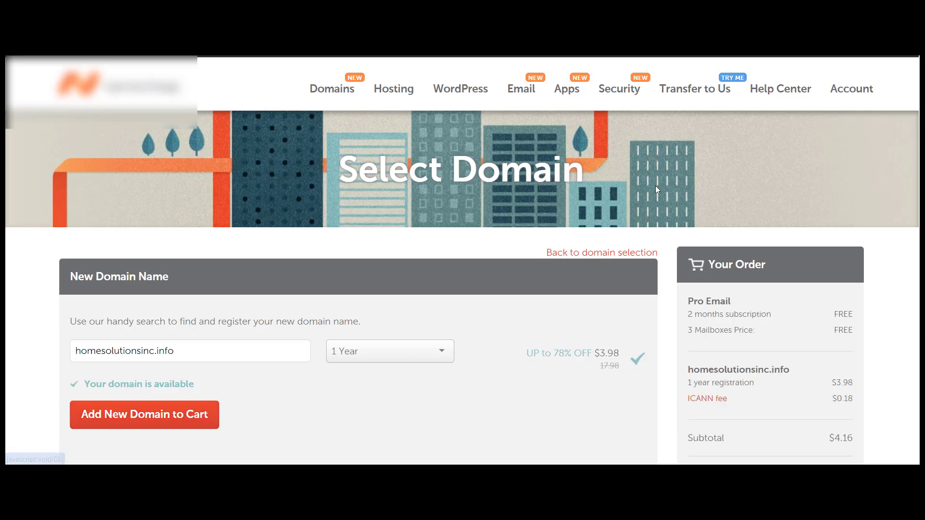
{"action": "scroll", "coordinate": [462, 260], "scroll_direction": "down", "scroll_amount": 3}
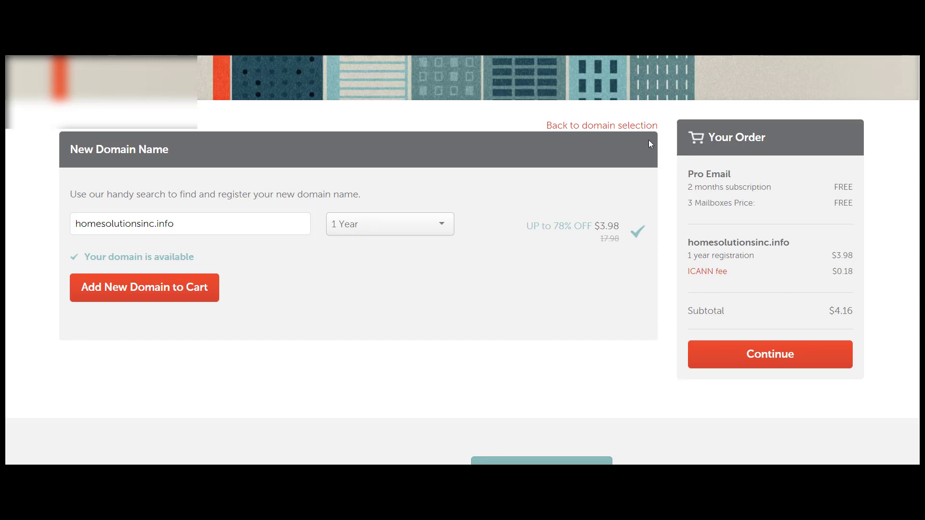
Keep 3 mailboxes for Pro Email and add the order to the cart
{"action": "left_click", "coordinate": [776, 358]}
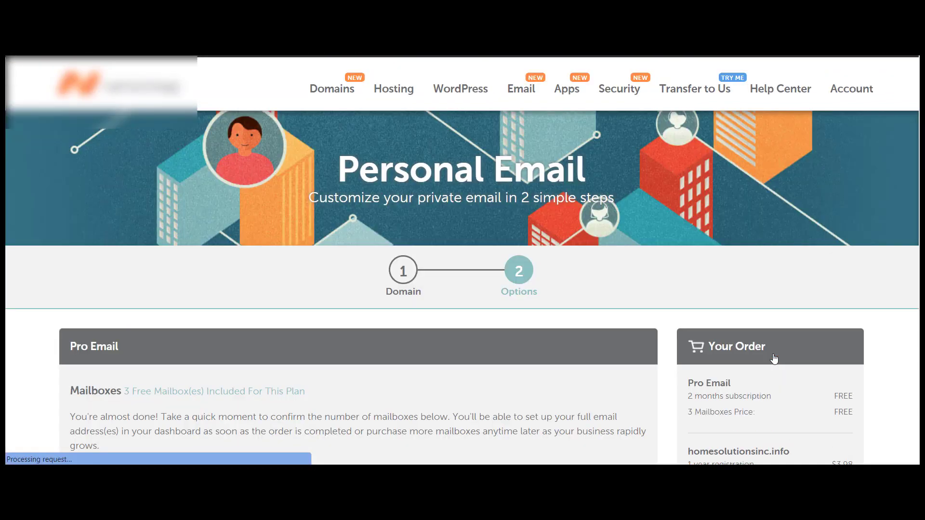
{"action": "scroll", "coordinate": [462, 260], "scroll_direction": "down", "scroll_amount": 4}
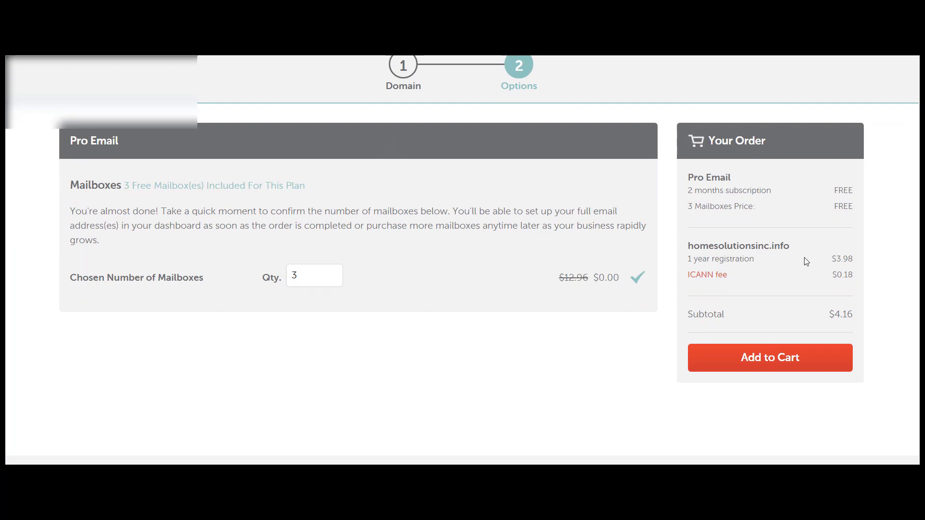
{"action": "left_click", "coordinate": [768, 362]}
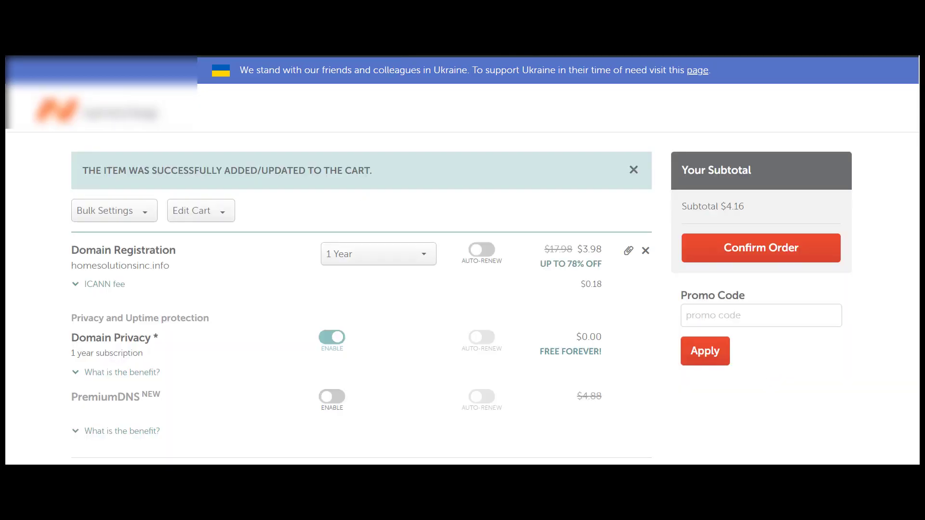
{"action": "scroll", "coordinate": [463, 260], "scroll_direction": "down", "scroll_amount": 1}
{"action": "scroll", "coordinate": [462, 260], "scroll_direction": "down", "scroll_amount": 1}
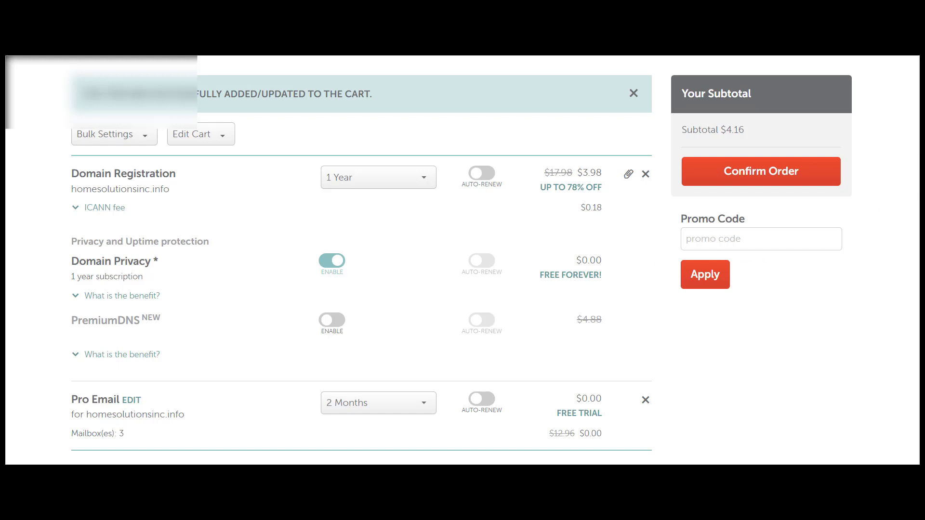
{"action": "scroll", "coordinate": [360, 260], "scroll_direction": "down", "scroll_amount": 4}
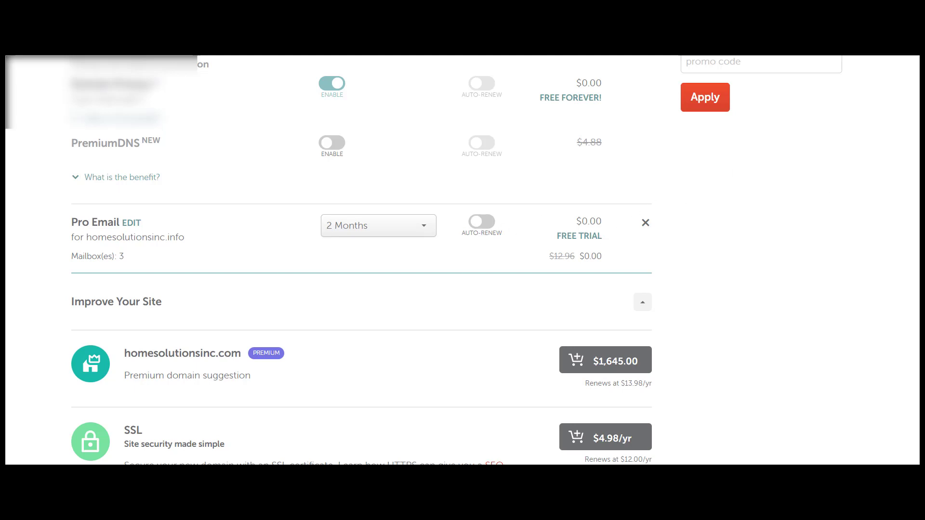
{"action": "scroll", "coordinate": [917, 217], "scroll_direction": "down", "scroll_amount": 3}
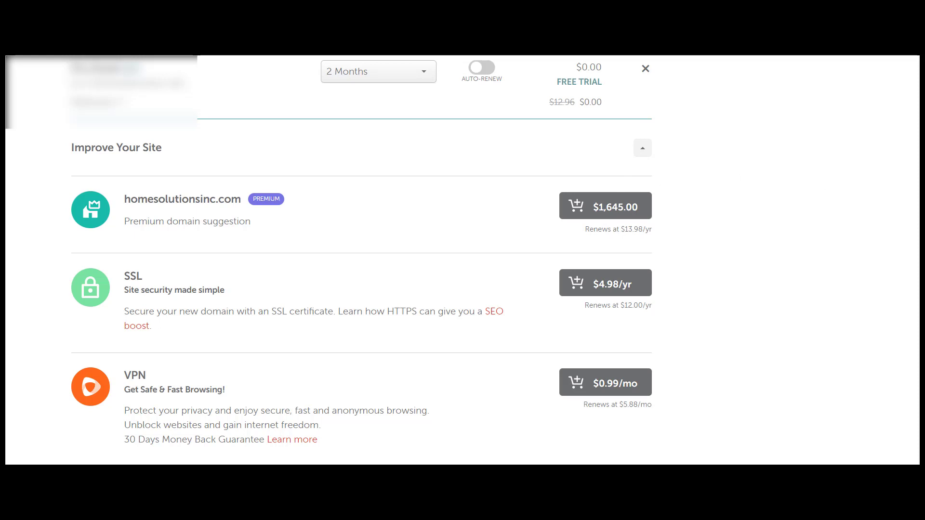
{"action": "scroll", "coordinate": [361, 260], "scroll_direction": "down", "scroll_amount": 5}
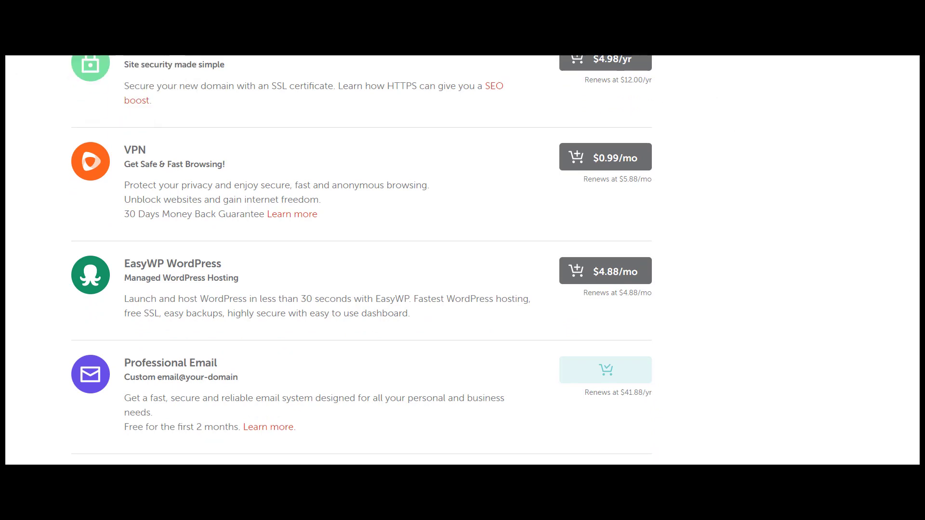
{"action": "scroll", "coordinate": [361, 260], "scroll_direction": "down", "scroll_amount": 3}
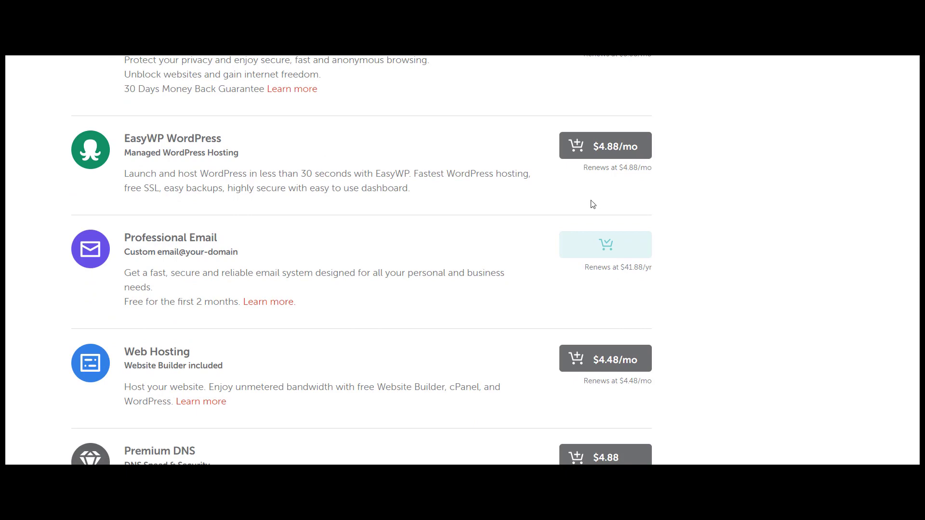
{"action": "scroll", "coordinate": [463, 260], "scroll_direction": "down", "scroll_amount": 6}
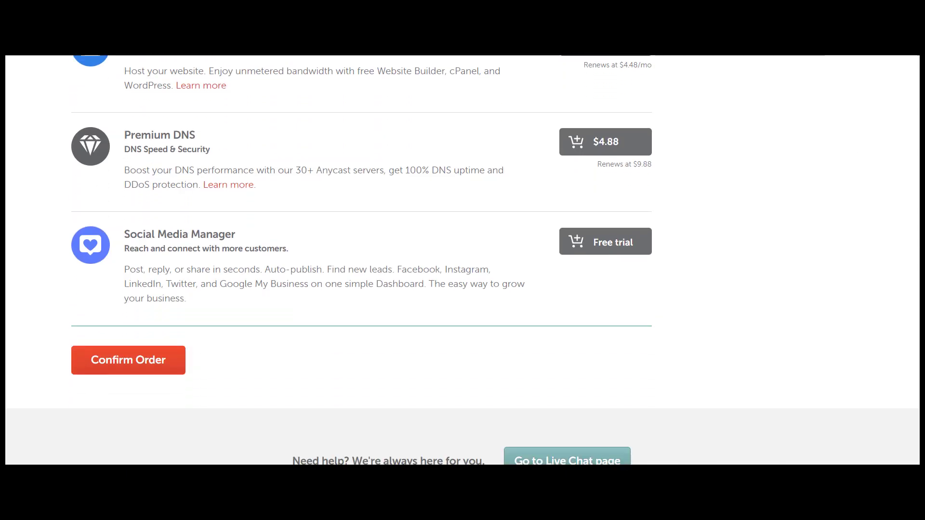
{"action": "scroll", "coordinate": [462, 260], "scroll_direction": "up", "scroll_amount": 10}
{"action": "scroll", "coordinate": [462, 260], "scroll_direction": "down", "scroll_amount": 14}
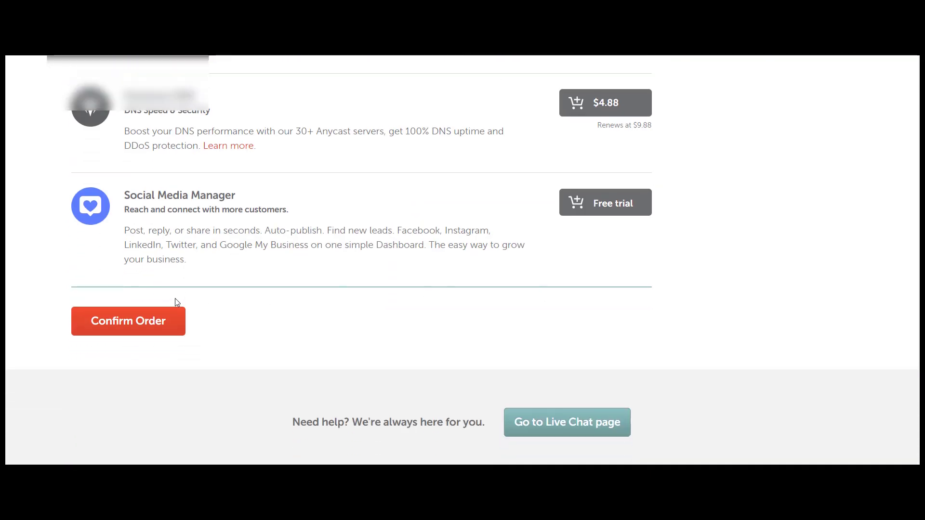
Confirm the $4.16 order to reach the Create An Account form
{"action": "left_click", "coordinate": [128, 326]}
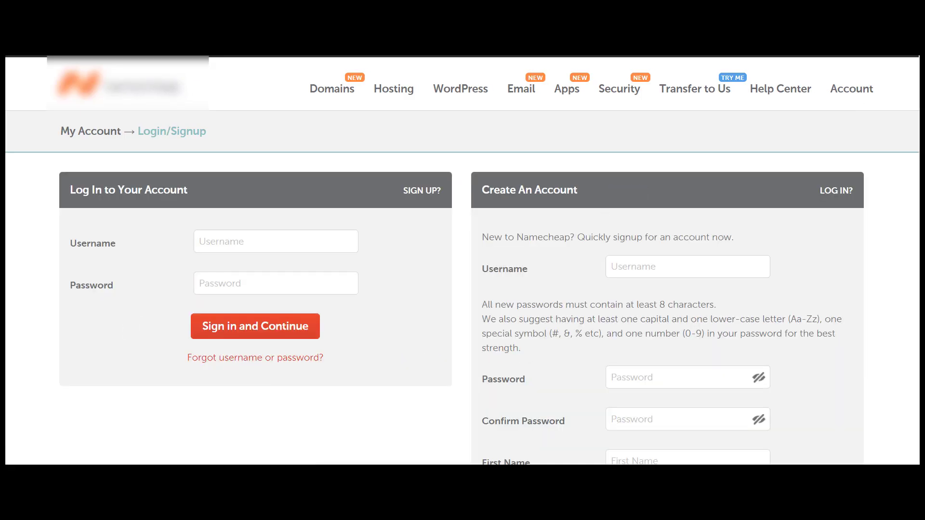
{"action": "scroll", "coordinate": [462, 260], "scroll_direction": "down", "scroll_amount": 4}
{"action": "scroll", "coordinate": [463, 261], "scroll_direction": "up", "scroll_amount": 3}
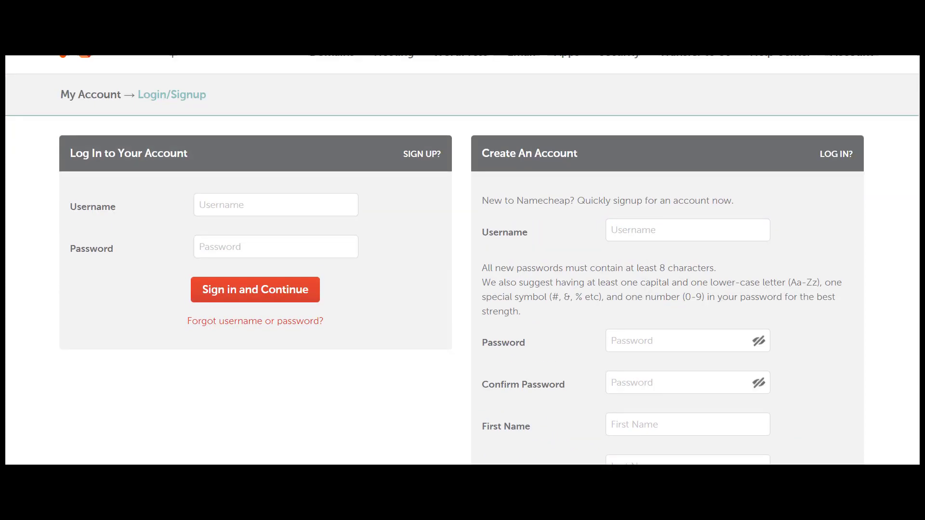
{"action": "scroll", "coordinate": [463, 260], "scroll_direction": "down", "scroll_amount": 2}
{"action": "scroll", "coordinate": [655, 73], "scroll_direction": "up", "scroll_amount": 1}
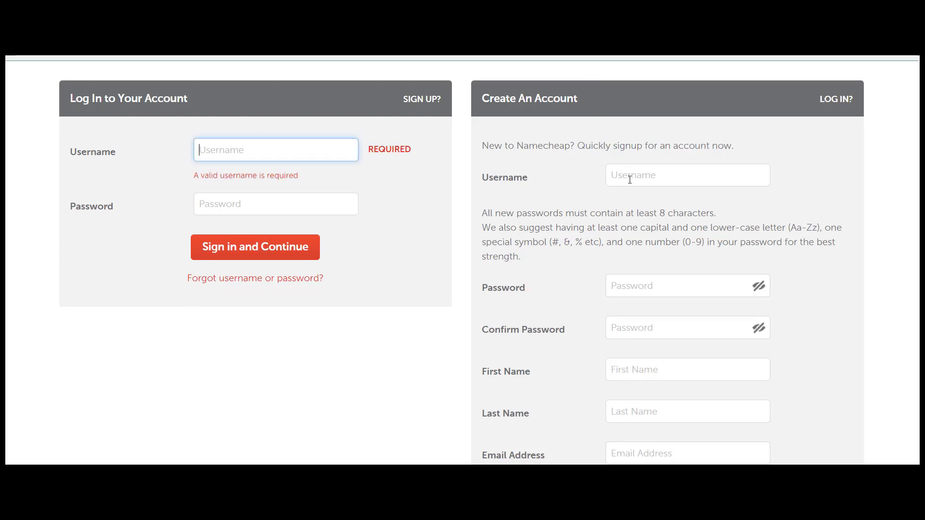
Enter the new account's username and the password twice
{"action": "left_click", "coordinate": [630, 179]}
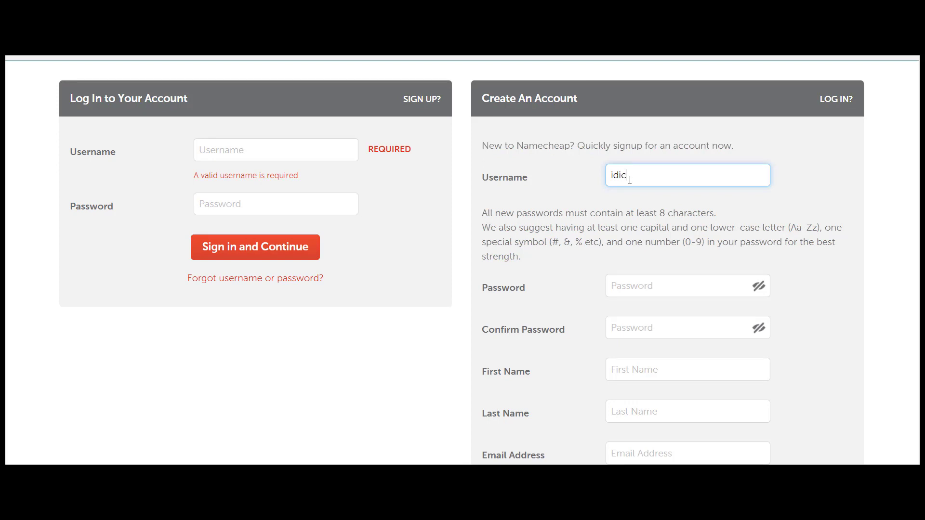
{"action": "left_click", "coordinate": [642, 287]}
{"action": "type", "text": "********"}
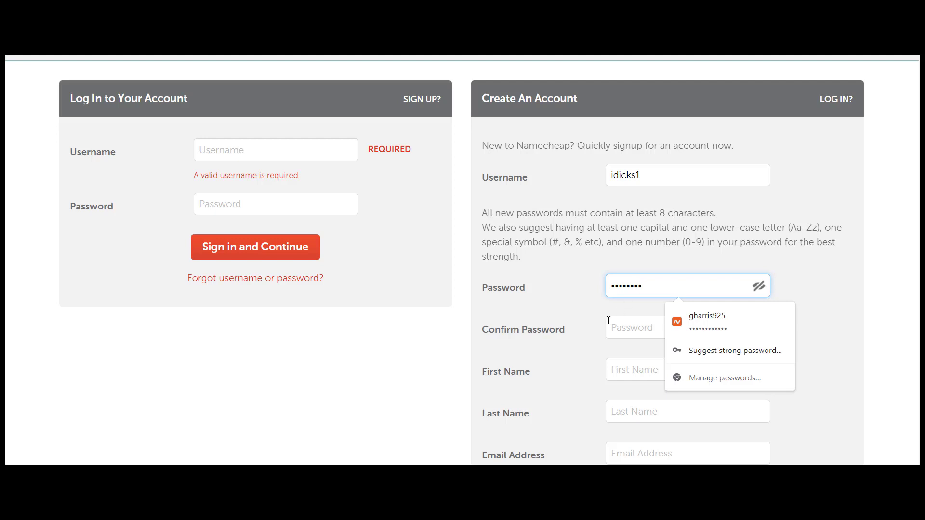
{"action": "left_click", "coordinate": [624, 330]}
{"action": "type", "text": "********"}
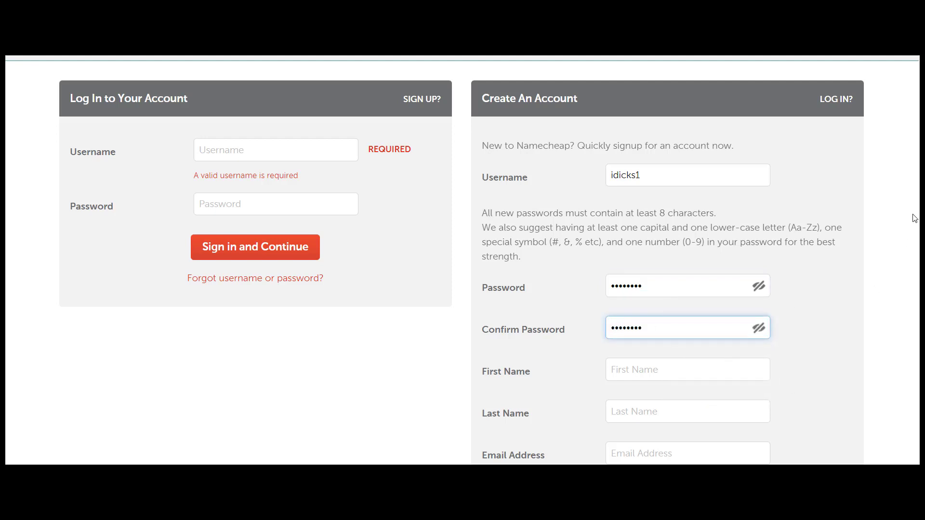
Fill in the account holder's first and last name
{"action": "left_click", "coordinate": [649, 374]}
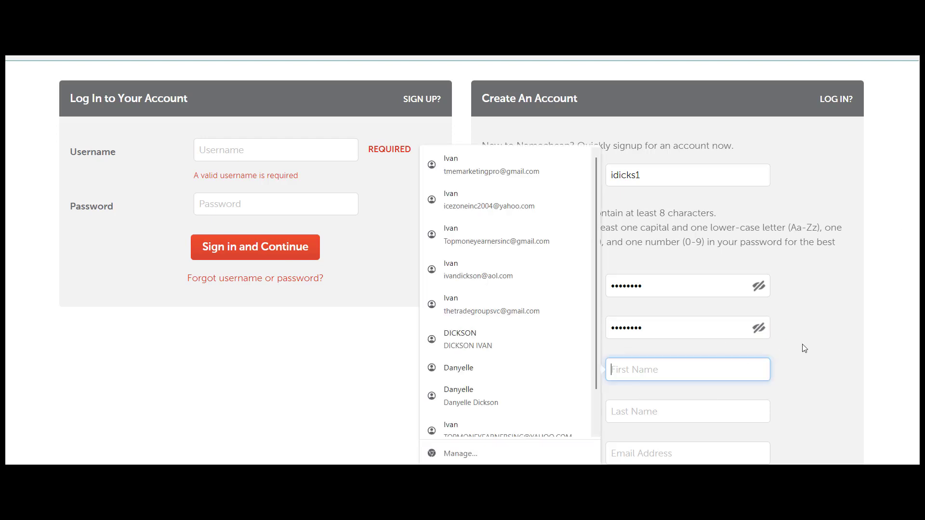
{"action": "left_click", "coordinate": [804, 347]}
{"action": "left_click", "coordinate": [642, 366]}
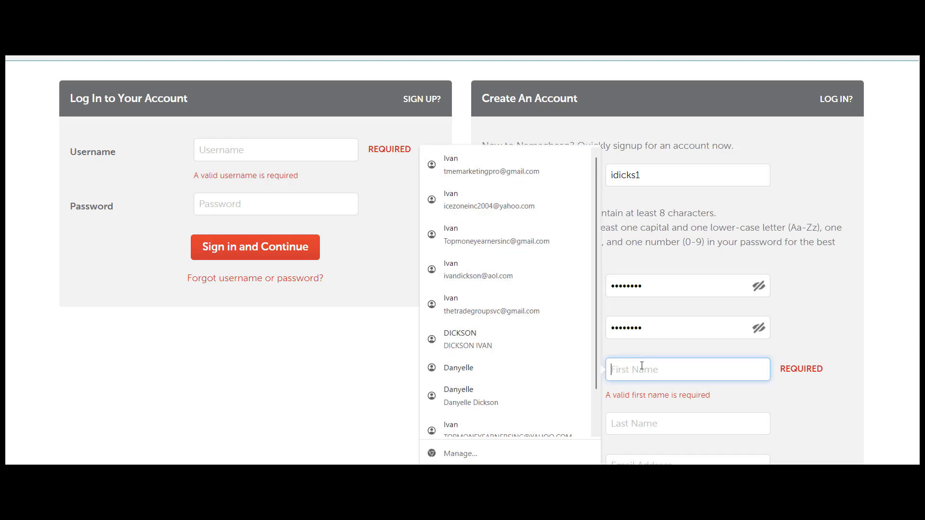
{"action": "type", "text": "Iavan"}
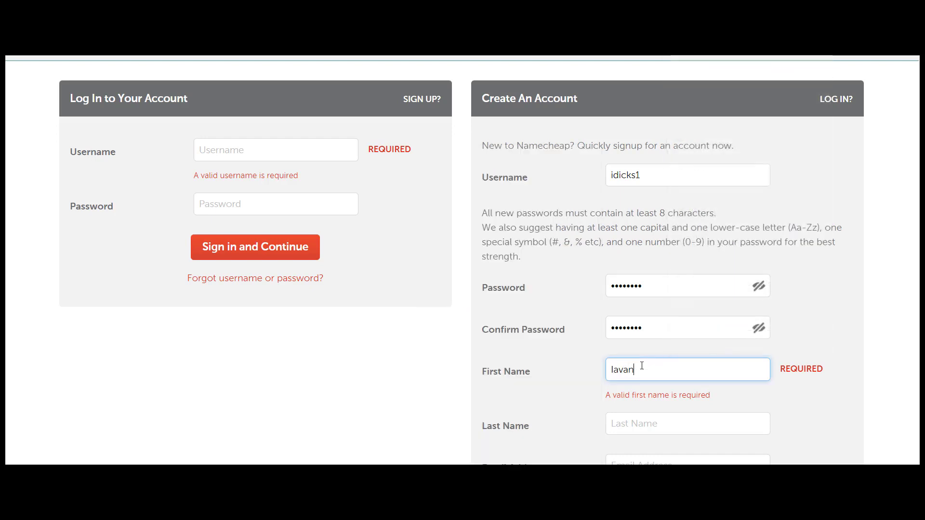
{"action": "key", "text": "BackSpace"}
{"action": "key", "text": "BackSpace"}
{"action": "key", "text": "BackSpace"}
{"action": "key", "text": "BackSpace"}
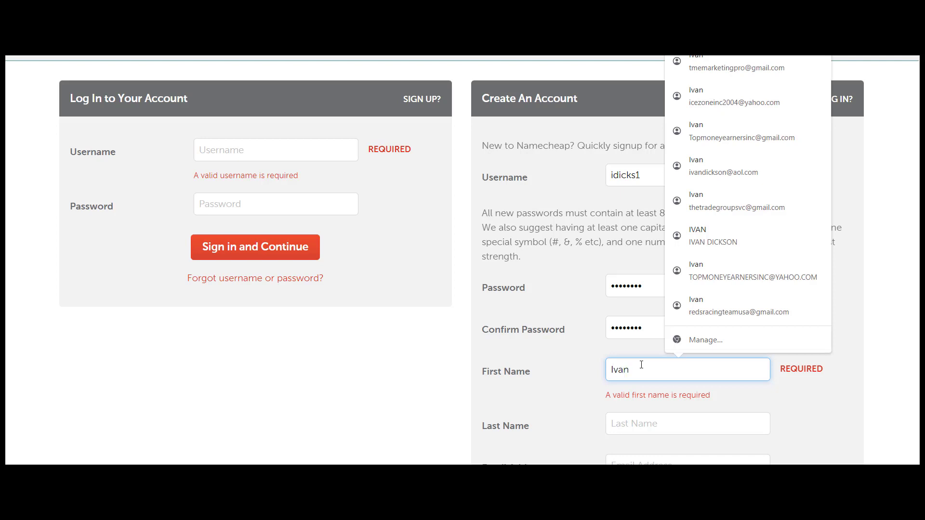
{"action": "left_click", "coordinate": [642, 413]}
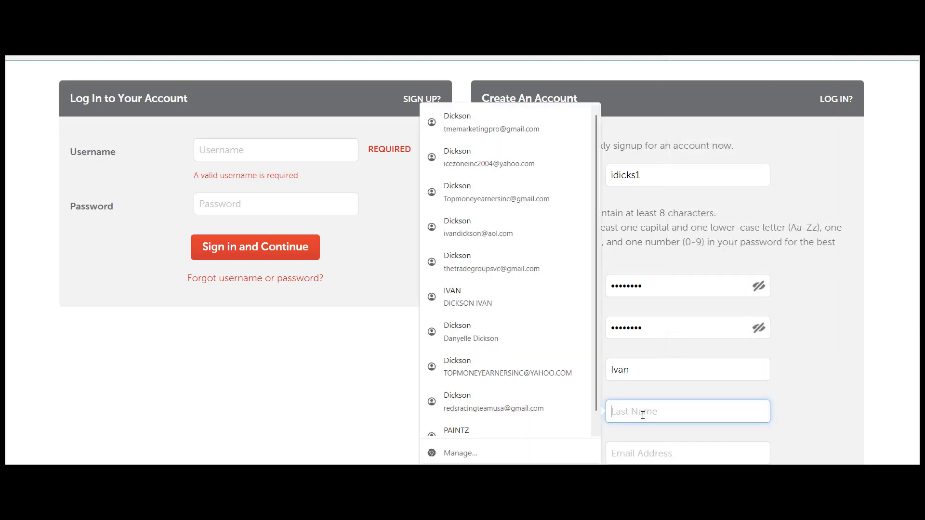
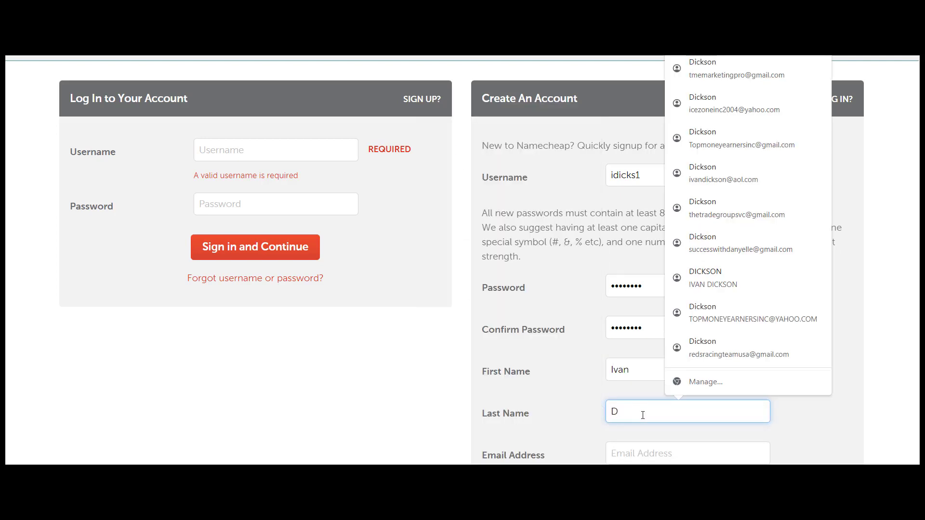
{"action": "left_click", "coordinate": [797, 424]}
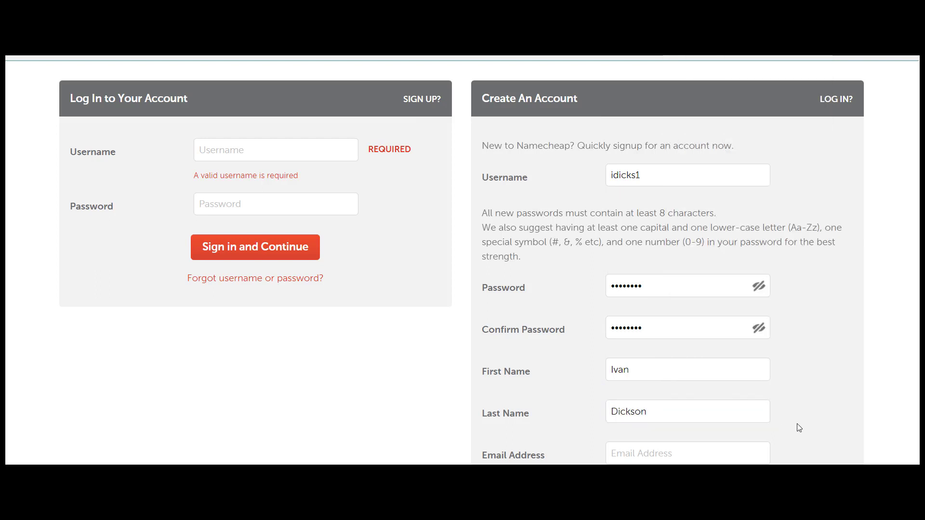
{"action": "scroll", "coordinate": [462, 259], "scroll_direction": "down", "scroll_amount": 2}
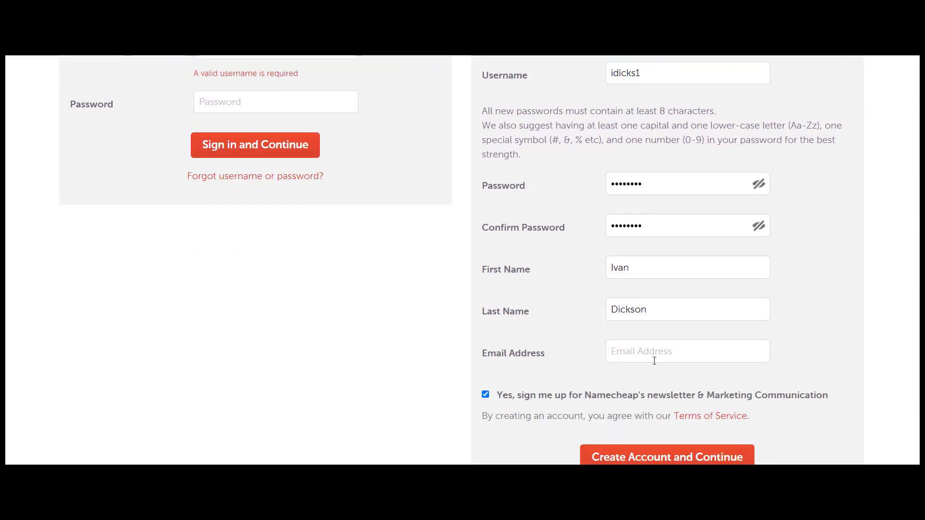
Enter the contact e-mail address and submit with Create Account and Continue
{"action": "left_click", "coordinate": [653, 360]}
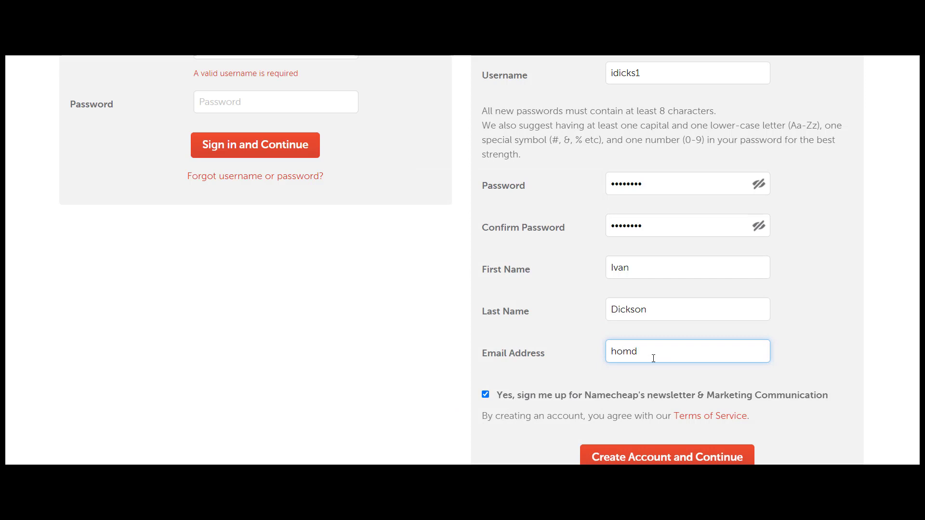
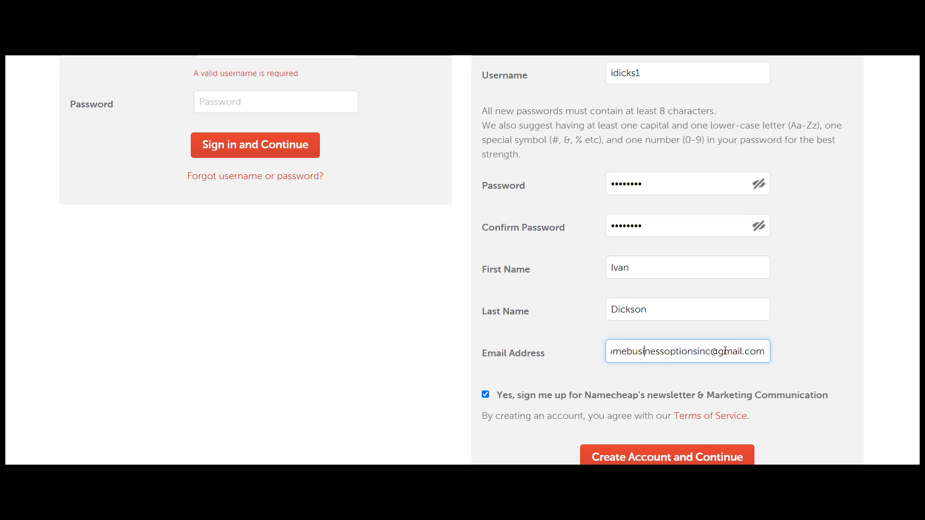
{"action": "key", "text": "Left"}
{"action": "key", "text": "Left"}
{"action": "key", "text": "Left"}
{"action": "key", "text": "Left"}
{"action": "key", "text": "Left"}
{"action": "key", "text": "Left"}
{"action": "key", "text": "Left"}
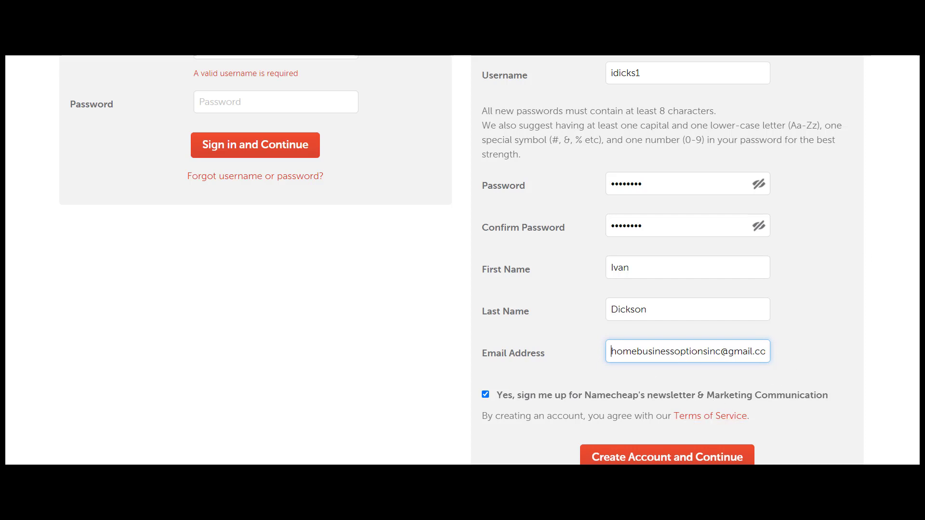
{"action": "scroll", "coordinate": [462, 260], "scroll_direction": "down", "scroll_amount": 2}
{"action": "scroll", "coordinate": [463, 260], "scroll_direction": "up", "scroll_amount": 1}
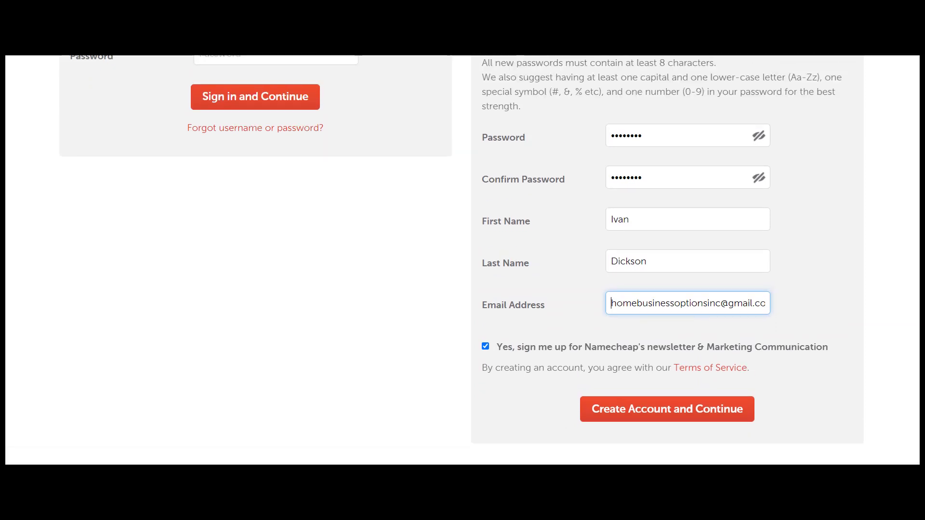
{"action": "scroll", "coordinate": [862, 232], "scroll_direction": "up", "scroll_amount": 1}
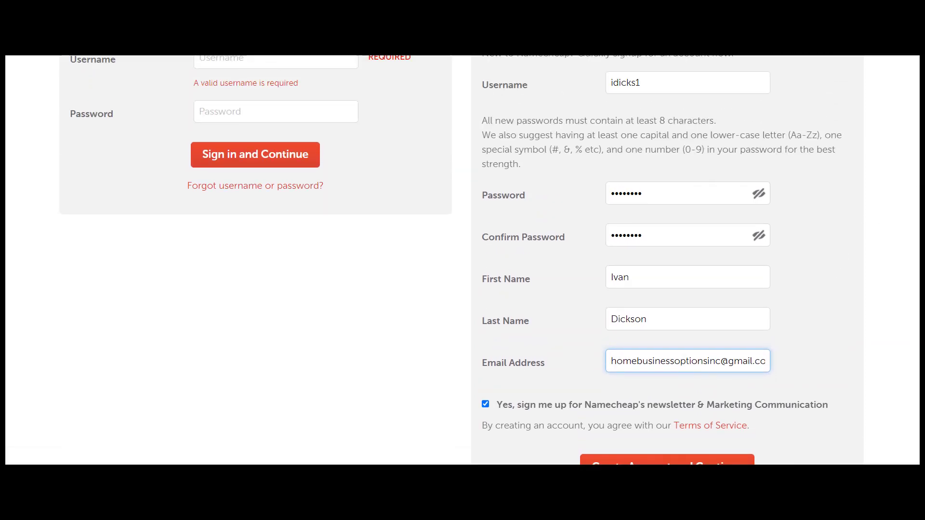
{"action": "scroll", "coordinate": [909, 193], "scroll_direction": "down", "scroll_amount": 2}
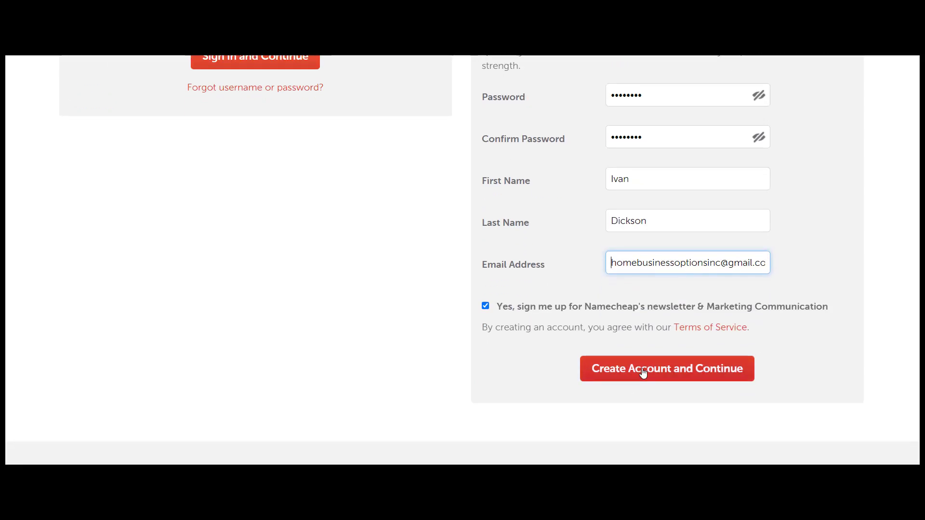
{"action": "left_click", "coordinate": [644, 373]}
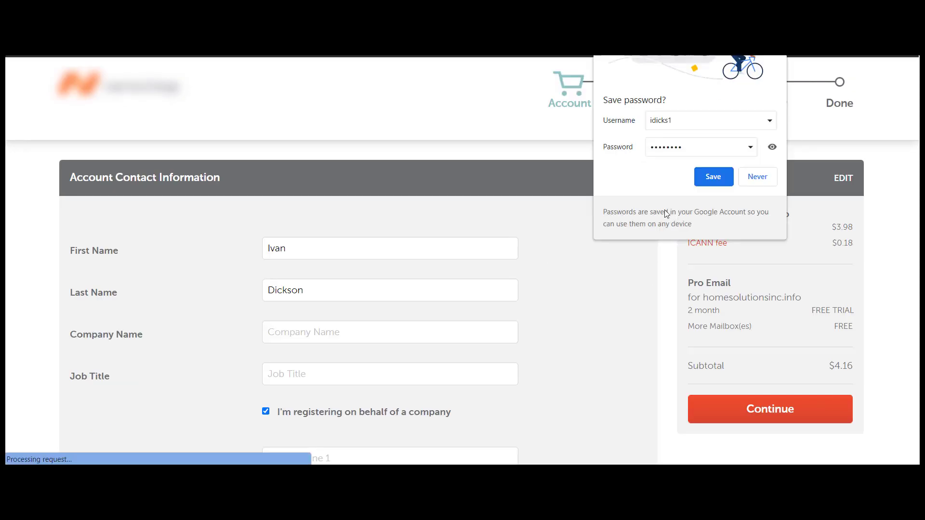
Save the login in the browser and uncheck registering on behalf of a company
{"action": "left_click", "coordinate": [705, 181]}
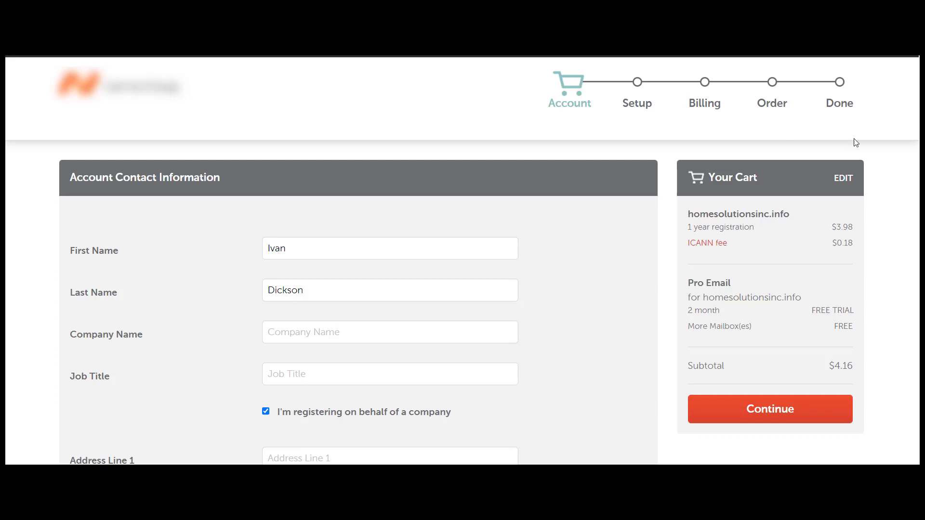
{"action": "scroll", "coordinate": [462, 260], "scroll_direction": "down", "scroll_amount": 1}
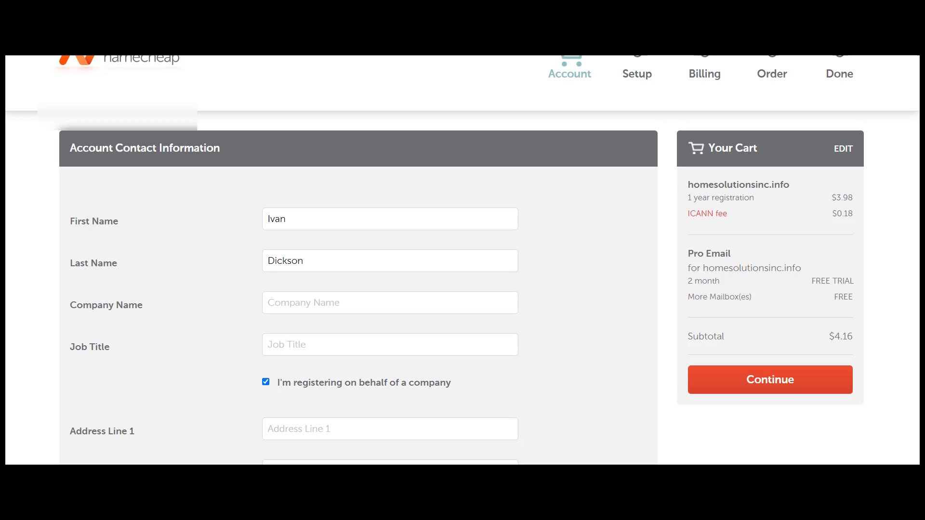
{"action": "left_click", "coordinate": [265, 383]}
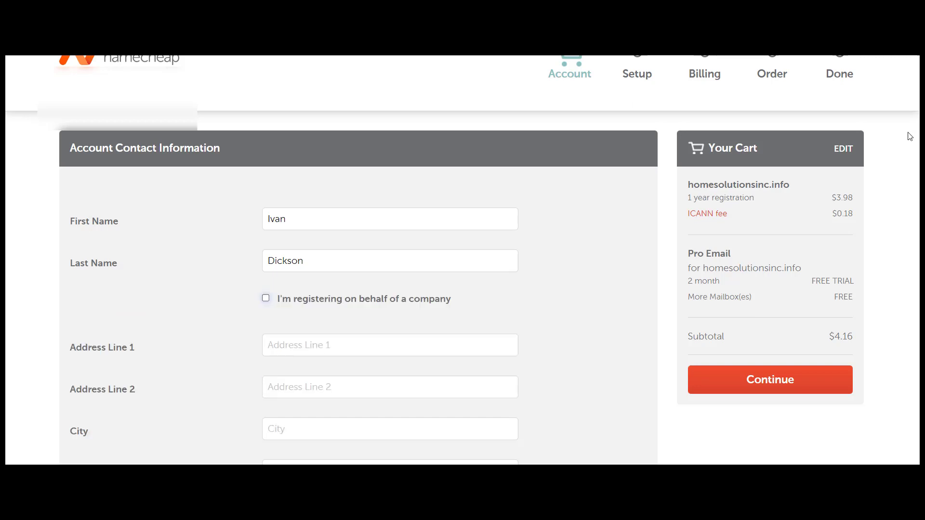
{"action": "scroll", "coordinate": [462, 260], "scroll_direction": "down", "scroll_amount": 3}
{"action": "scroll", "coordinate": [358, 260], "scroll_direction": "down", "scroll_amount": 3}
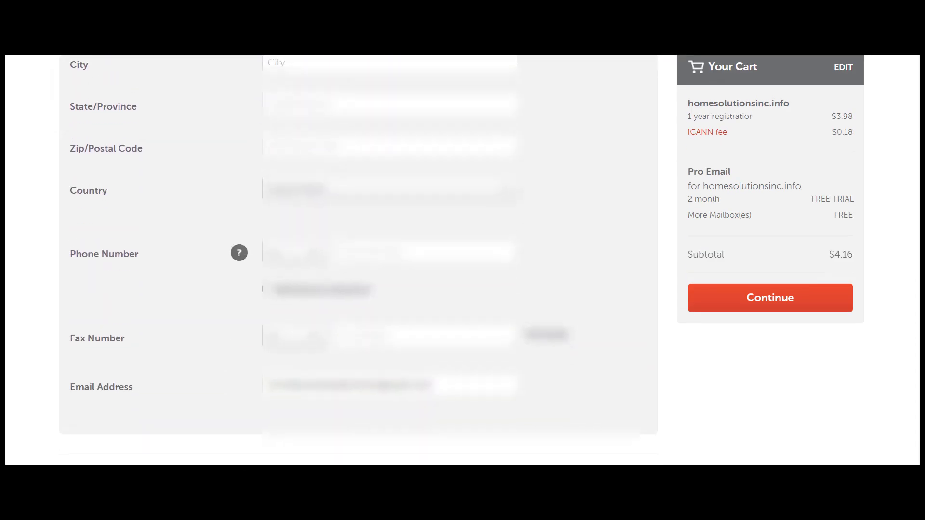
{"action": "scroll", "coordinate": [359, 261], "scroll_direction": "up", "scroll_amount": 4}
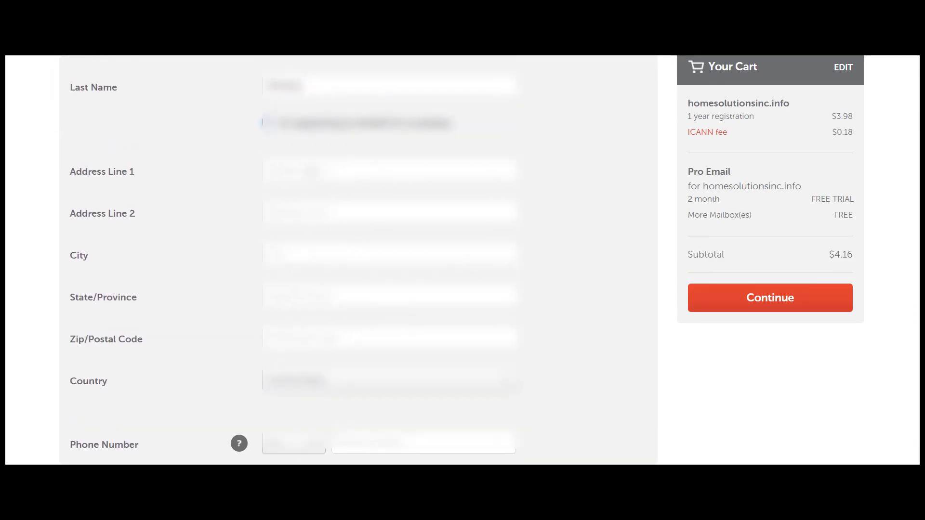
Enter the street address in the contact form
{"action": "left_click", "coordinate": [311, 172]}
{"action": "type", "text": "1"}
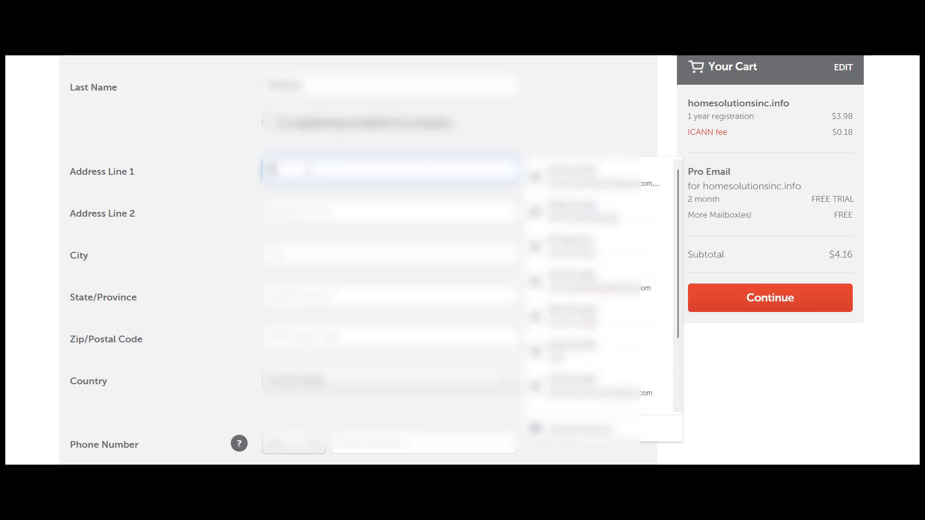
{"action": "type", "text": "23"}
{"action": "key", "text": "BackSpace"}
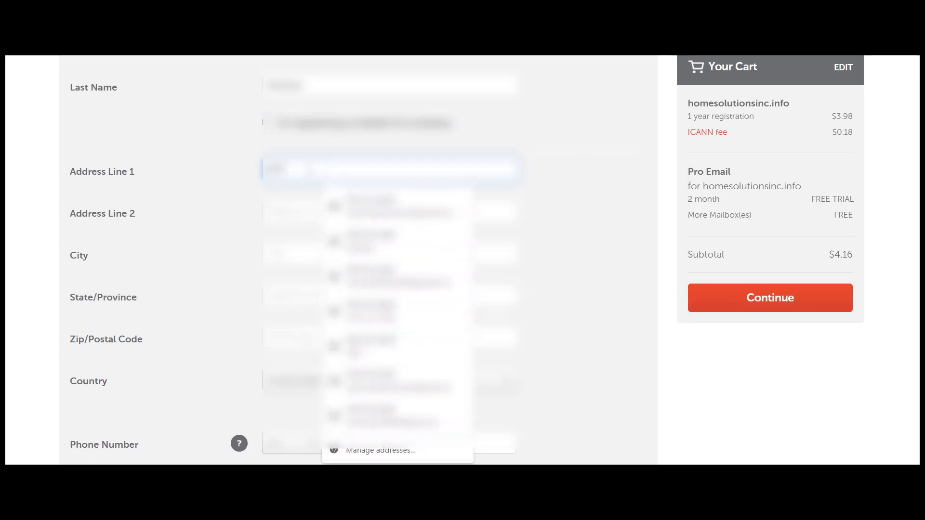
{"action": "type", "text": "34"}
{"action": "key", "text": "Down"}
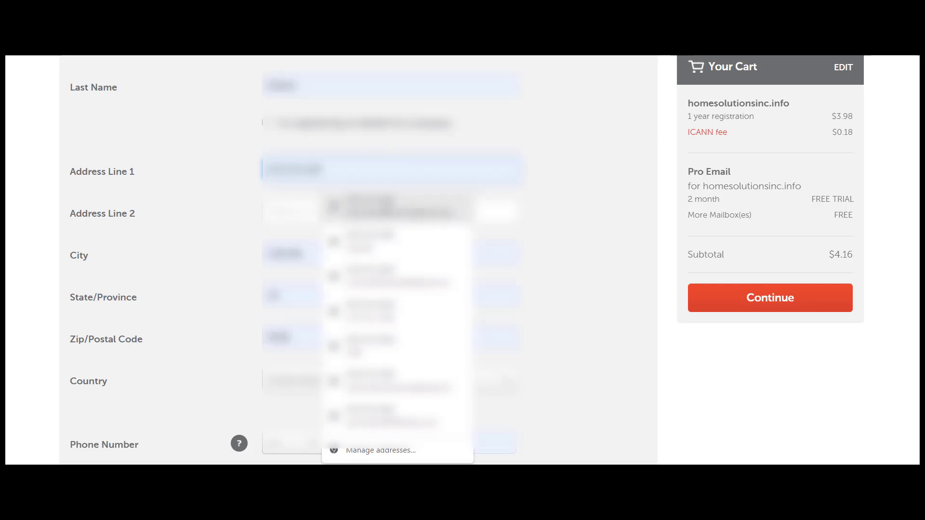
{"action": "key", "text": "Up"}
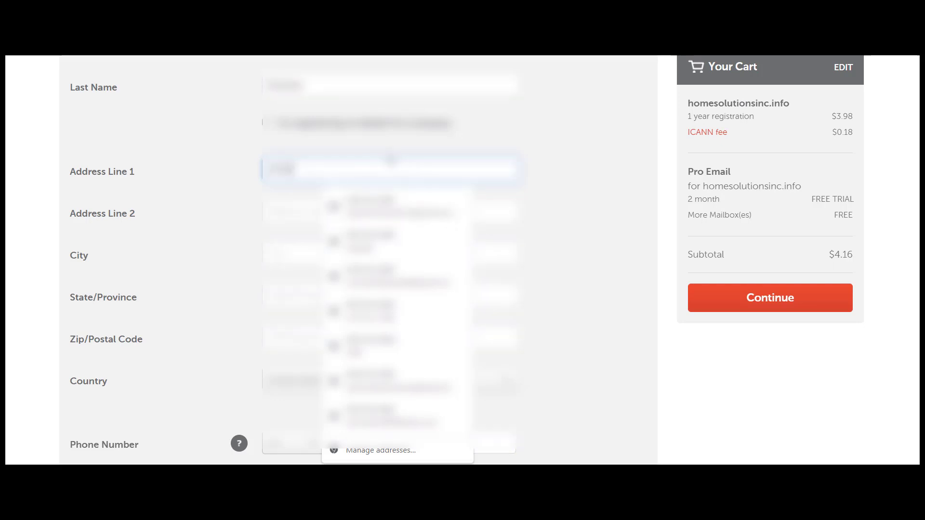
{"action": "type", "text": "5man st"}
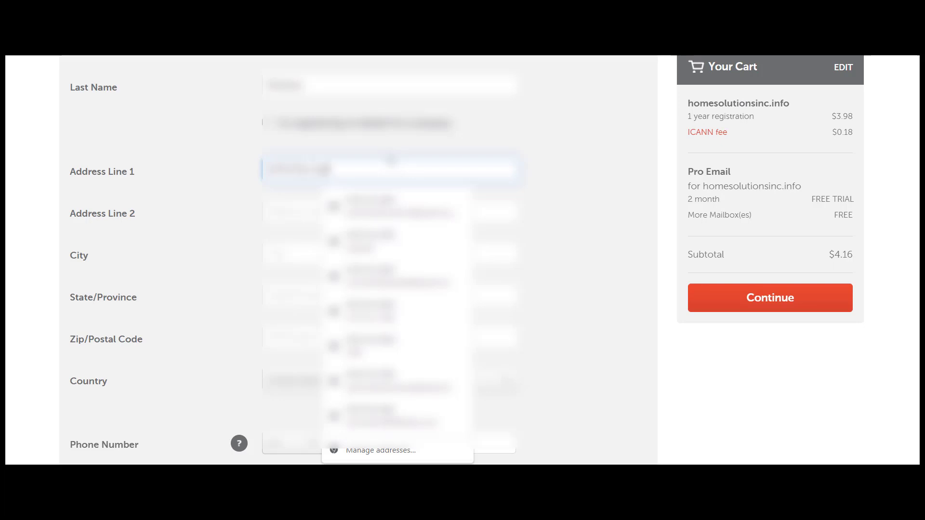
{"action": "key", "text": "BackSpace"}
{"action": "key", "text": "BackSpace"}
{"action": "type", "text": "Str"}
{"action": "left_click", "coordinate": [600, 173]}
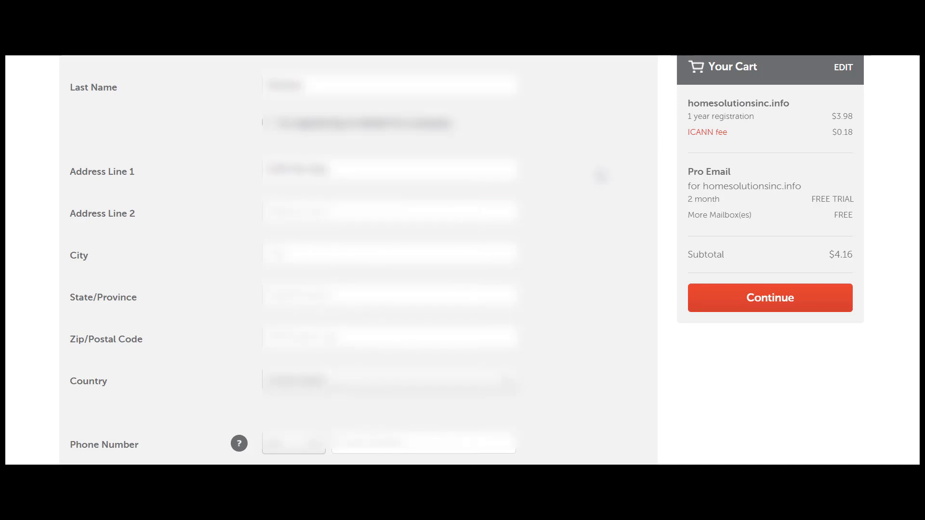
Fill in the city, state NY and postal code
{"action": "left_click", "coordinate": [306, 259]}
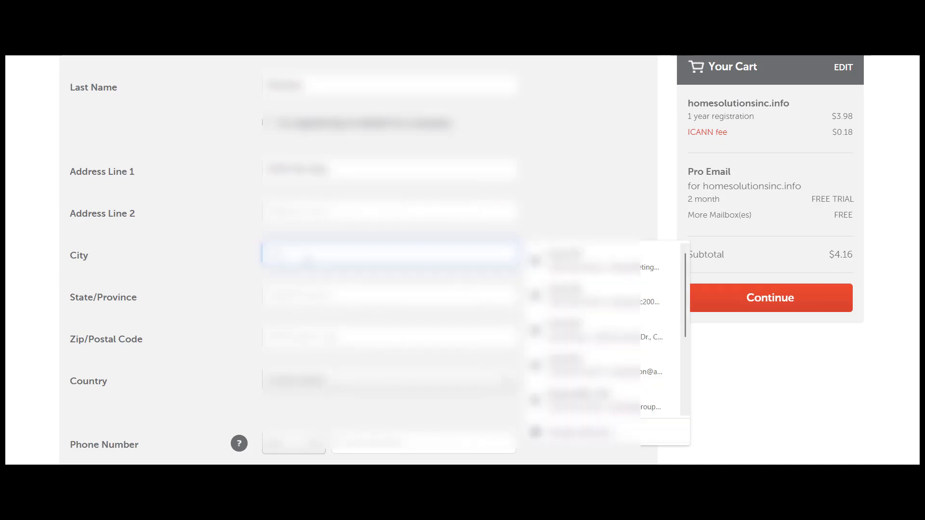
{"action": "type", "text": "N"}
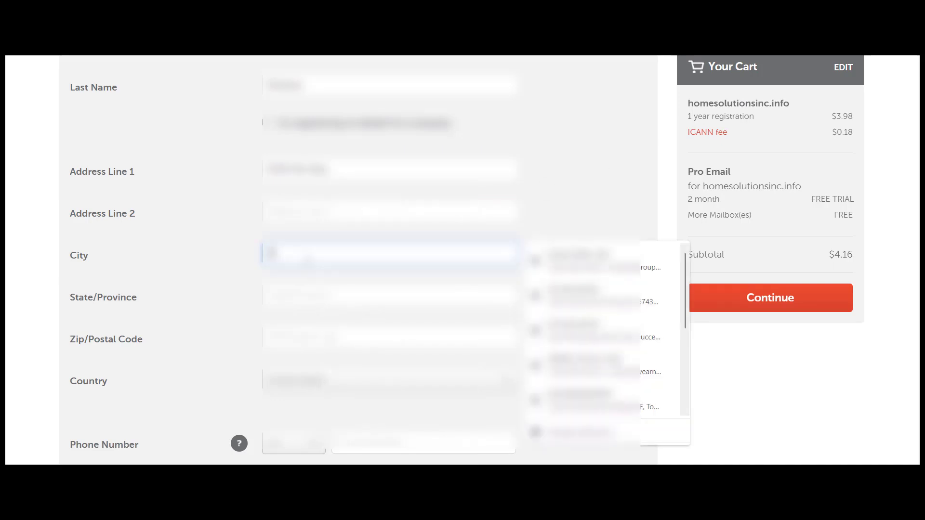
{"action": "type", "text": "ew"}
{"action": "key", "text": "BackSpace"}
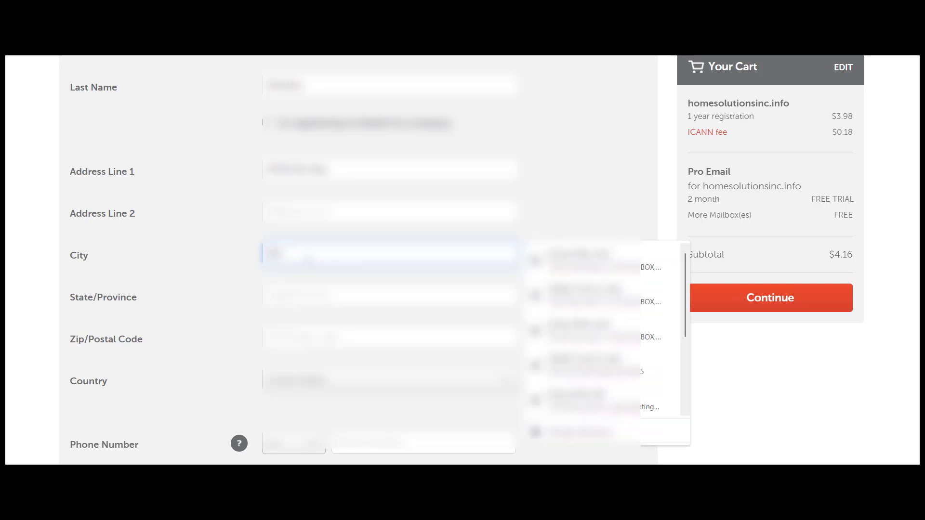
{"action": "type", "text": "waork"}
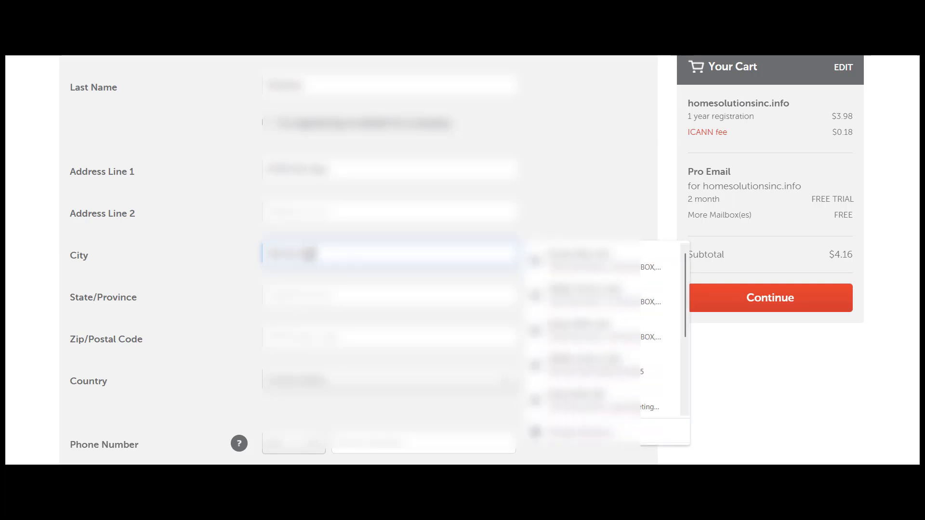
{"action": "type", "text": "ity"}
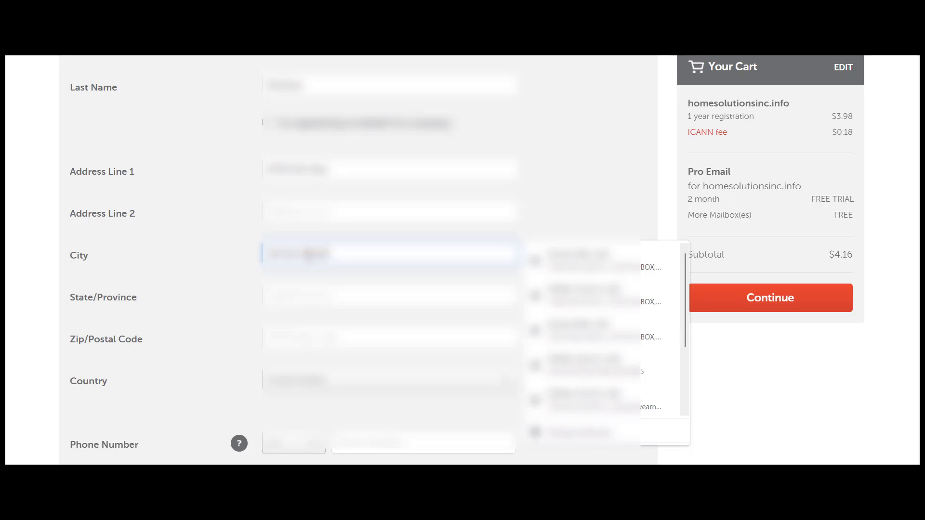
{"action": "type", "text": ", NY"}
{"action": "key", "text": "BackSpace"}
{"action": "key", "text": "BackSpace"}
{"action": "type", "text": "ty"}
{"action": "left_click", "coordinate": [301, 288]}
{"action": "type", "text": "NY"}
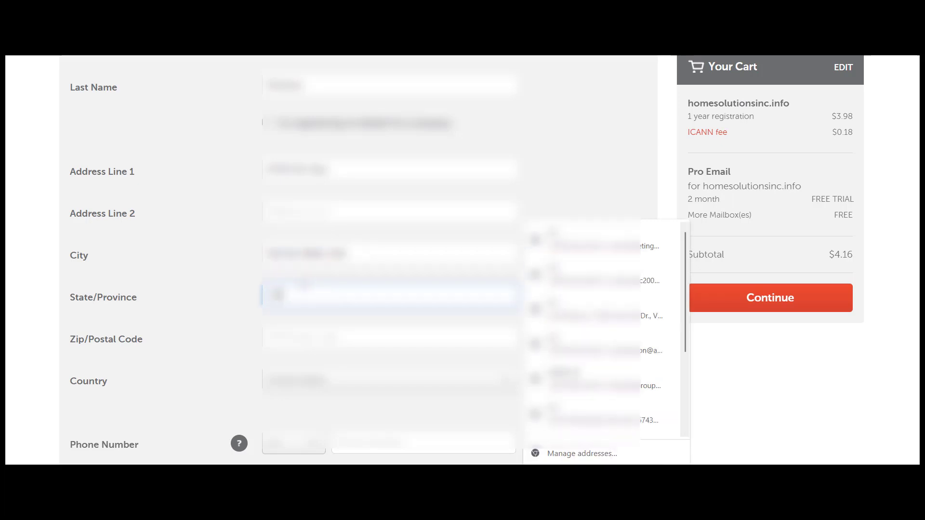
{"action": "left_click", "coordinate": [295, 332]}
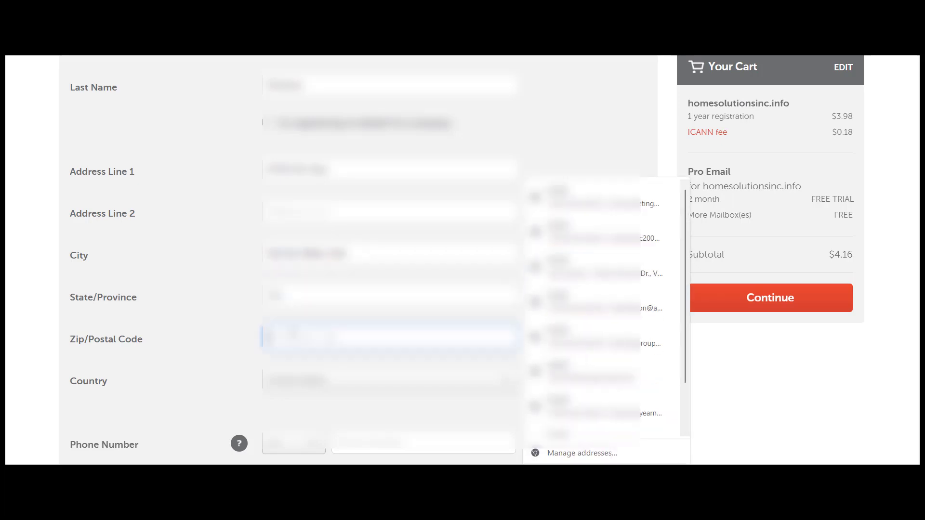
{"action": "type", "text": "12345"}
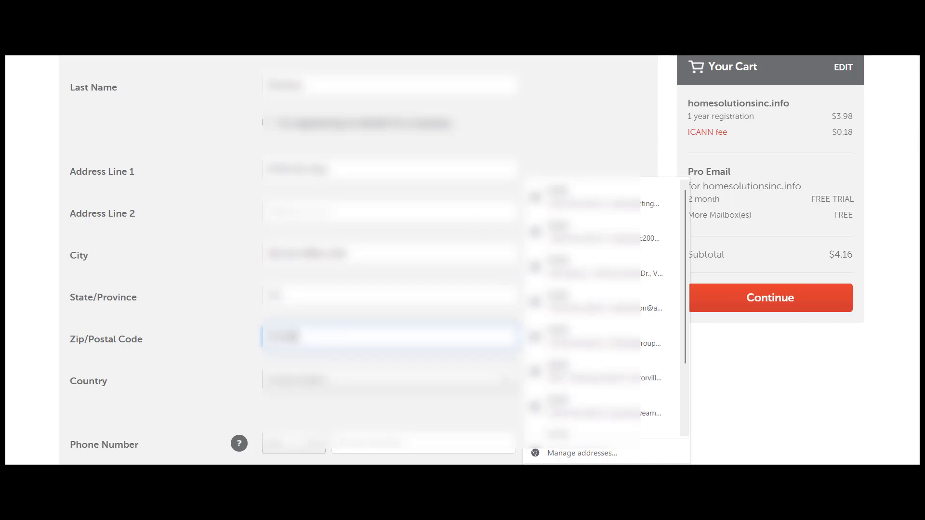
{"action": "scroll", "coordinate": [323, 386], "scroll_direction": "down", "scroll_amount": 2}
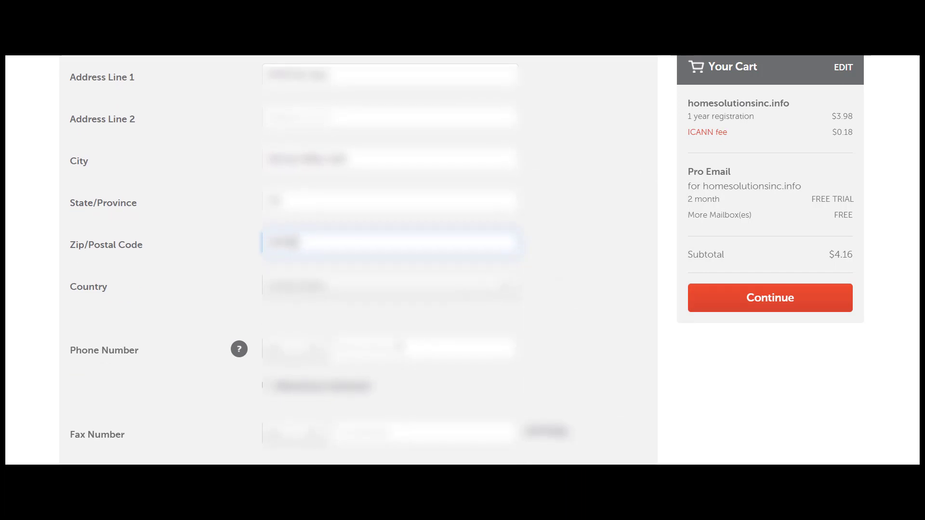
Enter the phone number and scroll to the bottom of the form
{"action": "left_click", "coordinate": [398, 344]}
{"action": "type", "text": "555123"}
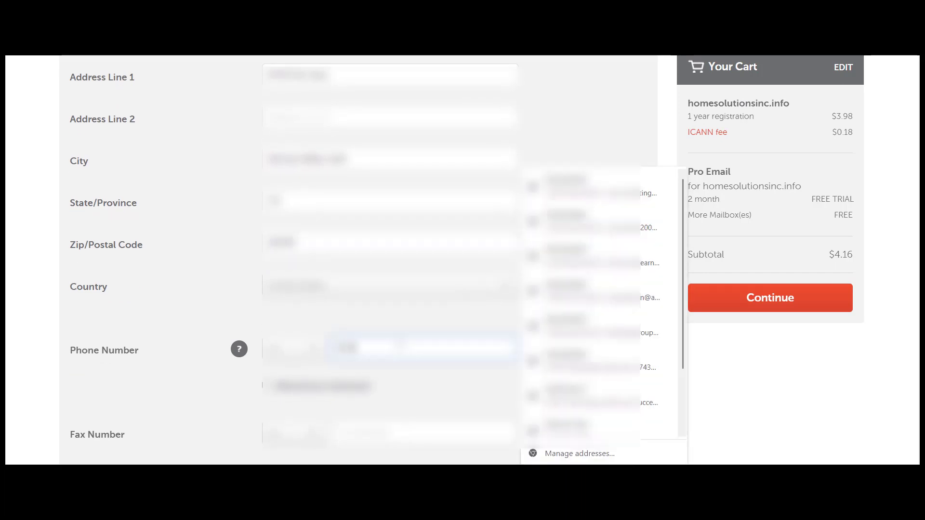
{"action": "type", "text": "4567"}
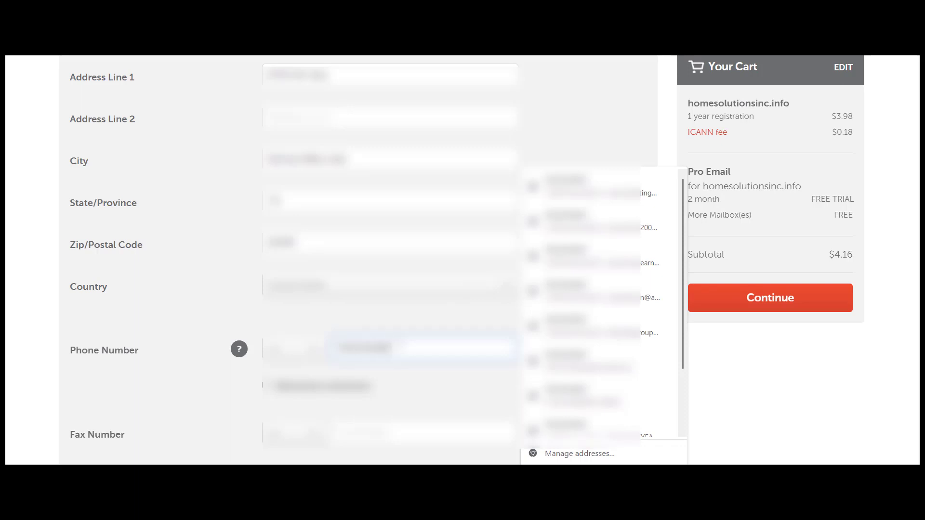
{"action": "key", "text": "Down"}
{"action": "left_click_drag", "start_coordinate": [394, 348], "coordinate": [316, 363]}
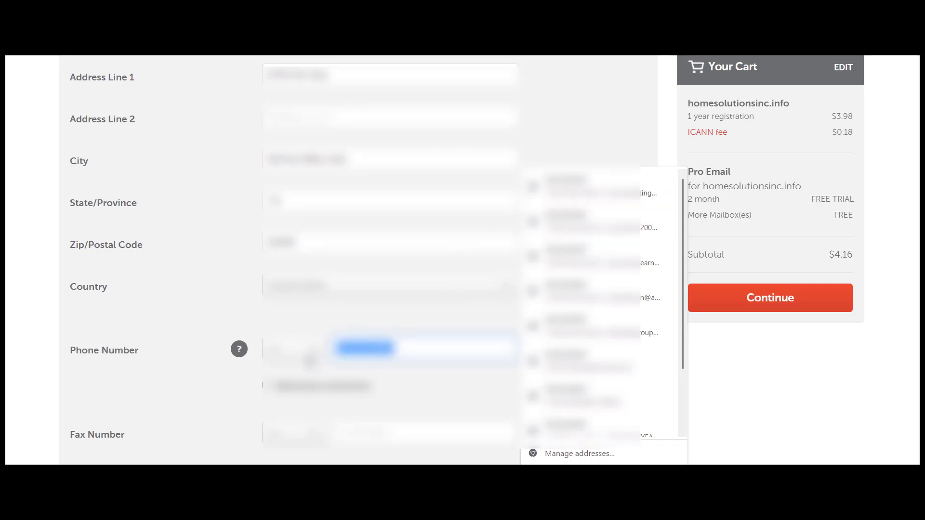
{"action": "type", "text": "5"}
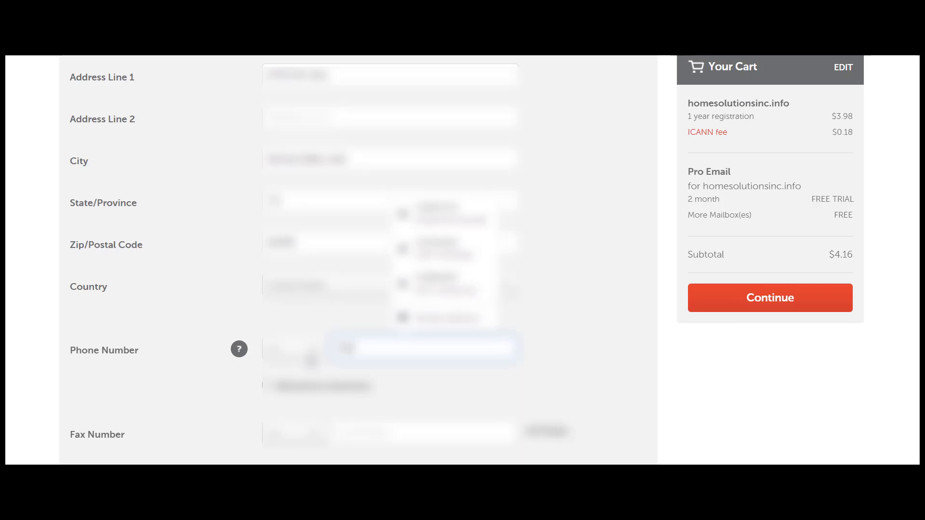
{"action": "type", "text": "5551"}
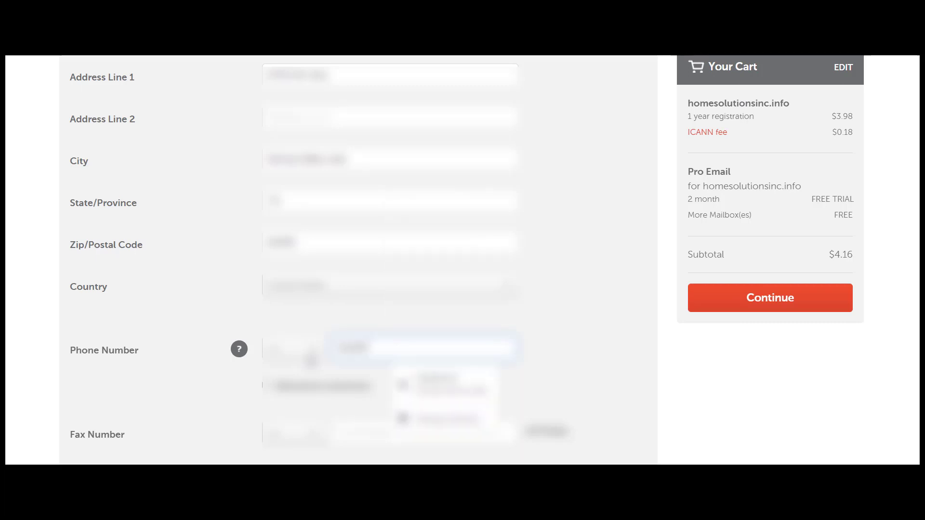
{"action": "type", "text": "2345"}
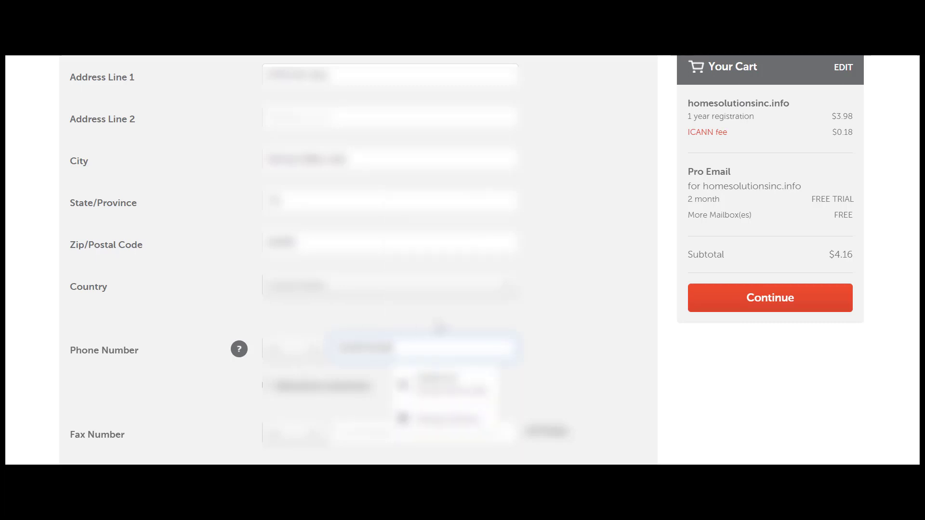
{"action": "left_click", "coordinate": [553, 325]}
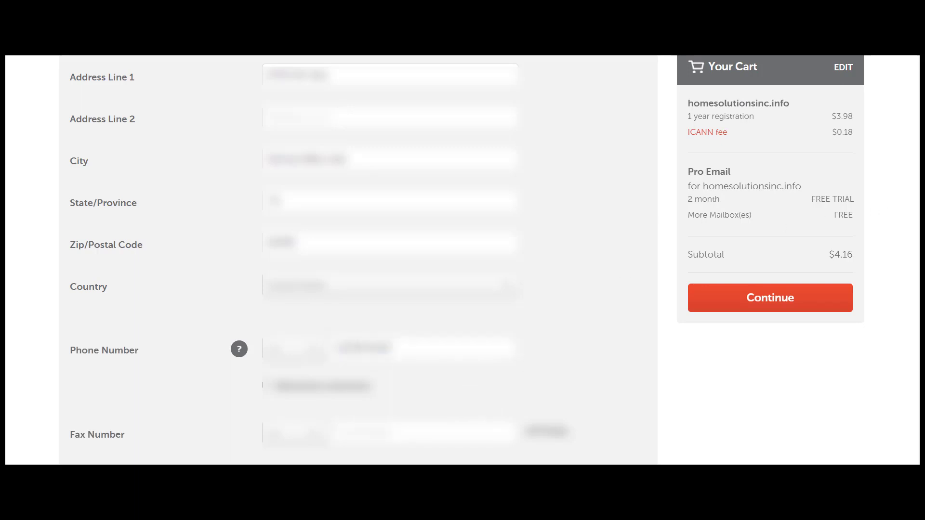
{"action": "scroll", "coordinate": [358, 260], "scroll_direction": "down", "scroll_amount": 2}
{"action": "scroll", "coordinate": [358, 256], "scroll_direction": "down", "scroll_amount": 1}
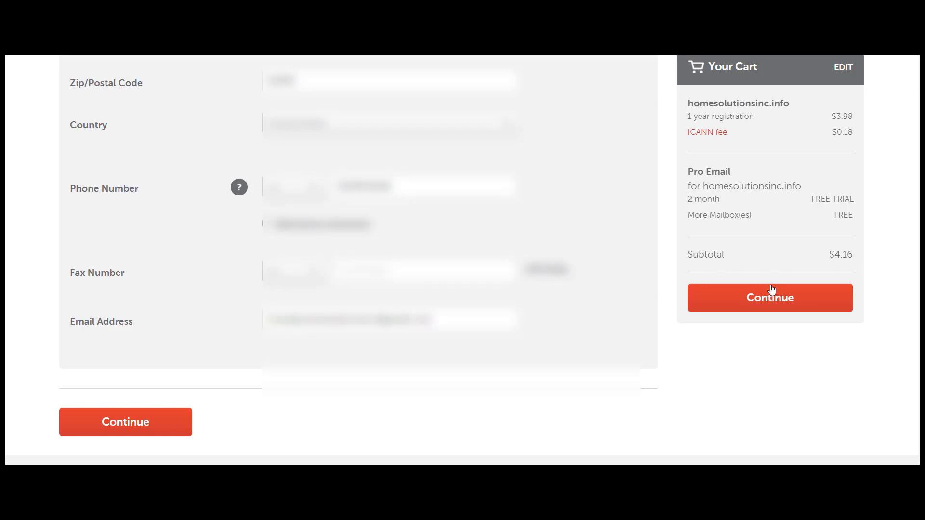
Continue to the Whois contacts step, declining the browser's save-address offer, and review Domain Privacy
{"action": "left_click", "coordinate": [766, 305]}
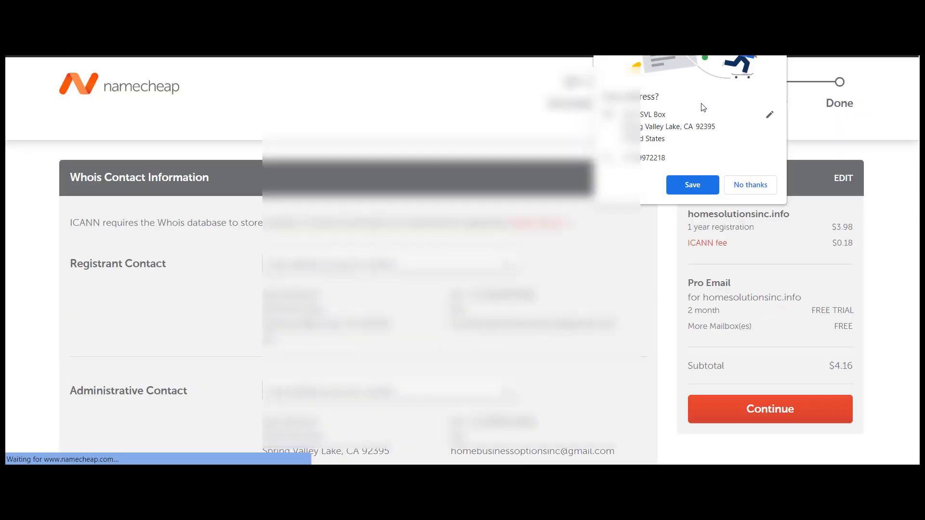
{"action": "left_click", "coordinate": [750, 186]}
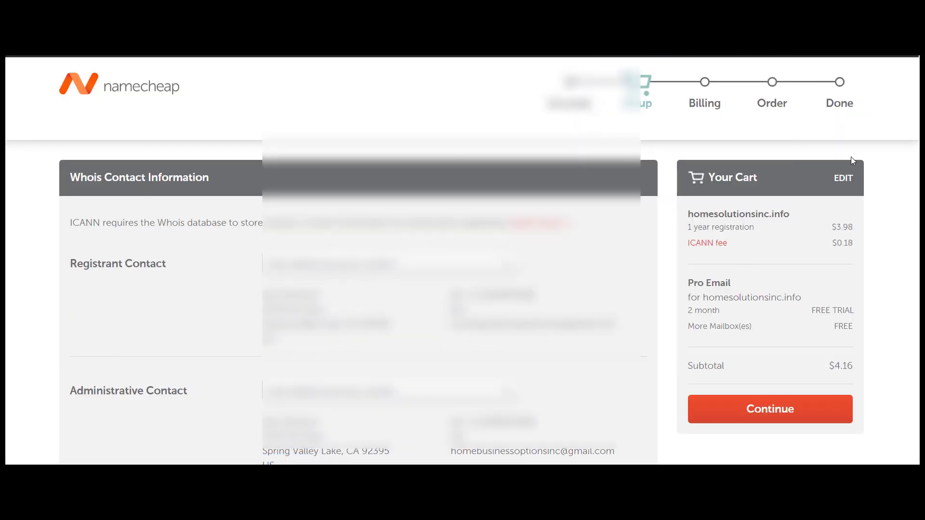
{"action": "scroll", "coordinate": [462, 260], "scroll_direction": "down", "scroll_amount": 4}
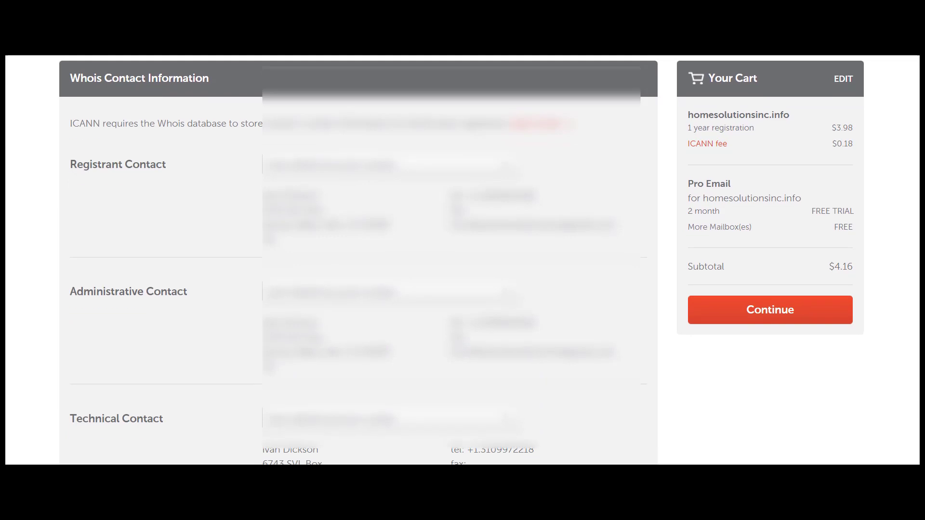
{"action": "scroll", "coordinate": [918, 249], "scroll_direction": "down", "scroll_amount": 3}
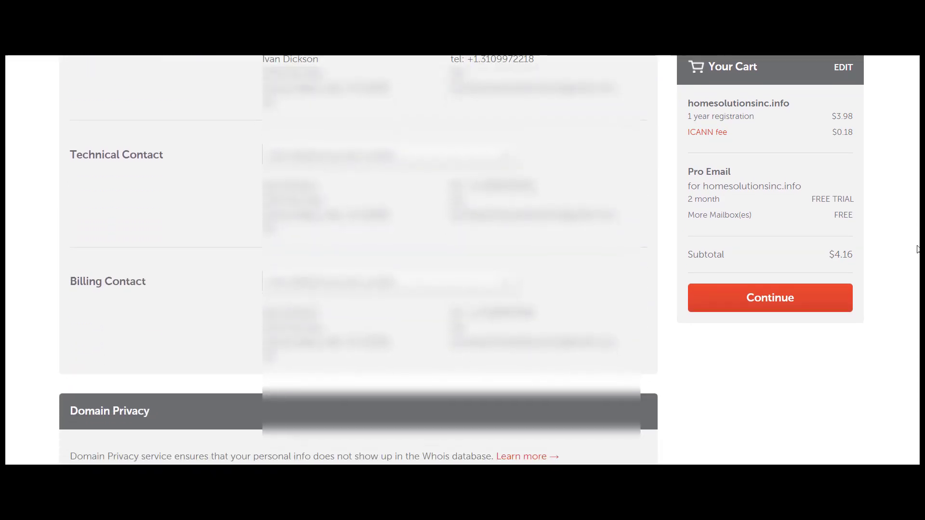
{"action": "left_click_drag", "start_coordinate": [918, 249], "coordinate": [919, 304]}
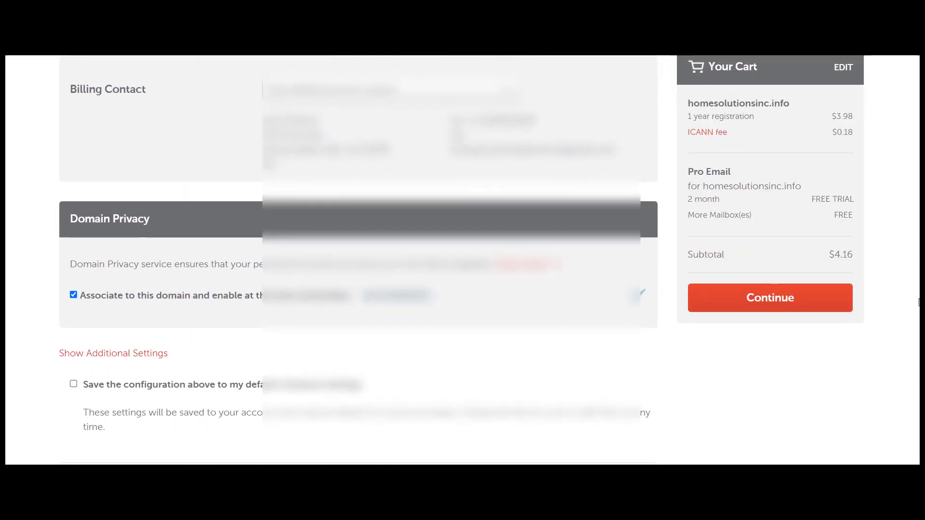
{"action": "mouse_move", "coordinate": [919, 299]}
{"action": "left_mouse_down"}
{"action": "mouse_move", "coordinate": [919, 316]}
{"action": "mouse_move", "coordinate": [918, 306]}
{"action": "left_mouse_up"}
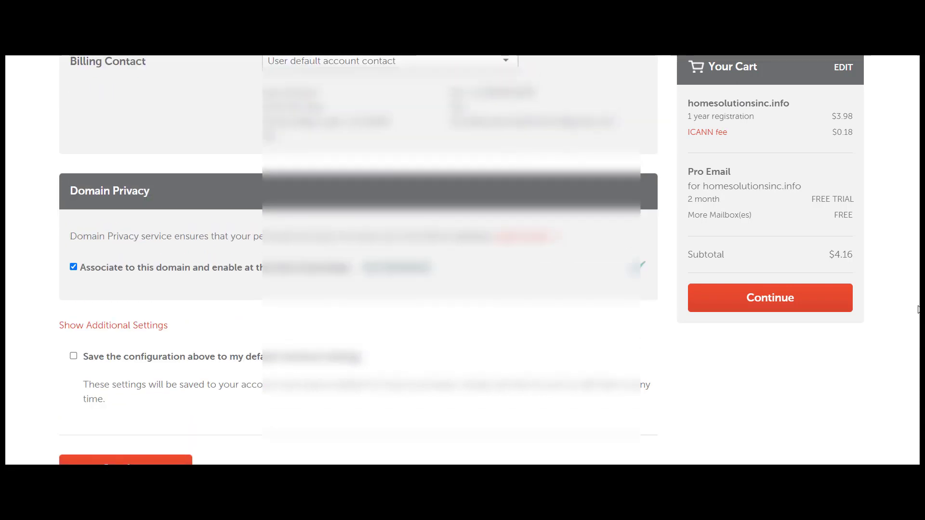
{"action": "left_click_drag", "start_coordinate": [917, 309], "coordinate": [918, 316]}
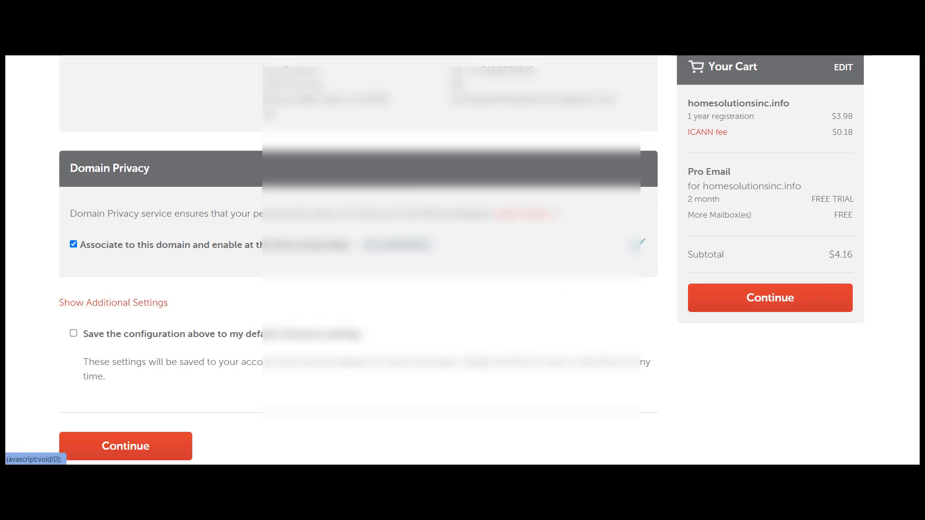
{"action": "scroll", "coordinate": [358, 260], "scroll_direction": "up", "scroll_amount": 3}
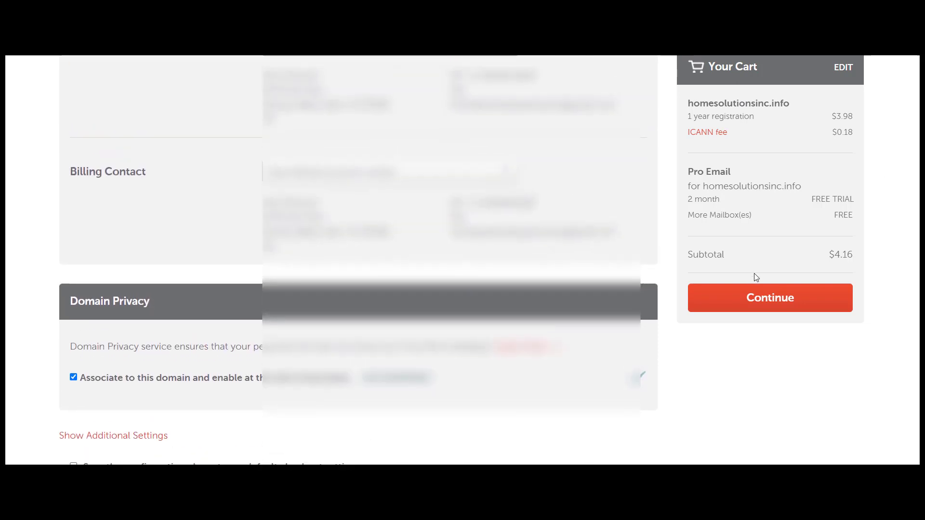
Continue from Whois contacts to the Billing step and review the payment method form
{"action": "left_click", "coordinate": [767, 297]}
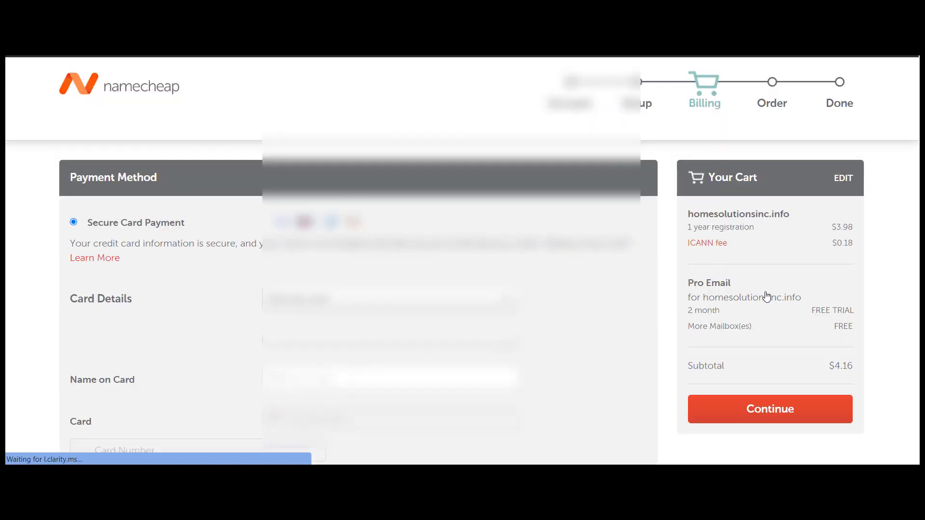
{"action": "scroll", "coordinate": [766, 296], "scroll_direction": "down", "scroll_amount": 2}
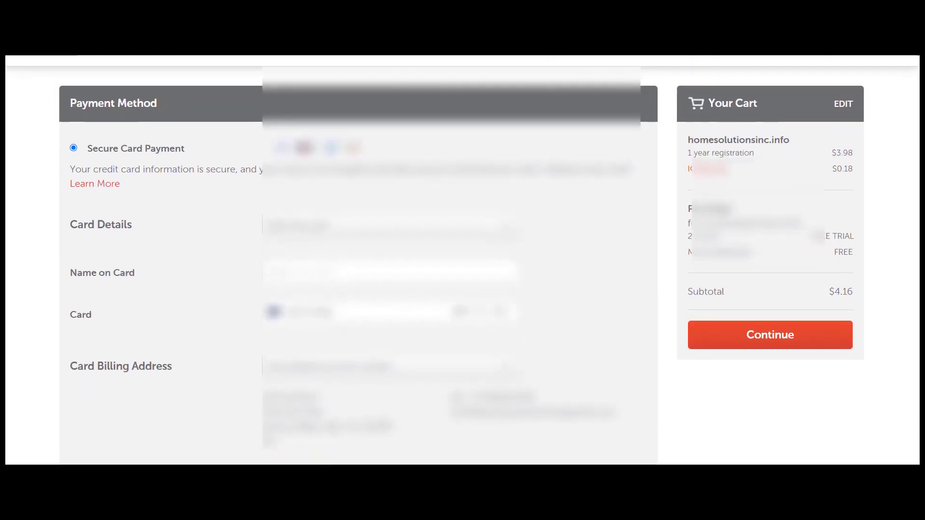
{"action": "scroll", "coordinate": [463, 260], "scroll_direction": "up", "scroll_amount": 1}
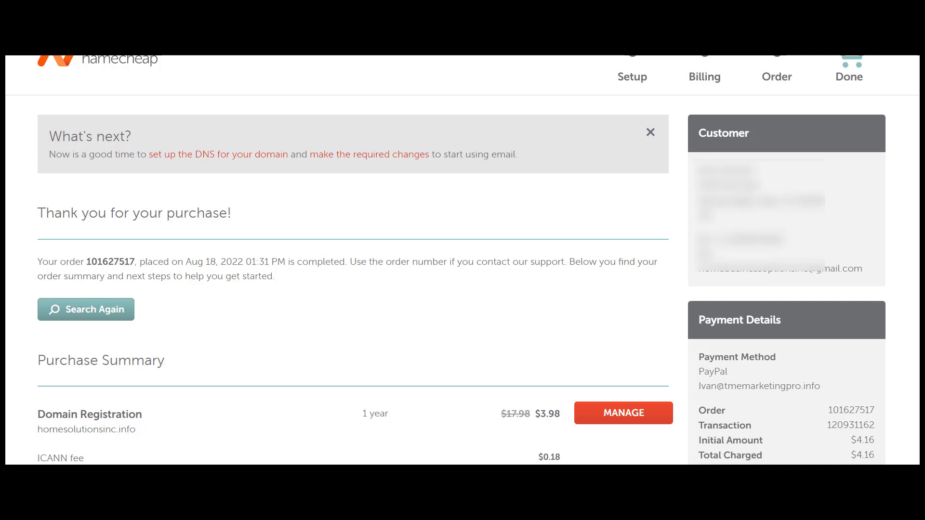
Browse the DNS setup guide, then open the 'How to start using Namecheap Private Email' article
{"action": "left_click", "coordinate": [228, 158]}
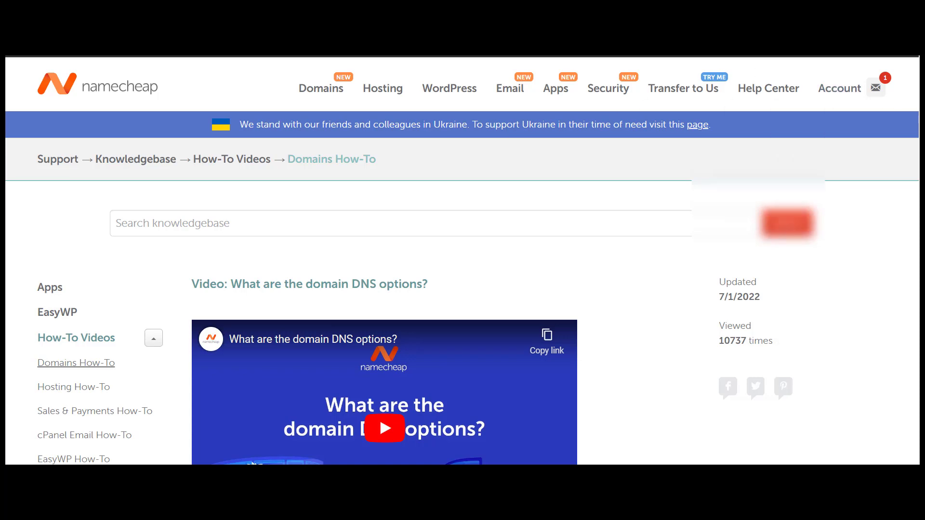
{"action": "scroll", "coordinate": [463, 260], "scroll_direction": "down", "scroll_amount": 7}
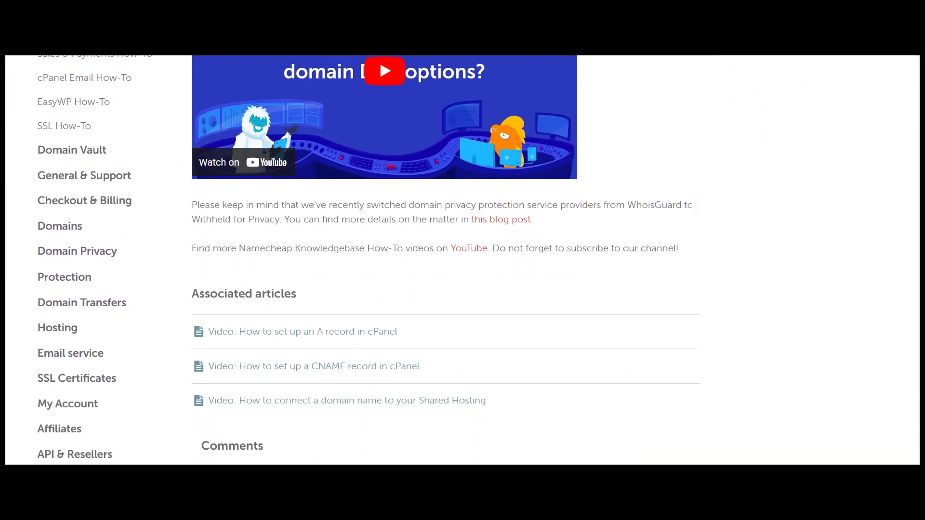
{"action": "scroll", "coordinate": [462, 260], "scroll_direction": "down", "scroll_amount": 6}
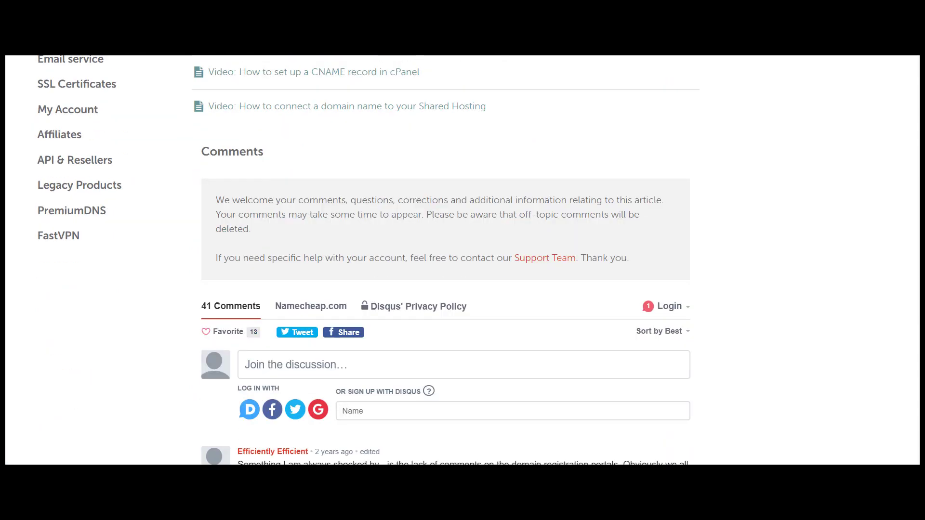
{"action": "scroll", "coordinate": [919, 204], "scroll_direction": "down", "scroll_amount": 6}
{"action": "scroll", "coordinate": [920, 205], "scroll_direction": "up", "scroll_amount": 17}
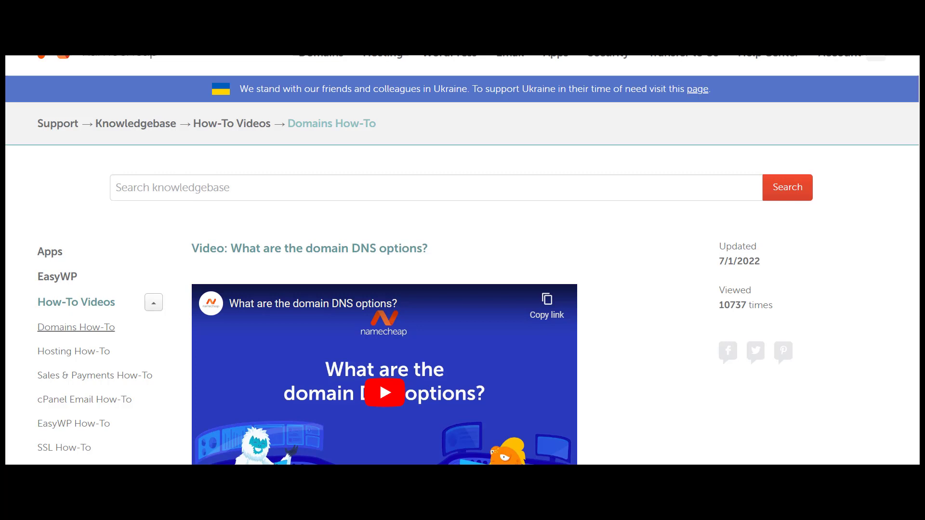
{"action": "scroll", "coordinate": [462, 260], "scroll_direction": "down", "scroll_amount": 2}
{"action": "scroll", "coordinate": [463, 260], "scroll_direction": "up", "scroll_amount": 3}
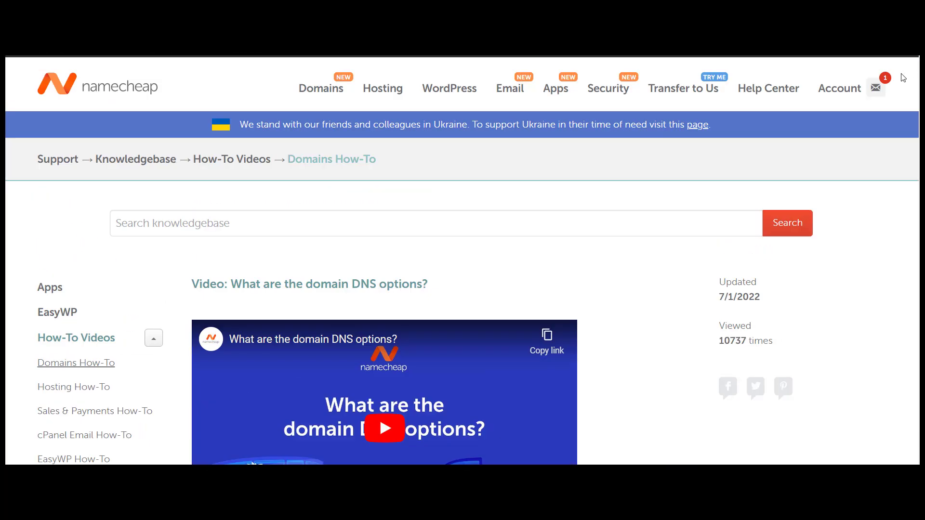
{"action": "mouse_move", "coordinate": [875, 92]}
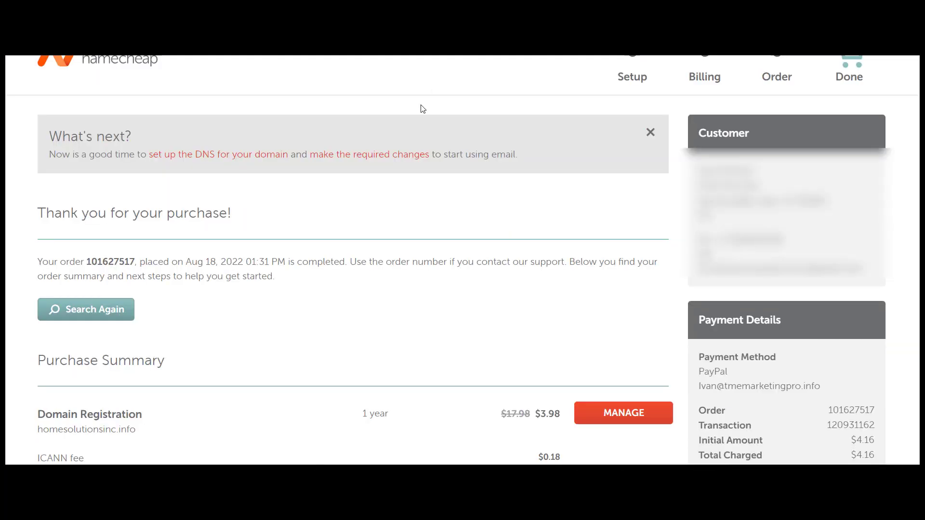
{"action": "left_click", "coordinate": [360, 158]}
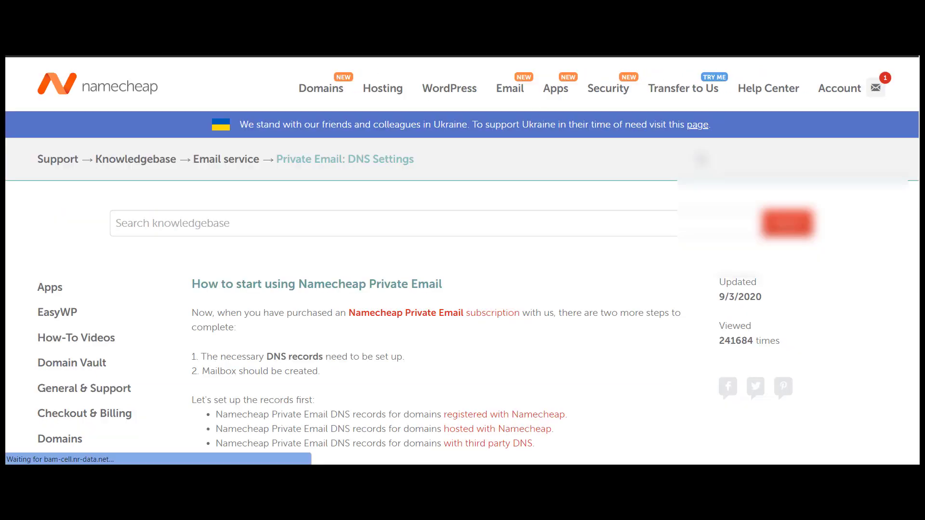
Scroll through the 'How to start using Namecheap Private Email' article
{"action": "scroll", "coordinate": [462, 260], "scroll_direction": "down", "scroll_amount": 2}
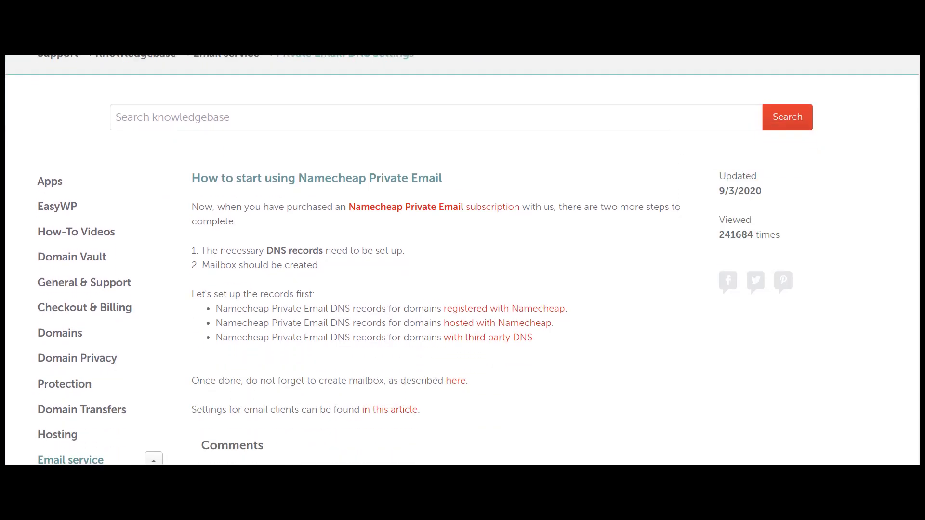
{"action": "scroll", "coordinate": [463, 260], "scroll_direction": "down", "scroll_amount": 3}
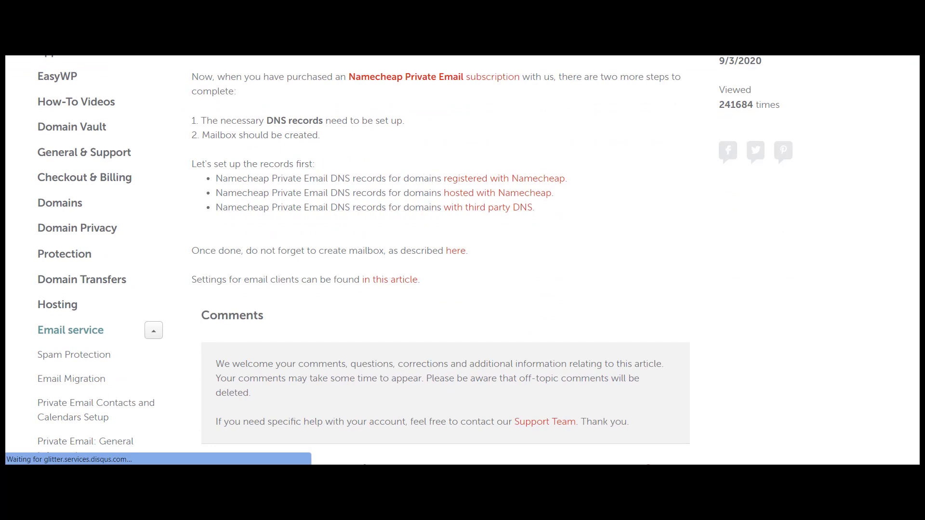
{"action": "scroll", "coordinate": [462, 260], "scroll_direction": "down", "scroll_amount": 1}
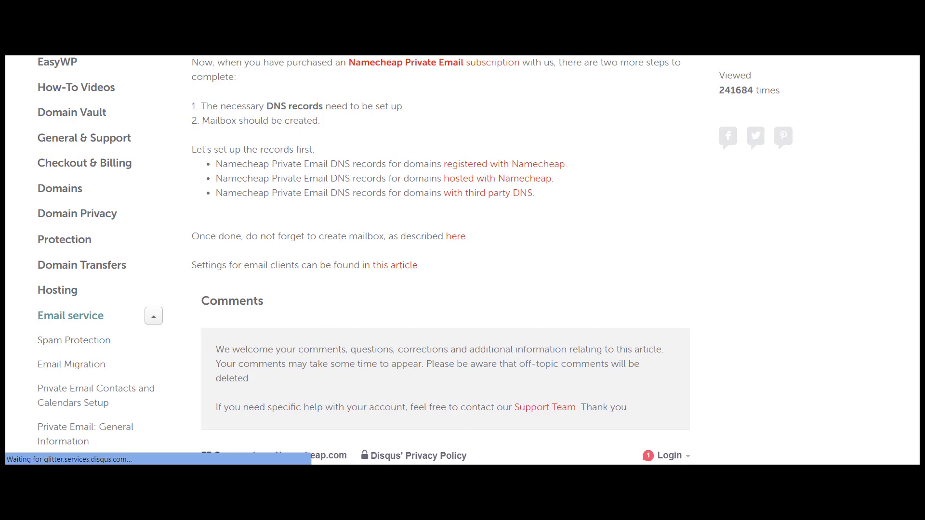
{"action": "scroll", "coordinate": [462, 260], "scroll_direction": "up", "scroll_amount": 4}
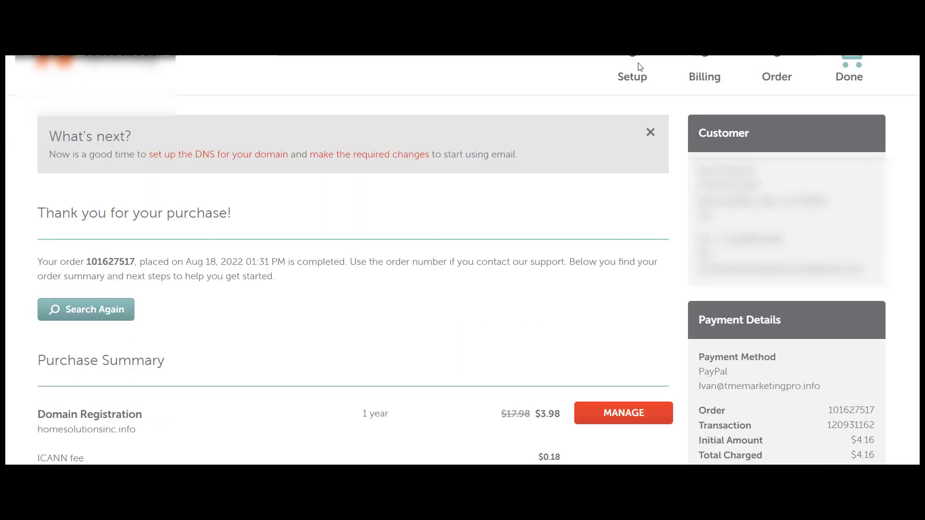
{"action": "scroll", "coordinate": [463, 260], "scroll_direction": "down", "scroll_amount": 1}
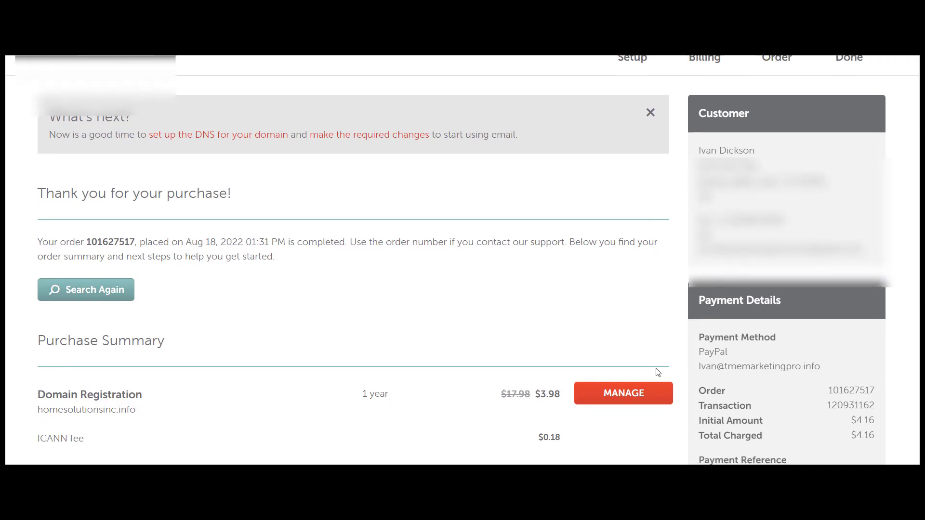
{"action": "left_click", "coordinate": [646, 398]}
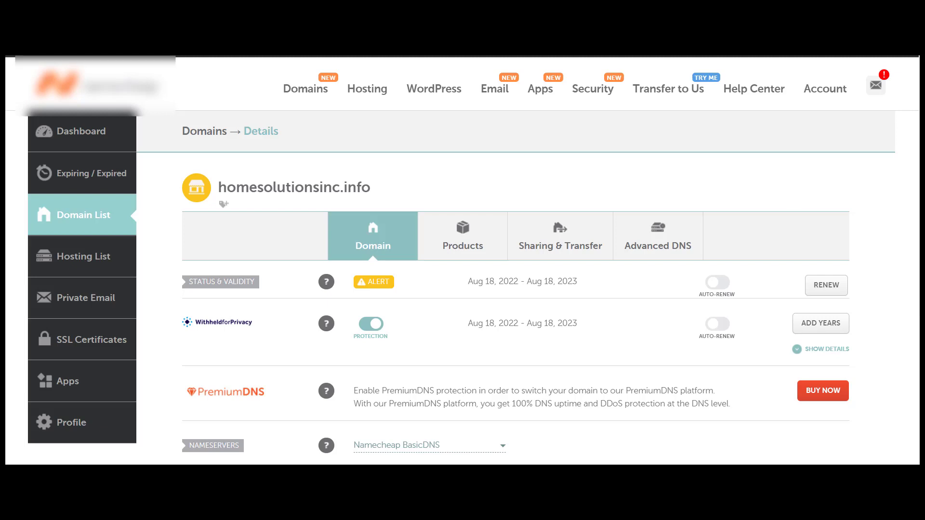
{"action": "scroll", "coordinate": [516, 260], "scroll_direction": "down", "scroll_amount": 5}
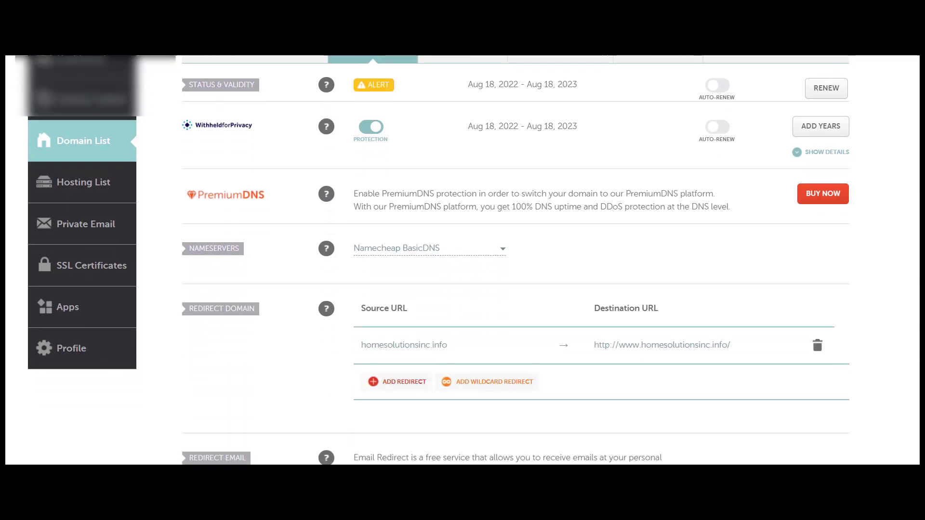
{"action": "scroll", "coordinate": [516, 260], "scroll_direction": "up", "scroll_amount": 5}
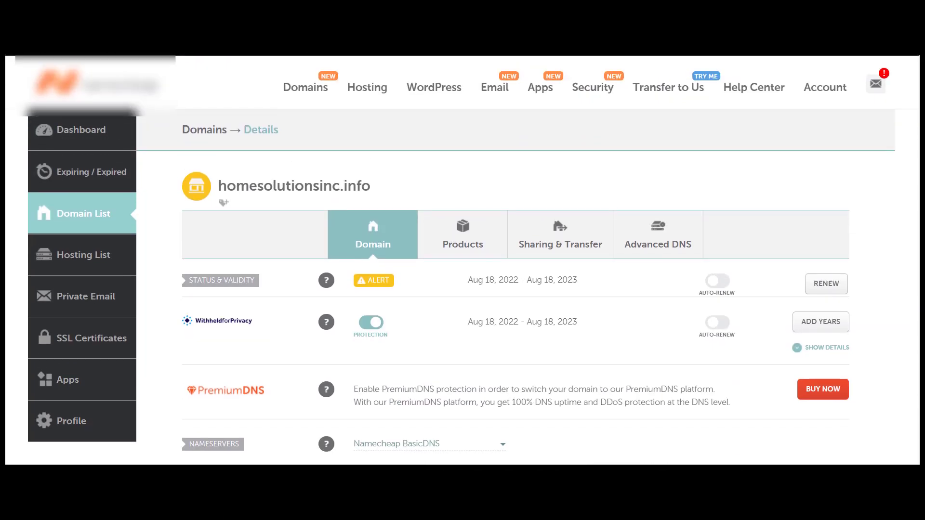
Open the homesolutionsinc.info Pro Private Email subscription and review its 0 of 3 mailboxes used
{"action": "left_click", "coordinate": [80, 298]}
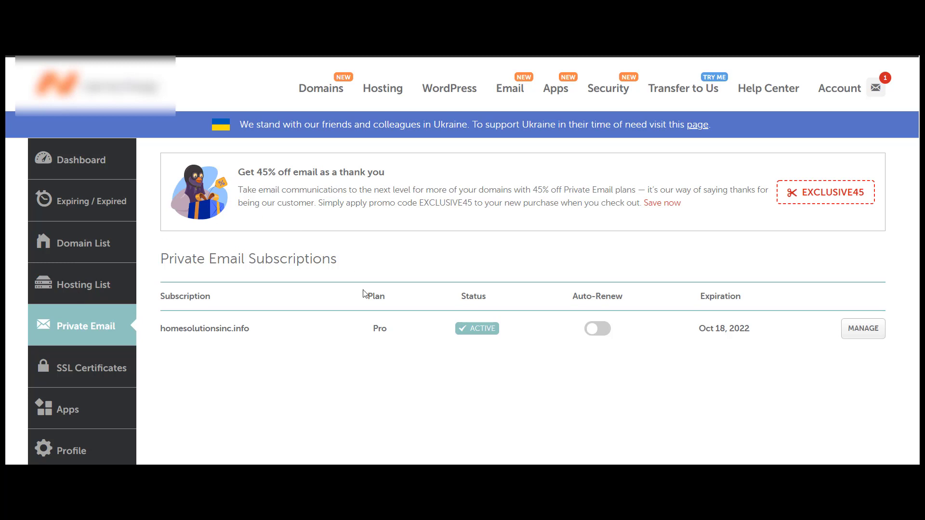
{"action": "left_click", "coordinate": [863, 329]}
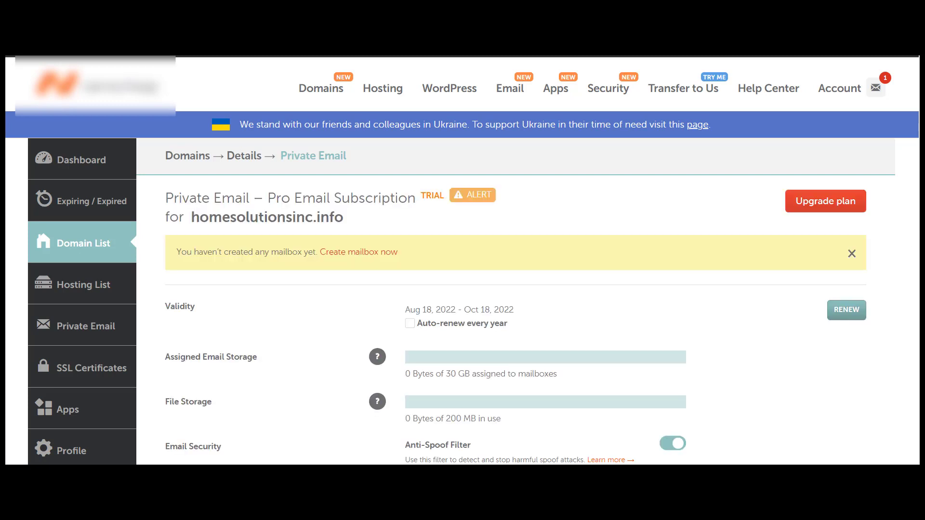
{"action": "scroll", "coordinate": [462, 260], "scroll_direction": "down", "scroll_amount": 5}
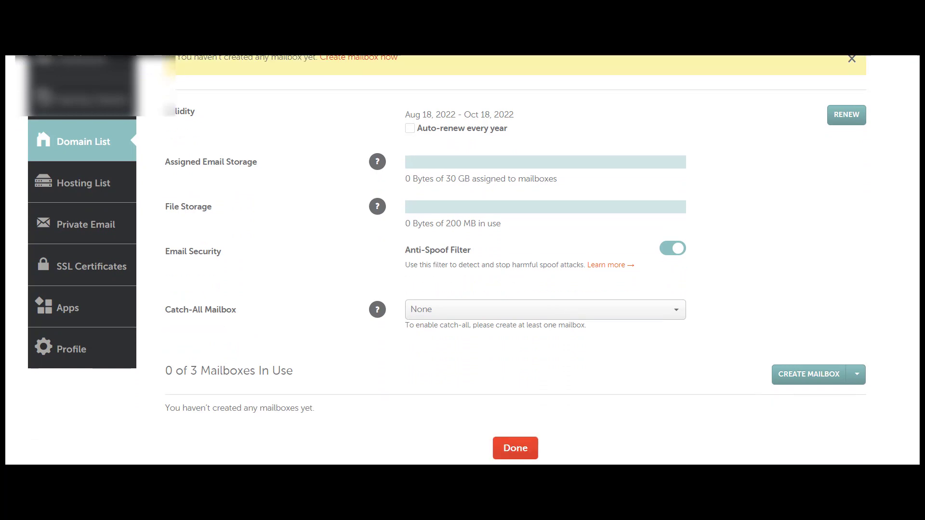
{"action": "scroll", "coordinate": [463, 260], "scroll_direction": "down", "scroll_amount": 1}
{"action": "scroll", "coordinate": [462, 260], "scroll_direction": "up", "scroll_amount": 3}
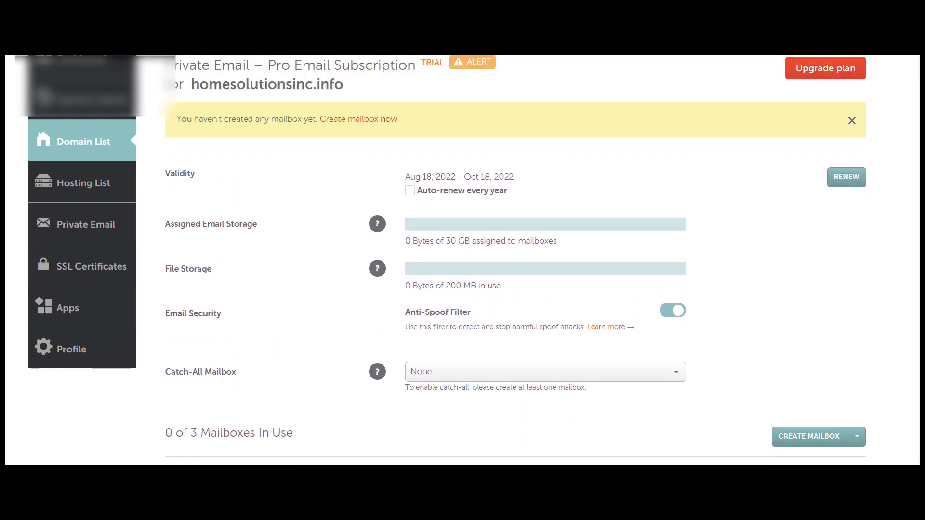
{"action": "scroll", "coordinate": [462, 260], "scroll_direction": "up", "scroll_amount": 2}
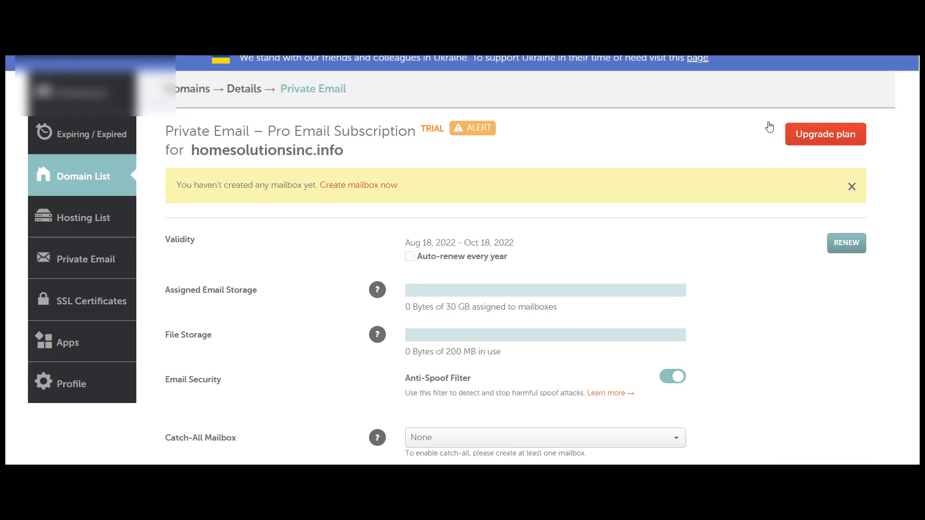
Create a mailbox named 'contact', enter and confirm its password, and save it
{"action": "left_click", "coordinate": [363, 188]}
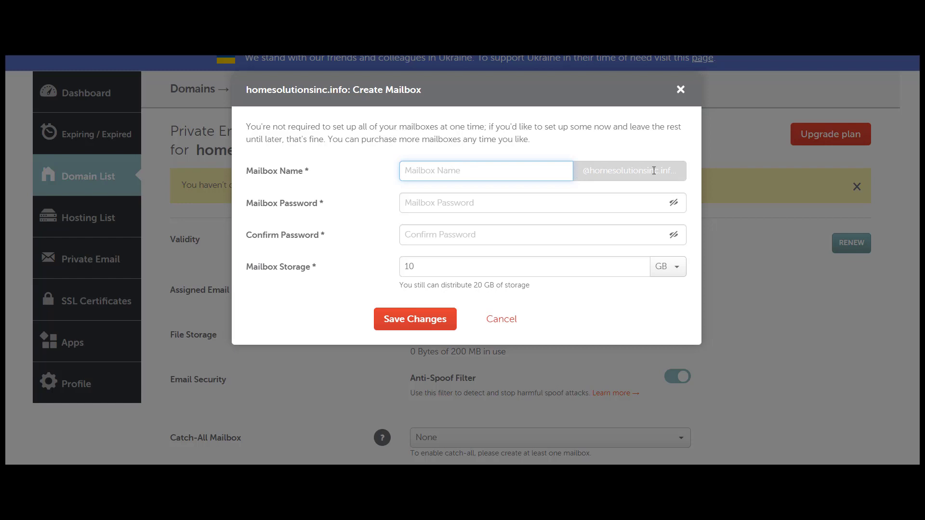
{"action": "left_click", "coordinate": [475, 175]}
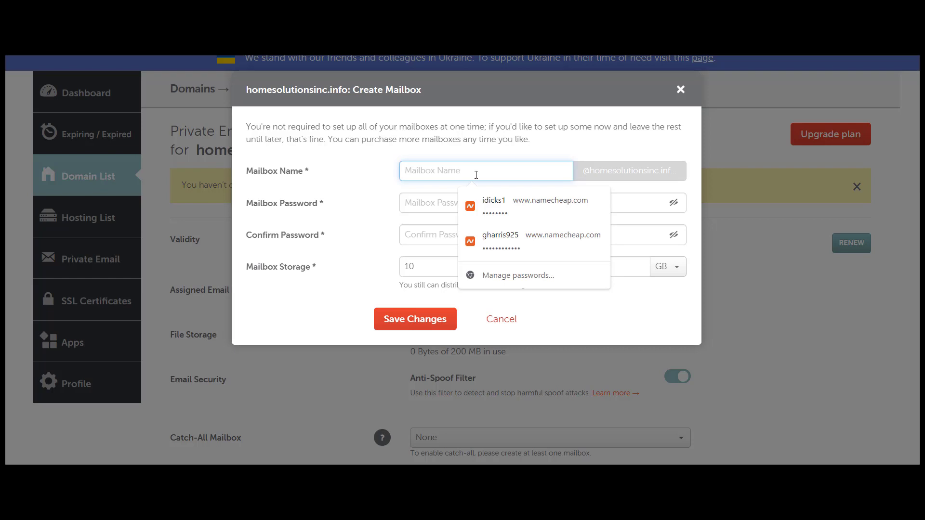
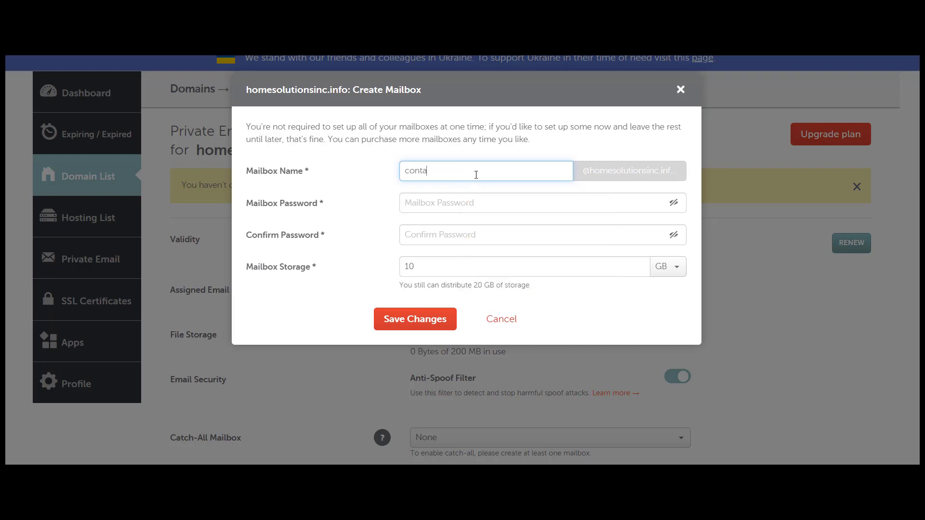
{"action": "key", "text": "BackSpace"}
{"action": "left_click", "coordinate": [488, 202]}
{"action": "type", "text": "••••••••"}
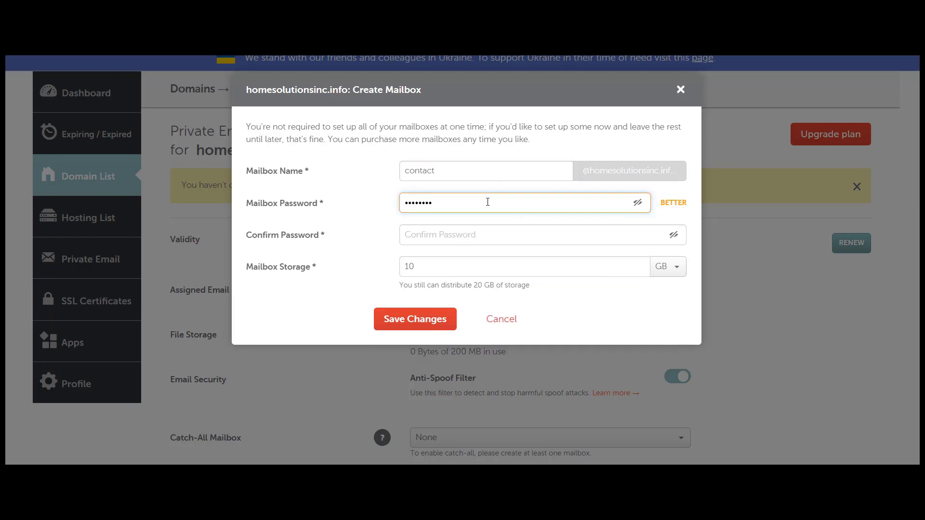
{"action": "left_click", "coordinate": [467, 233]}
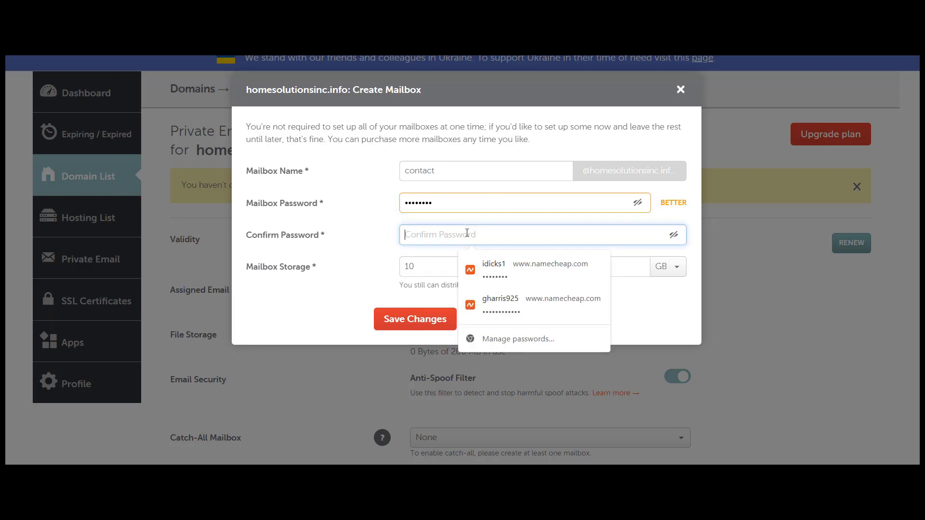
{"action": "type", "text": "••••••••"}
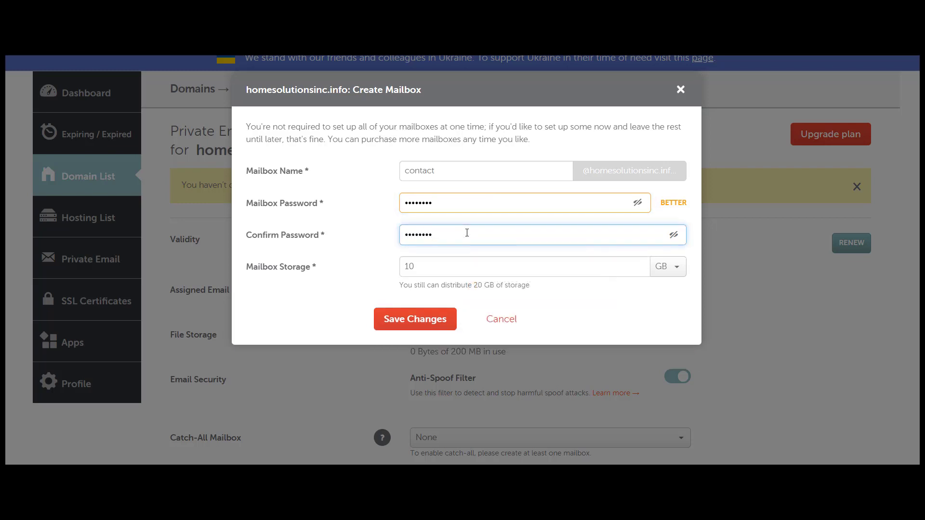
{"action": "left_click", "coordinate": [424, 320]}
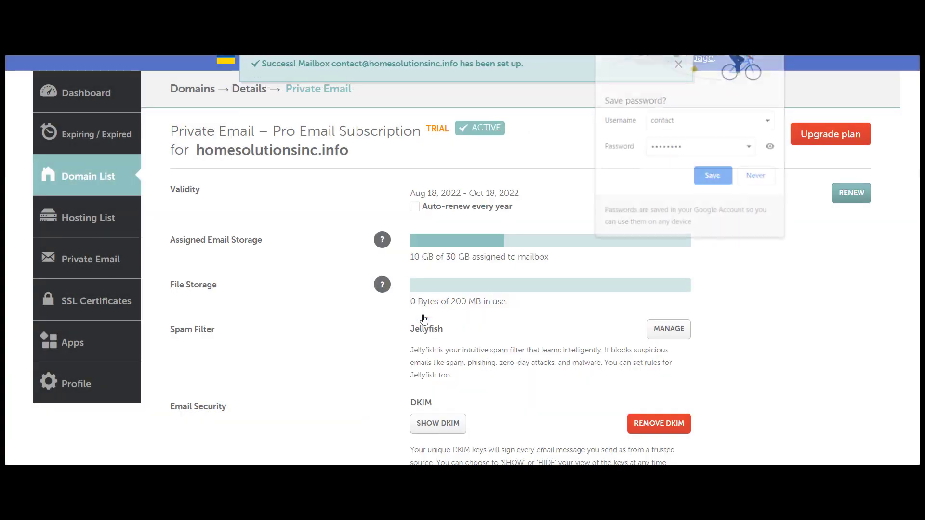
Save the mailbox password in the browser and open webmail for the contact mailbox
{"action": "left_click", "coordinate": [713, 177]}
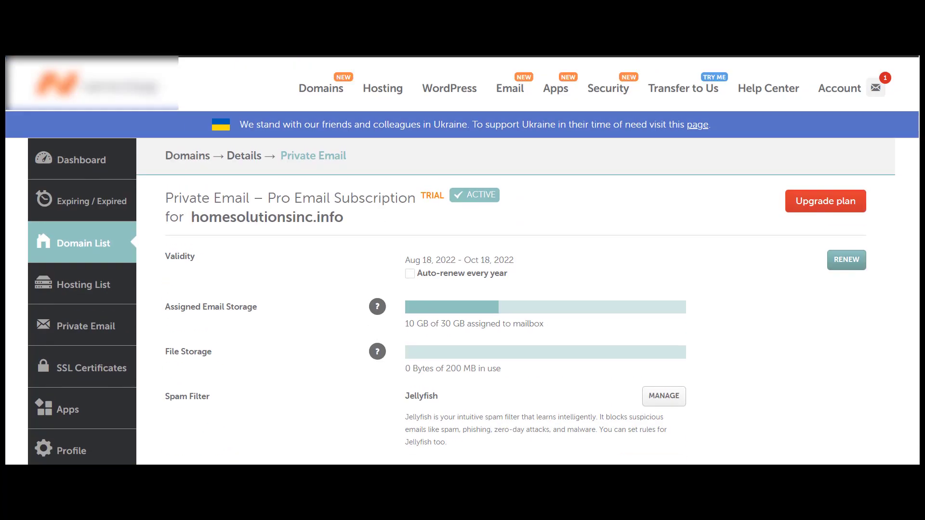
{"action": "scroll", "coordinate": [463, 261], "scroll_direction": "down", "scroll_amount": 5}
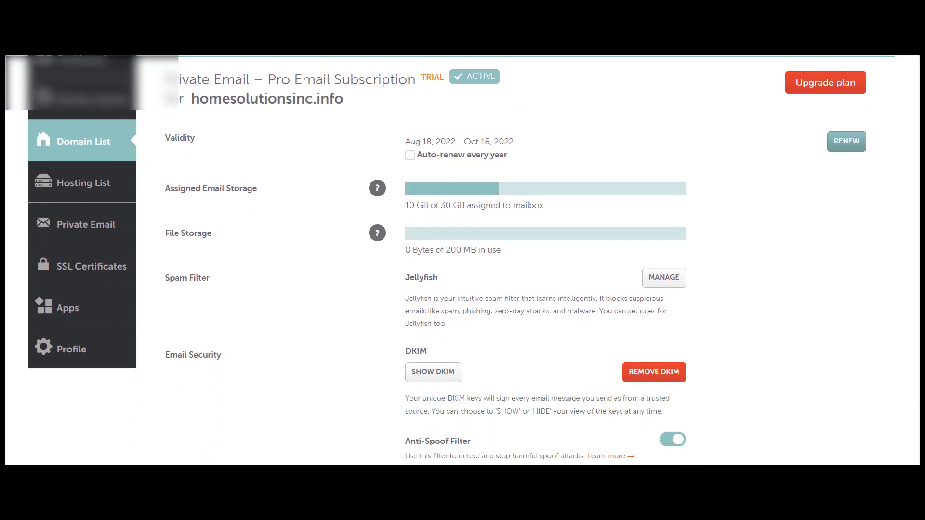
{"action": "scroll", "coordinate": [462, 260], "scroll_direction": "down", "scroll_amount": 2}
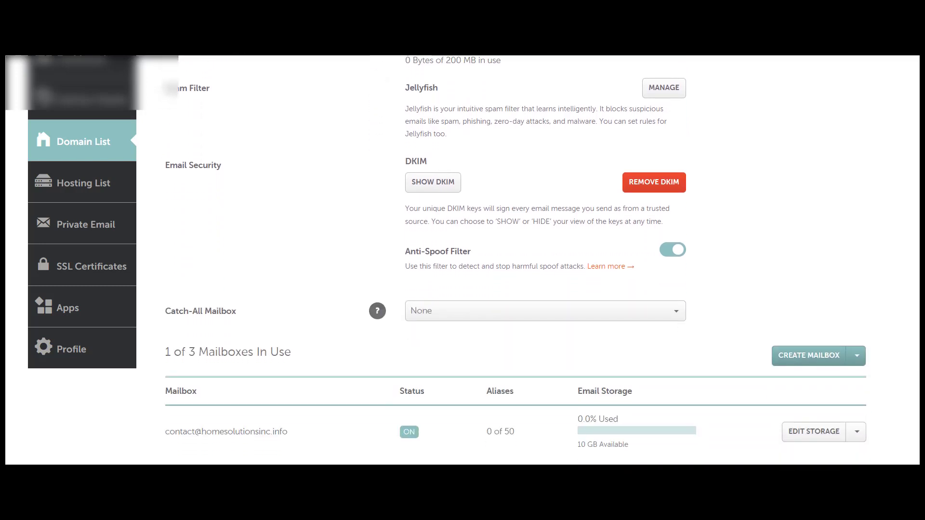
{"action": "scroll", "coordinate": [462, 260], "scroll_direction": "down", "scroll_amount": 2}
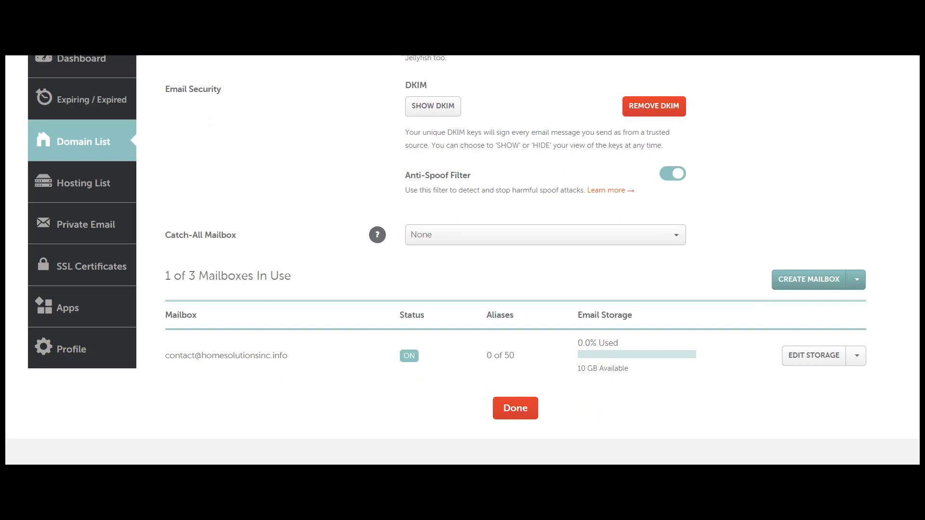
{"action": "scroll", "coordinate": [462, 260], "scroll_direction": "down", "scroll_amount": 1}
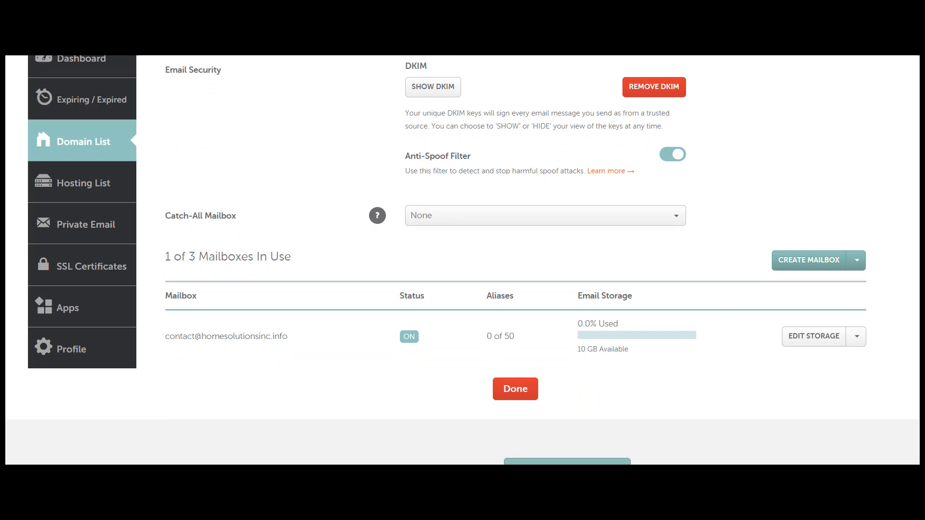
{"action": "left_click_drag", "start_coordinate": [299, 345], "coordinate": [171, 348]}
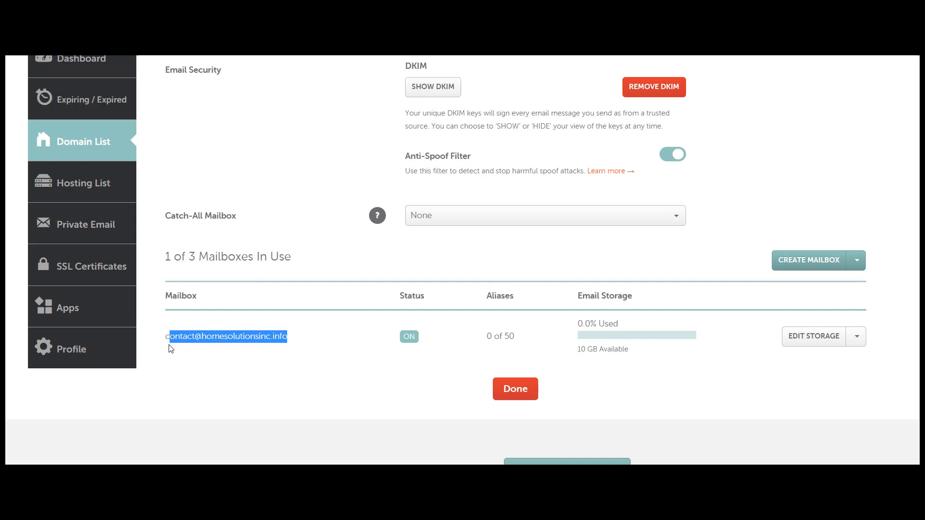
{"action": "left_click", "coordinate": [658, 382]}
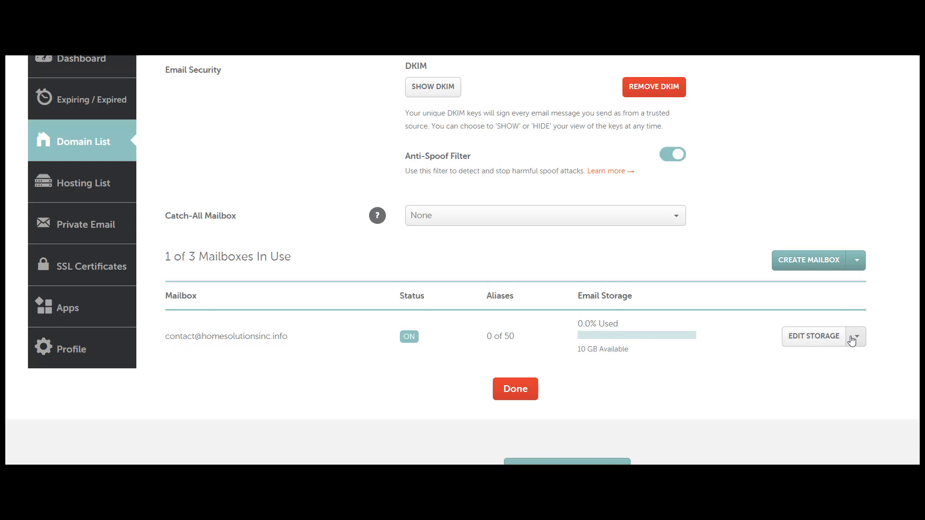
{"action": "left_click", "coordinate": [858, 339]}
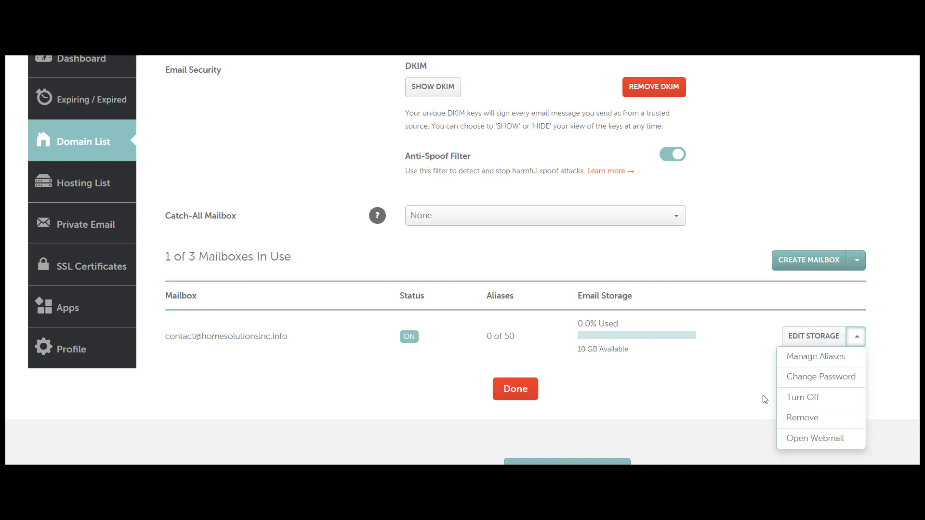
{"action": "left_click", "coordinate": [815, 442]}
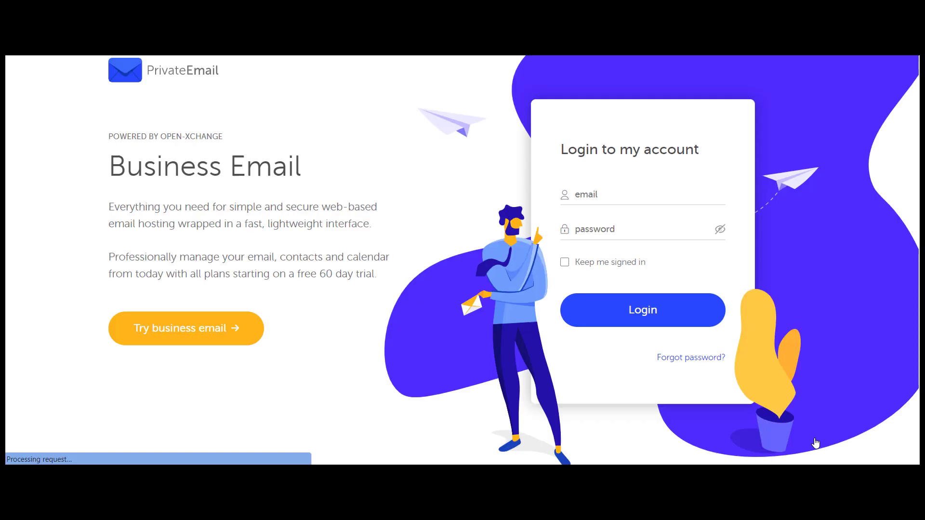
Log in with the contact mailbox address on homesolutionsinc.info and its password, staying signed in
{"action": "left_click", "coordinate": [617, 194]}
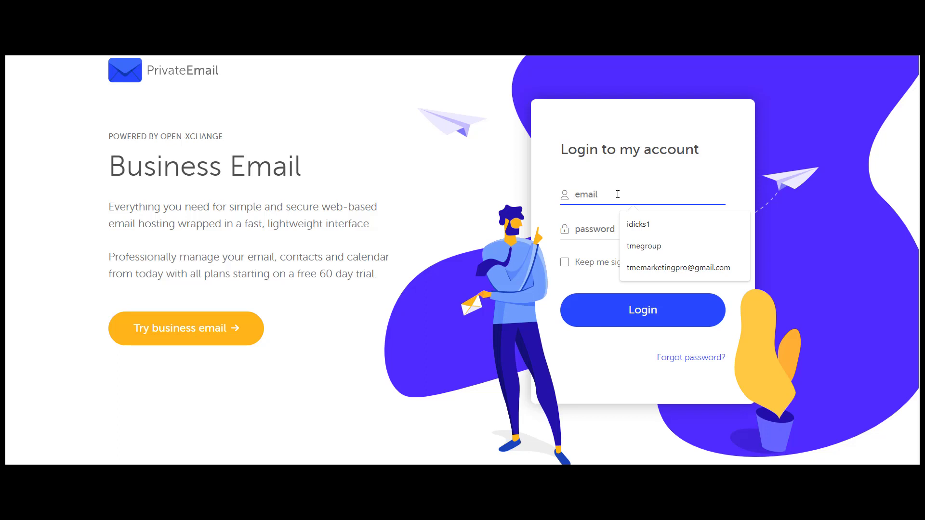
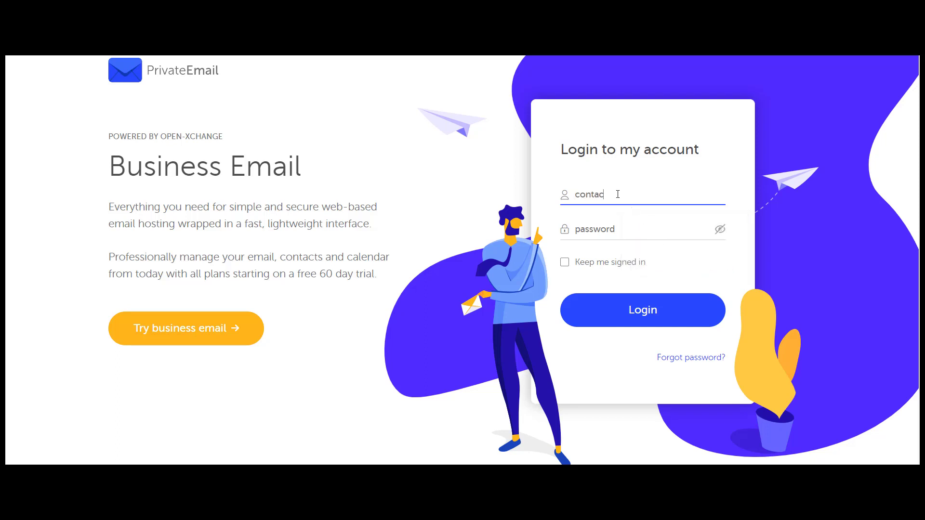
{"action": "left_click", "coordinate": [633, 221]}
{"action": "type", "text": "********"}
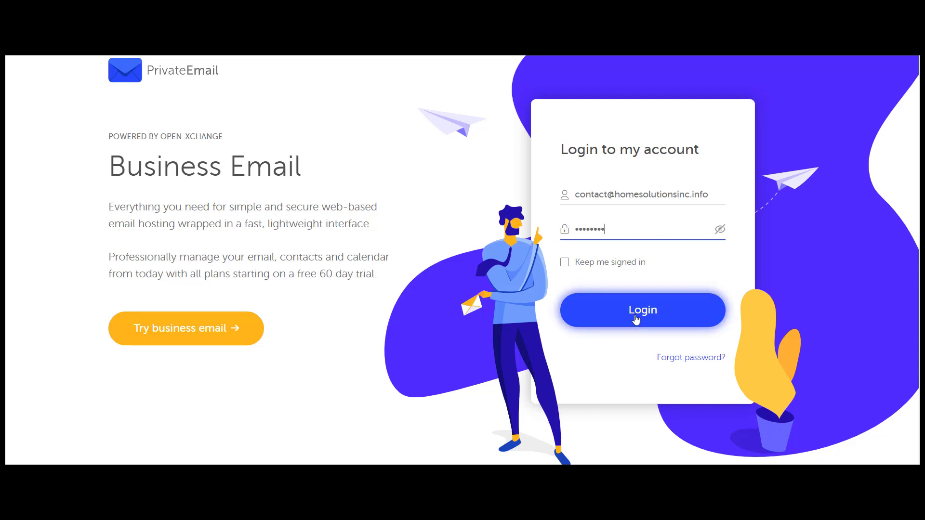
{"action": "left_click", "coordinate": [565, 263]}
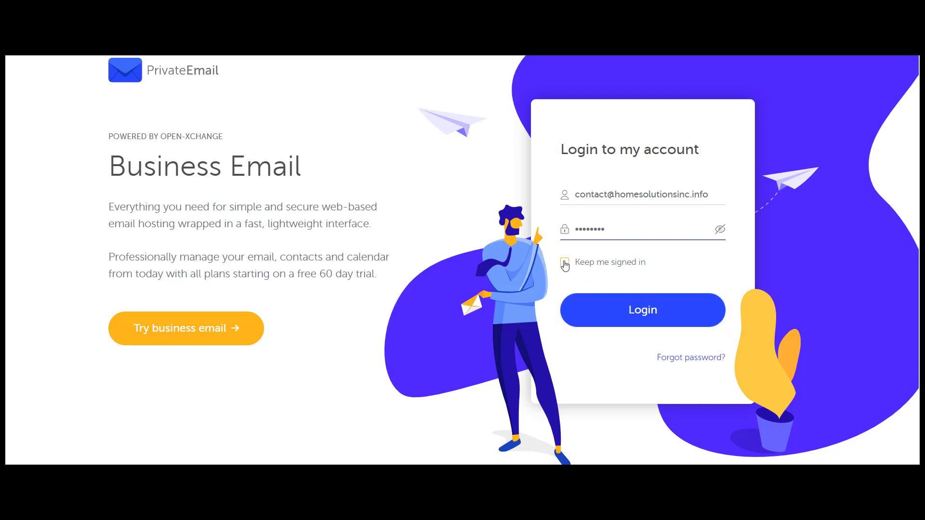
{"action": "left_click", "coordinate": [630, 314]}
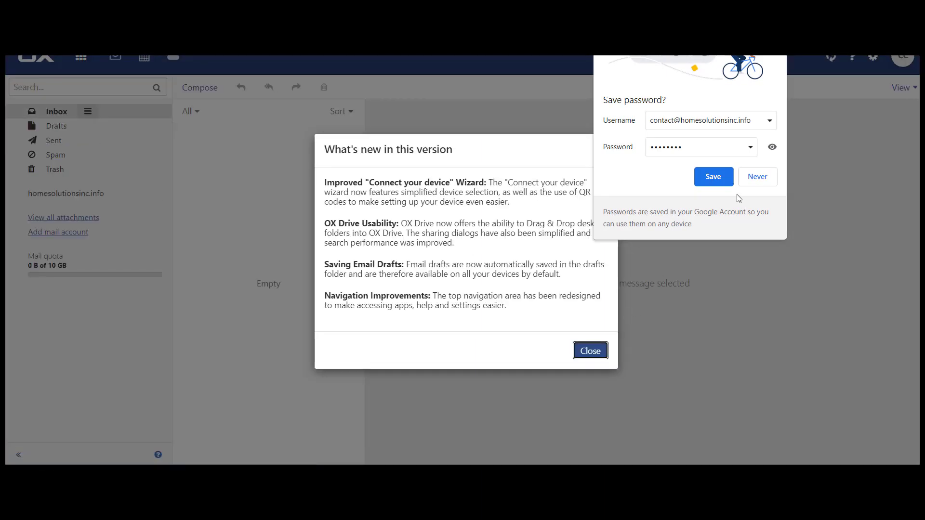
Save the login password, then dismiss the What's new notice and welcome tour
{"action": "left_click", "coordinate": [714, 177]}
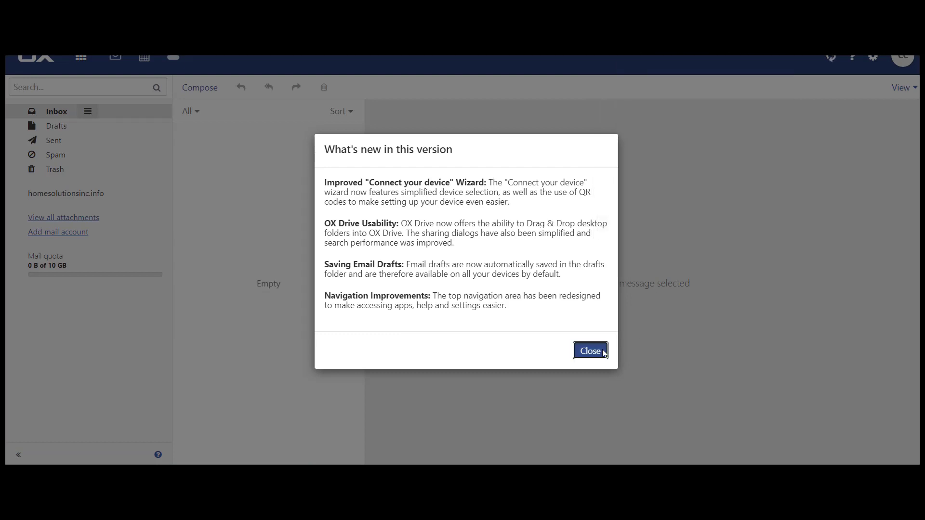
{"action": "left_click", "coordinate": [584, 355]}
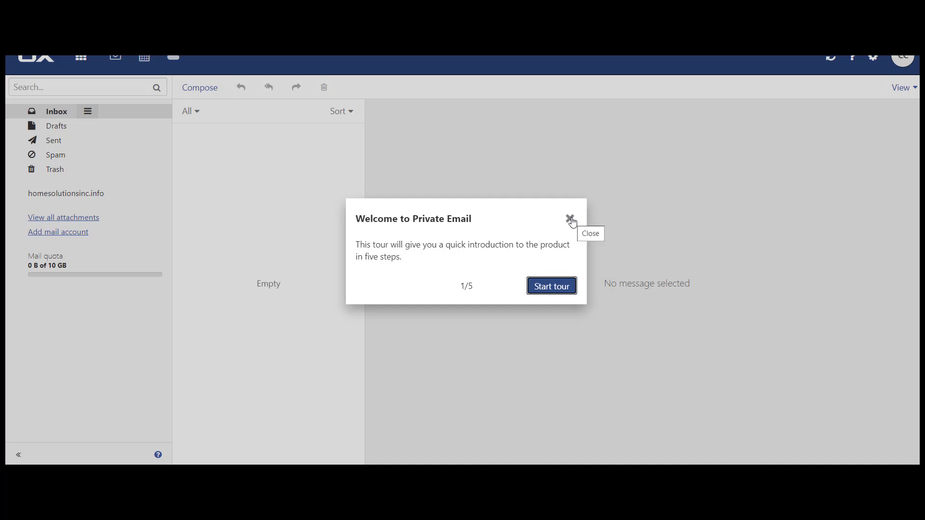
{"action": "left_click", "coordinate": [571, 219]}
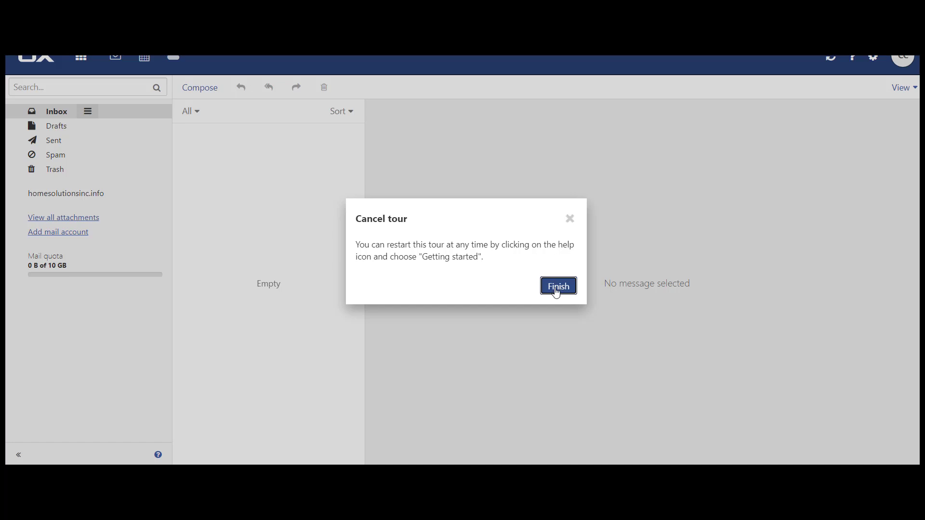
{"action": "left_click", "coordinate": [557, 293]}
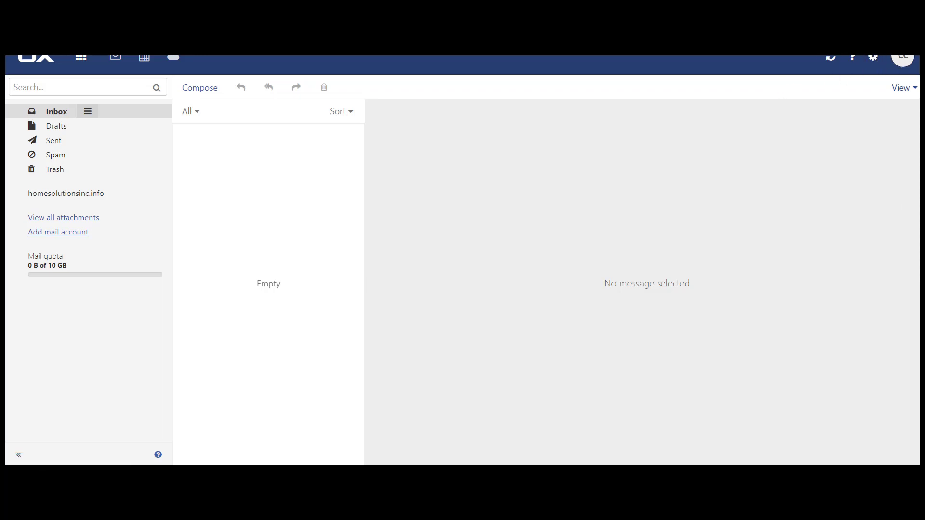
{"action": "left_click_drag", "start_coordinate": [638, 232], "coordinate": [666, 206]}
Show the Windows PC Mail setup settings via Connect your device and select the outgoing server
{"action": "left_click", "coordinate": [874, 62]}
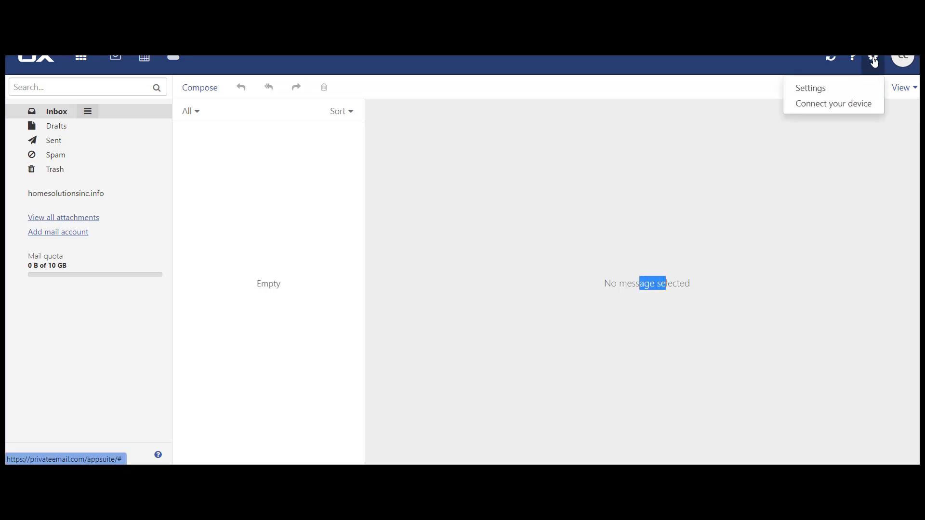
{"action": "left_click", "coordinate": [822, 104]}
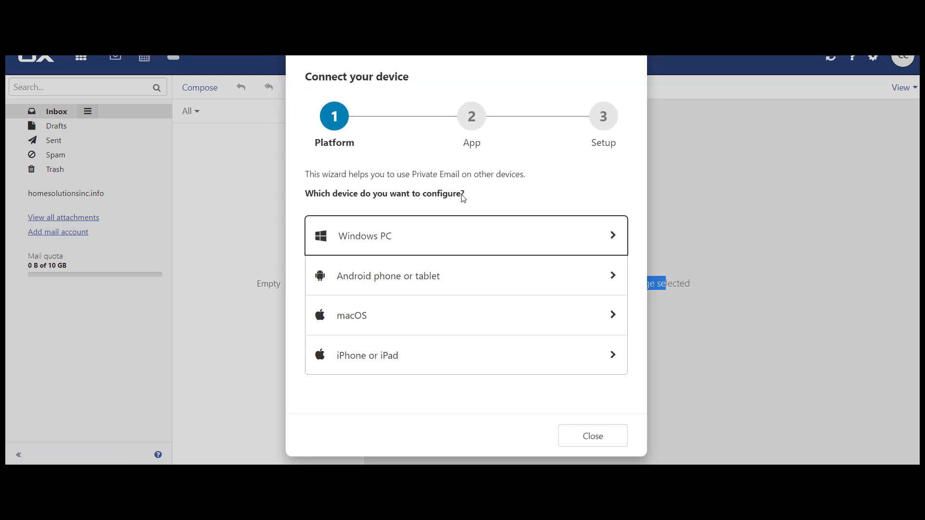
{"action": "left_click", "coordinate": [611, 242]}
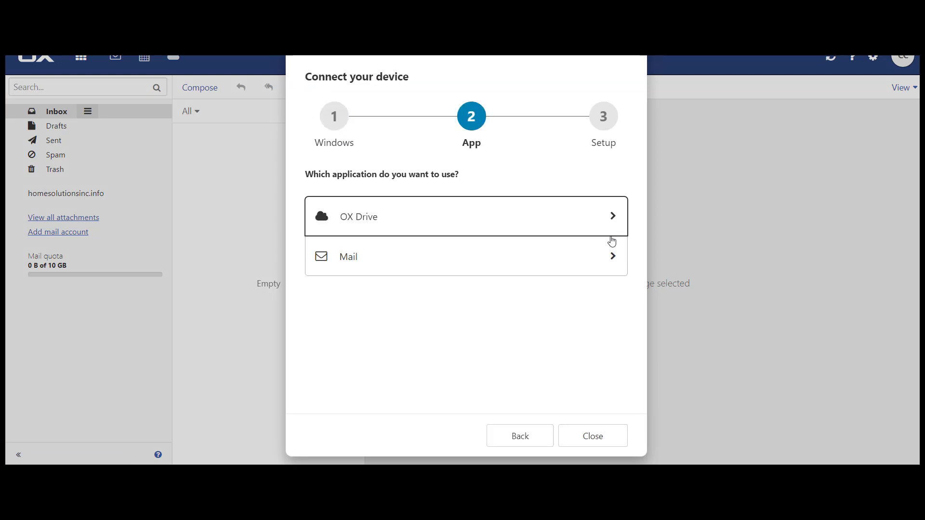
{"action": "left_click", "coordinate": [413, 256]}
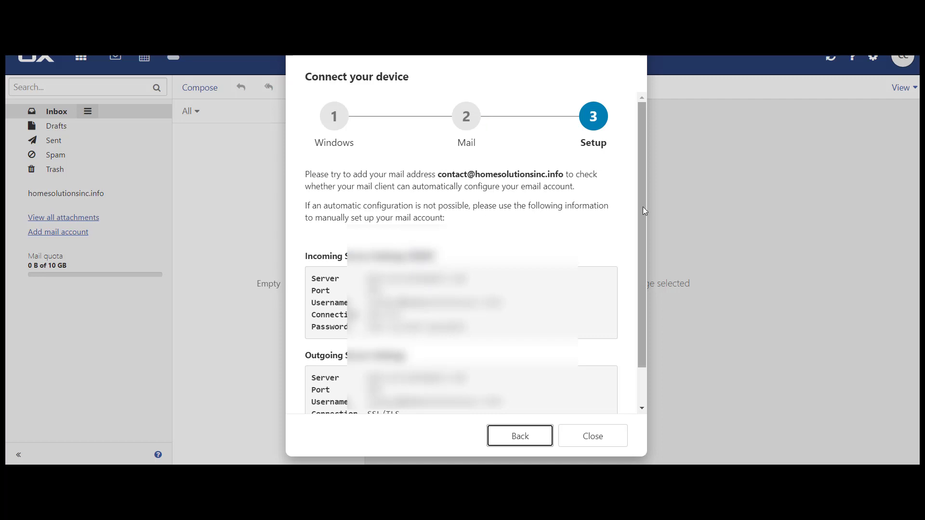
{"action": "left_click_drag", "start_coordinate": [643, 206], "coordinate": [646, 242]}
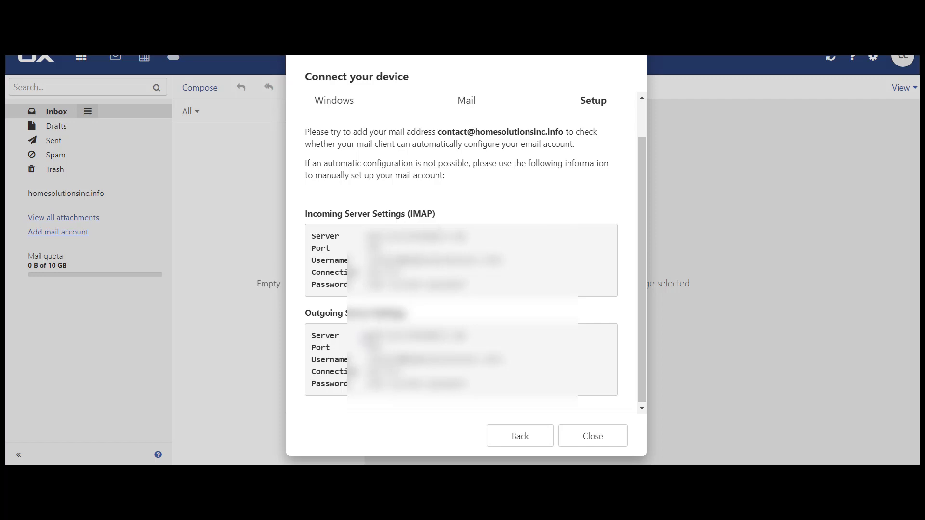
{"action": "left_click_drag", "start_coordinate": [366, 335], "coordinate": [469, 336]}
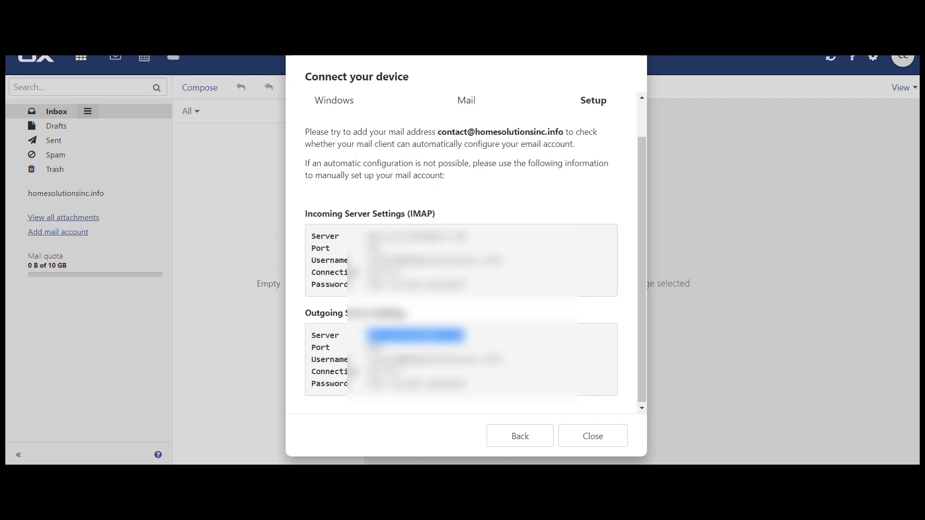
In AB Bulk Mailer, add an SMTP account with mail.privateemail.com replacing smtp.gmail.com
{"action": "left_click", "coordinate": [597, 415]}
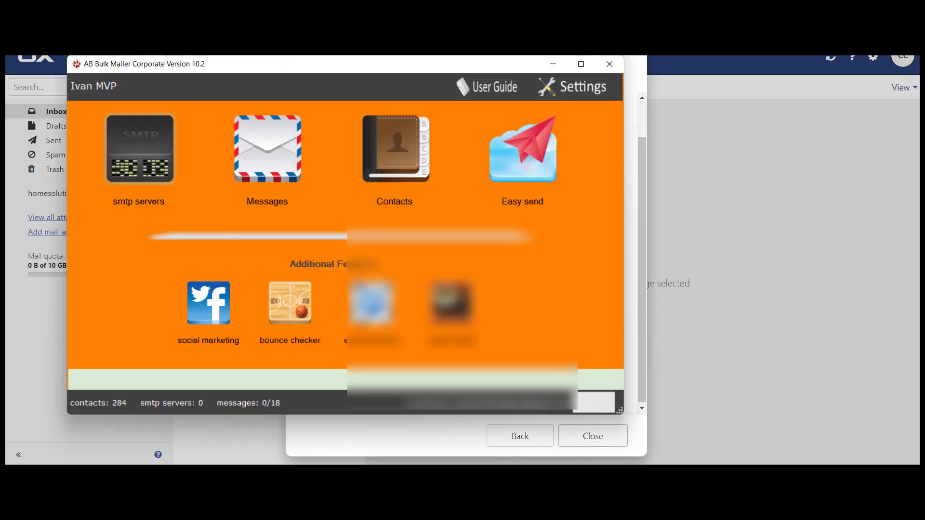
{"action": "left_click", "coordinate": [139, 157]}
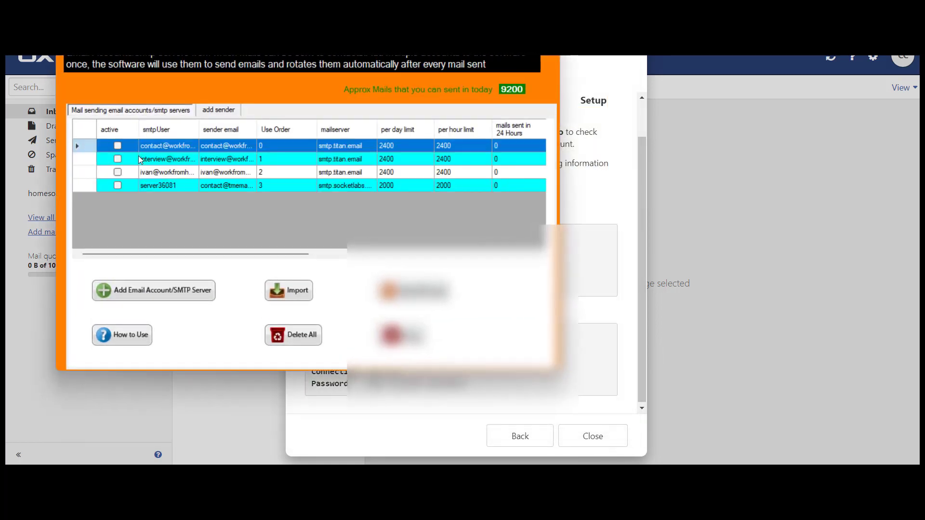
{"action": "left_click", "coordinate": [172, 291]}
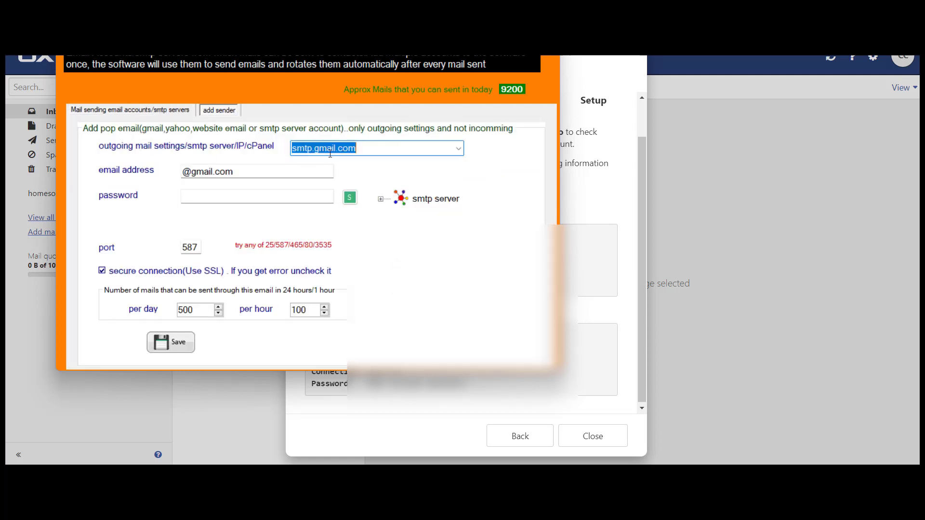
{"action": "key", "text": "BackSpace"}
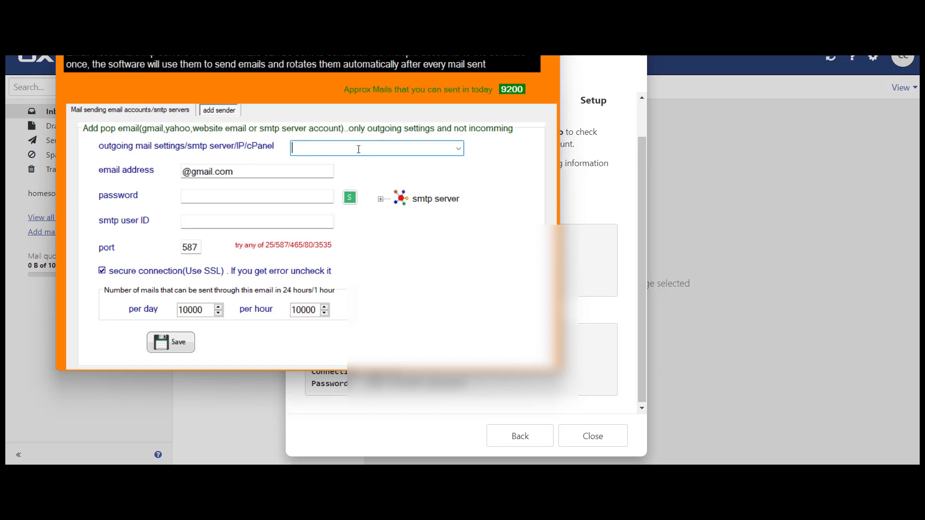
{"action": "type", "text": "mail.privateemail.com"}
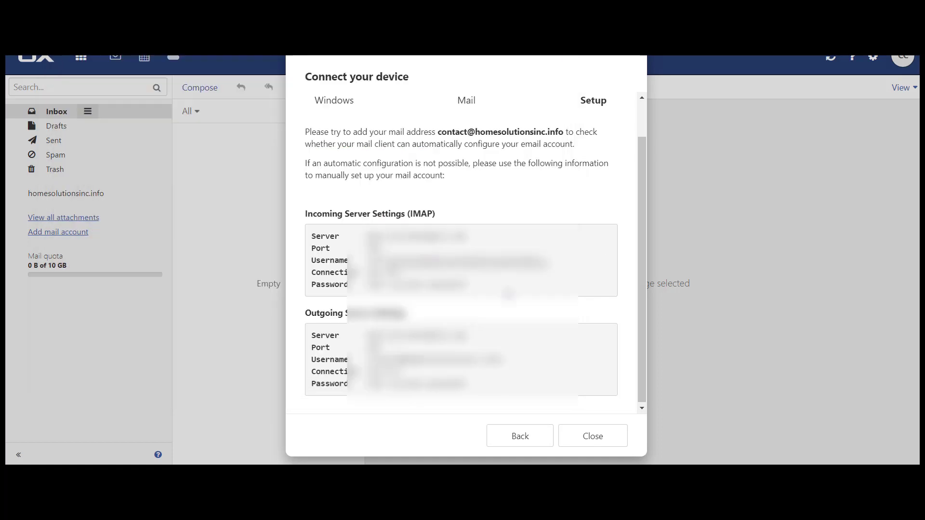
Highlight the Outgoing Server Username value in the Connect your device setup details to copy it
{"action": "left_click_drag", "start_coordinate": [501, 359], "coordinate": [368, 359]}
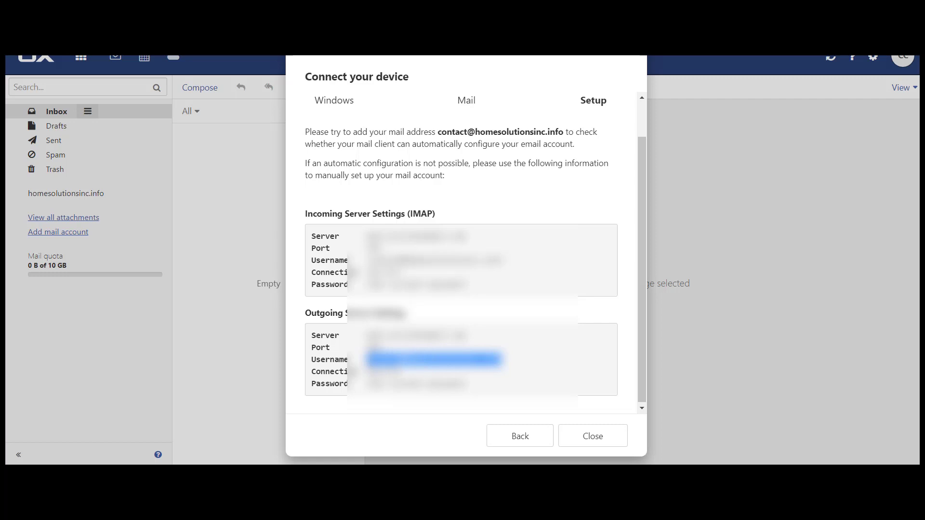
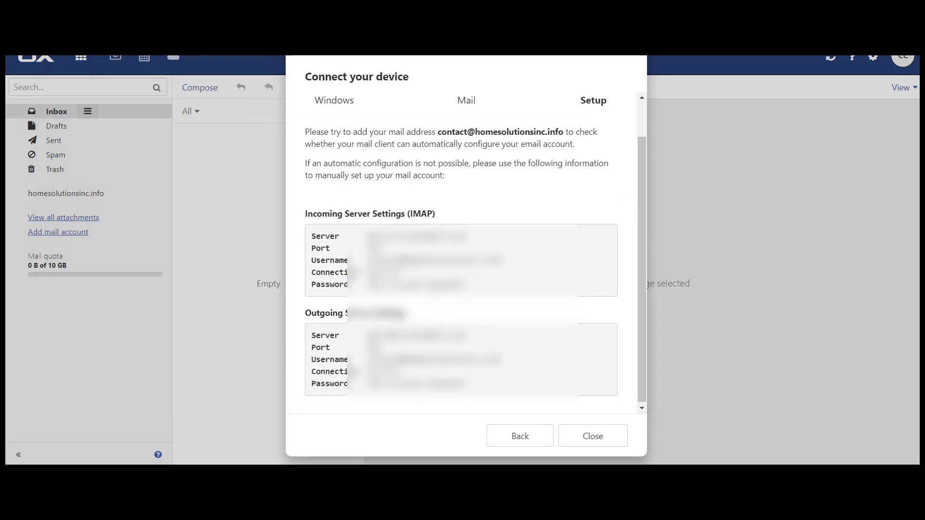
{"action": "left_click", "coordinate": [374, 347]}
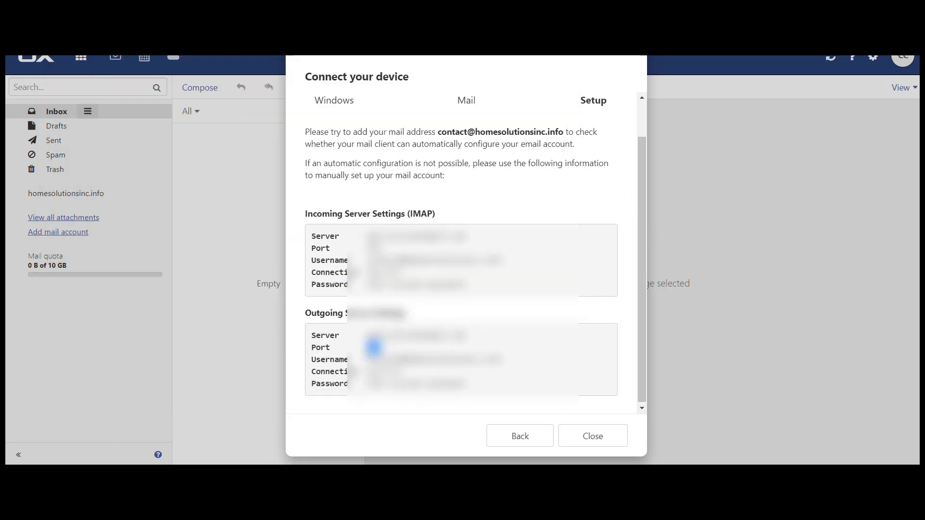
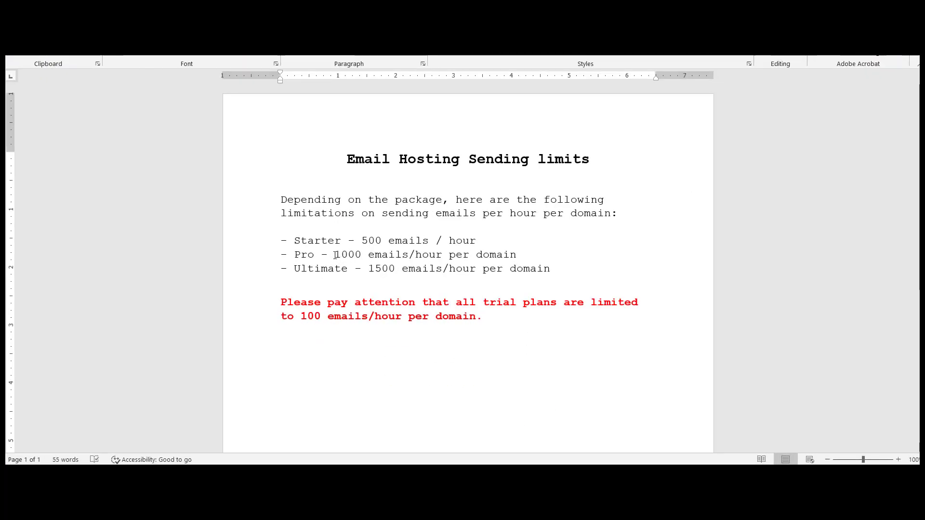
Select the Pro plan's '1000 emails/hour per domain' limit in the sending limits list
{"action": "left_click_drag", "start_coordinate": [334, 255], "coordinate": [501, 254]}
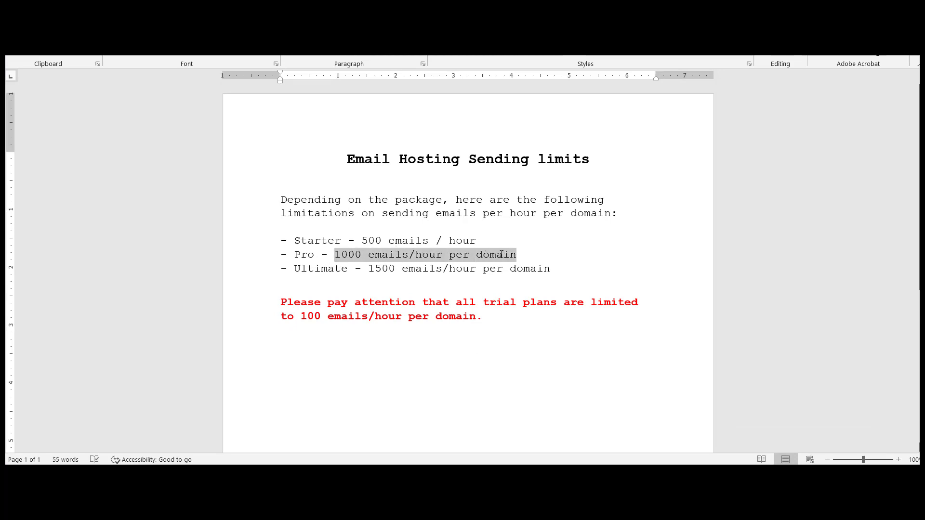
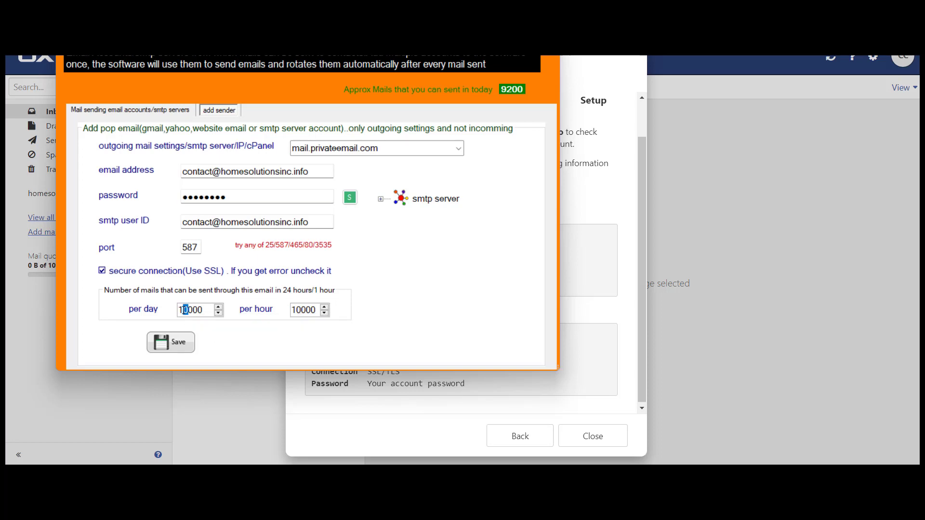
Set the account's sending limits to 12000 mails per day and 1000 per hour
{"action": "type", "text": "2"}
{"action": "key", "text": "BackSpace"}
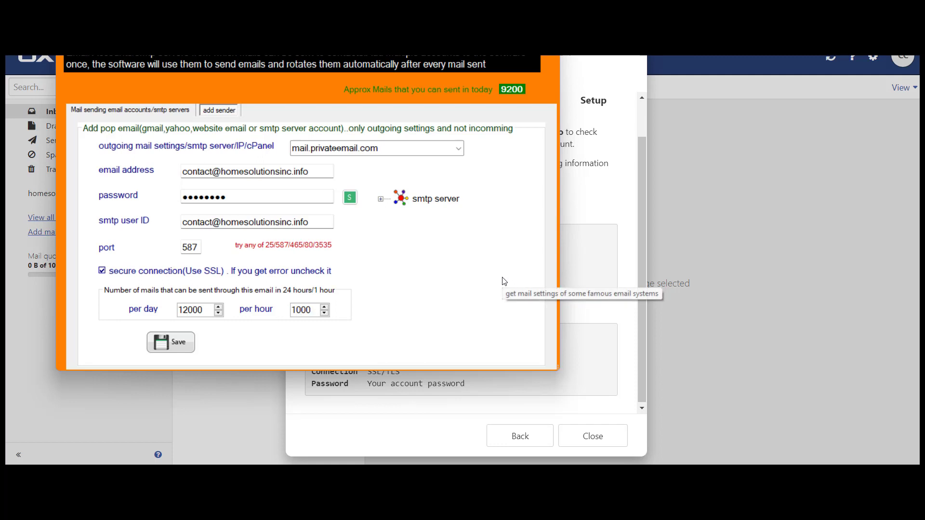
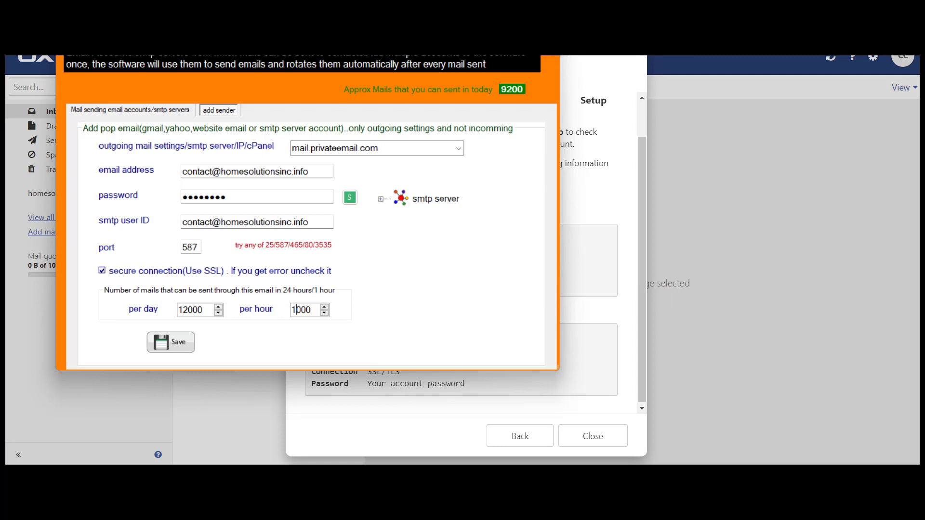
Save the mail.privateemail.com account on port 587 with SSL, 12000/day and 1000/hour limits
{"action": "left_click_drag", "start_coordinate": [378, 33], "coordinate": [389, 68]}
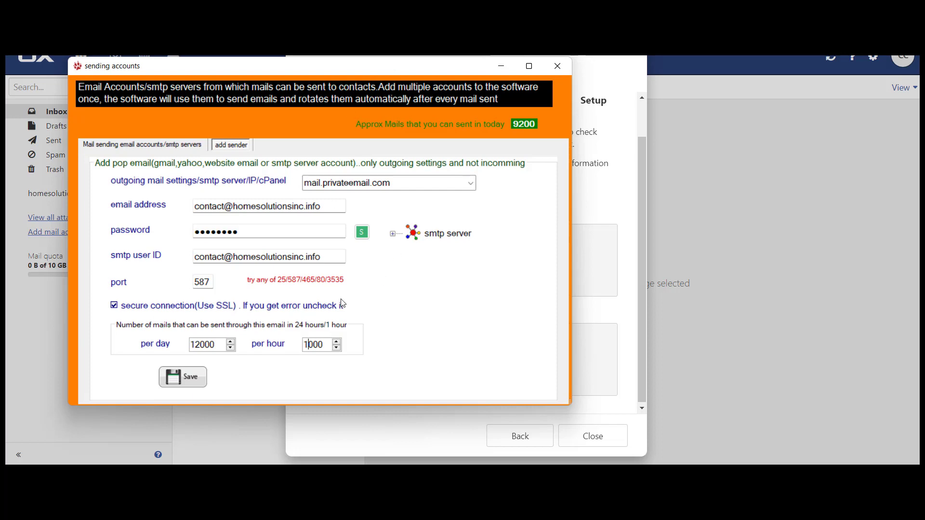
{"action": "left_click", "coordinate": [189, 378]}
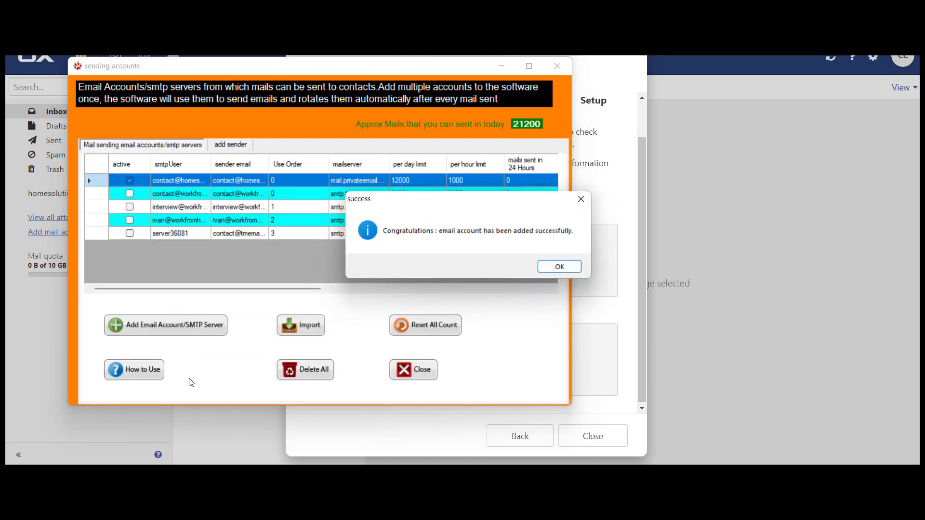
Dismiss the message confirming the email account was added successfully
{"action": "left_click", "coordinate": [560, 267]}
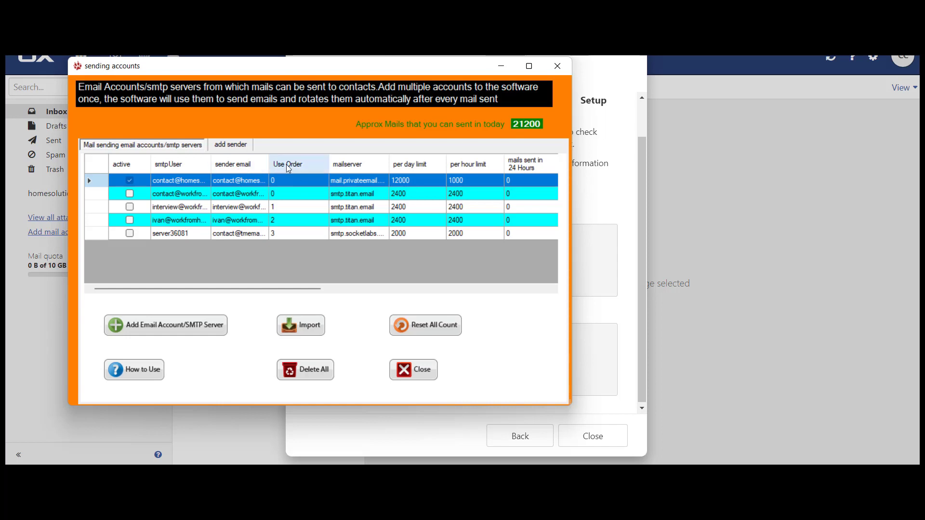
Set the use order of the four accounts below the first to 1, 2, 3 and 4
{"action": "left_click", "coordinate": [273, 194]}
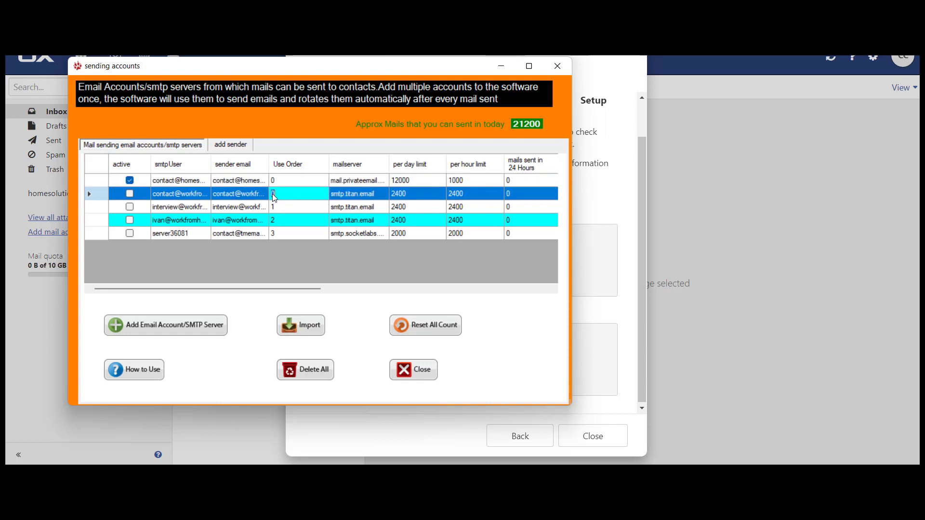
{"action": "type", "text": "1"}
{"action": "left_click", "coordinate": [275, 209]}
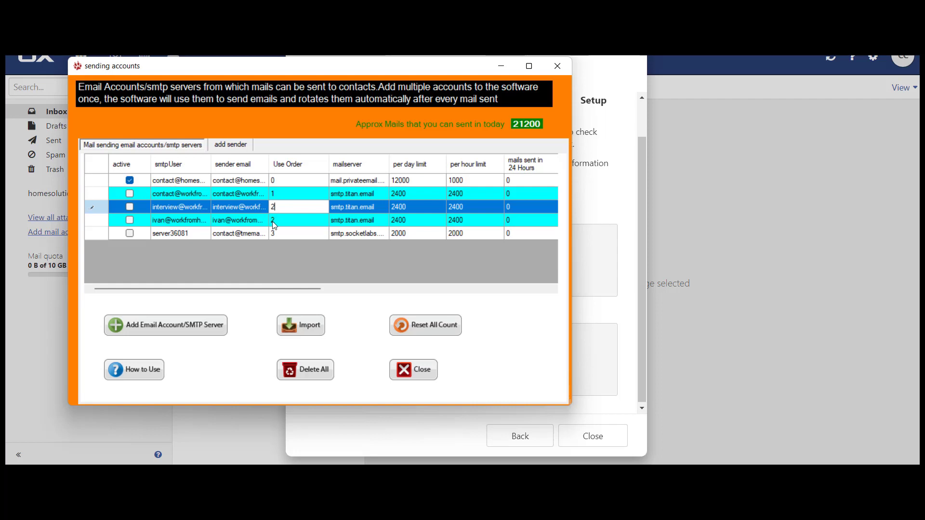
{"action": "left_click", "coordinate": [273, 221]}
{"action": "type", "text": "3"}
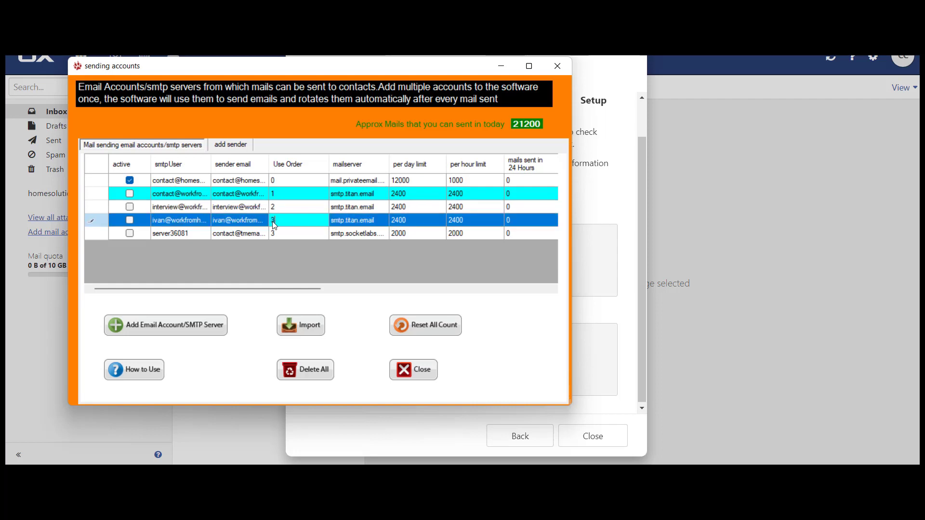
{"action": "left_click", "coordinate": [274, 234]}
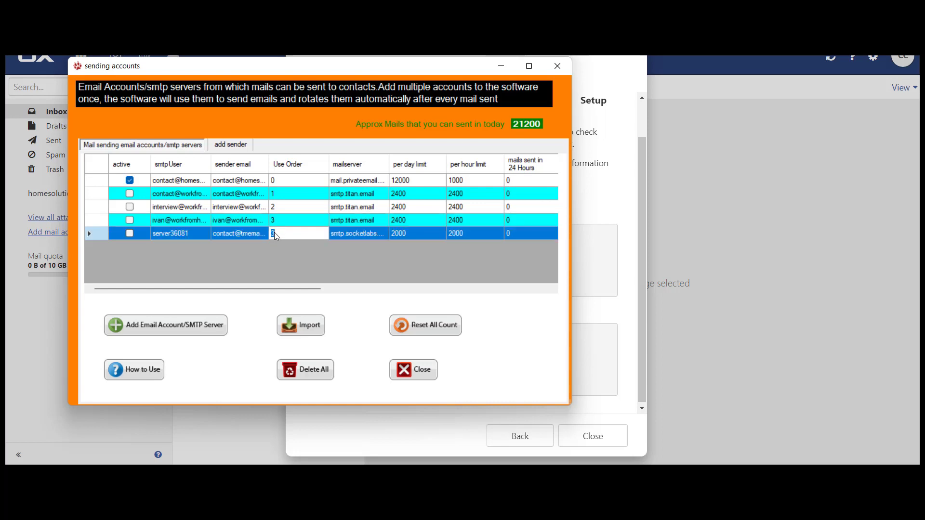
{"action": "type", "text": "4"}
{"action": "left_click", "coordinate": [131, 181]}
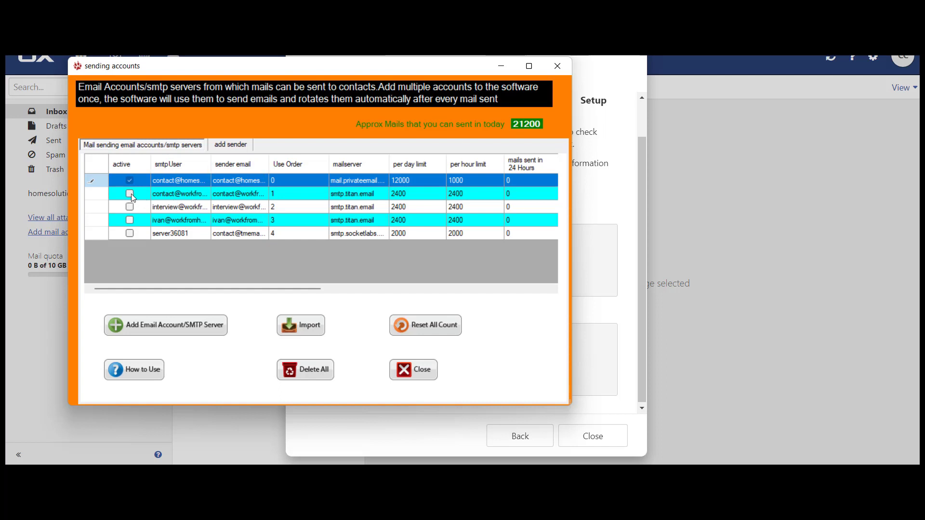
Uncheck the active box for the second through last accounts, keeping only Private Email active
{"action": "left_click", "coordinate": [131, 193]}
{"action": "left_click", "coordinate": [130, 208]}
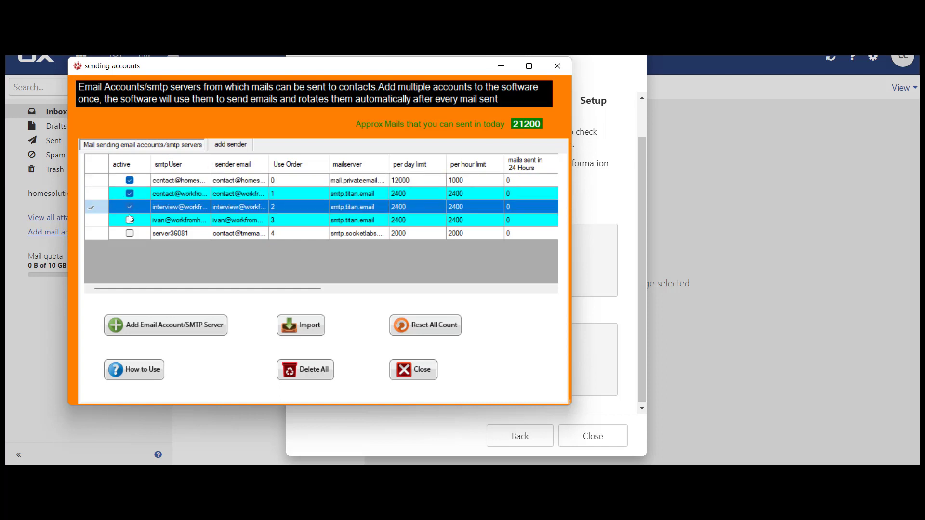
{"action": "left_click", "coordinate": [128, 224]}
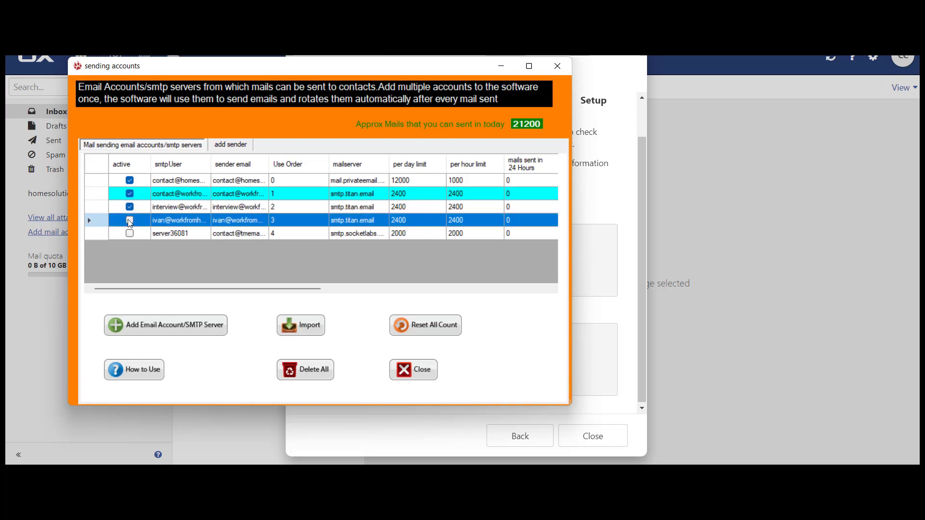
{"action": "left_click", "coordinate": [129, 221]}
{"action": "left_click", "coordinate": [130, 235]}
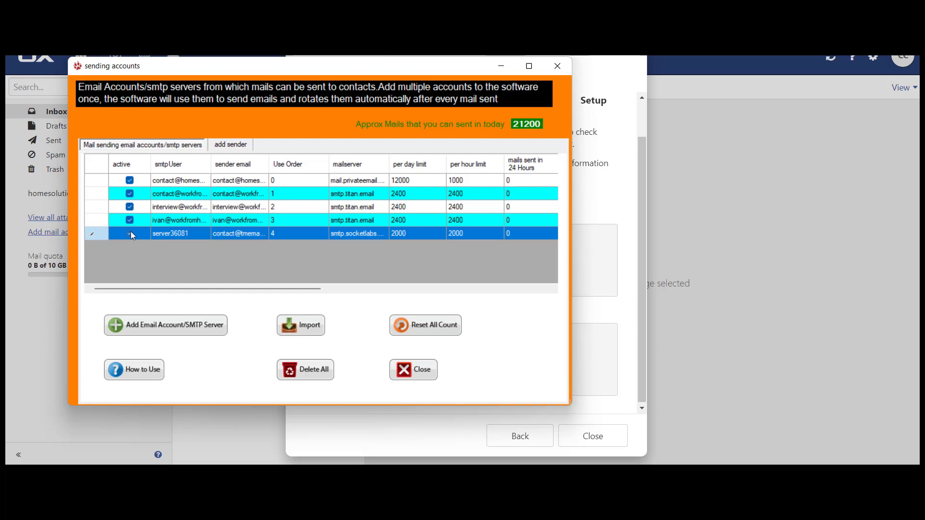
{"action": "left_click", "coordinate": [130, 220]}
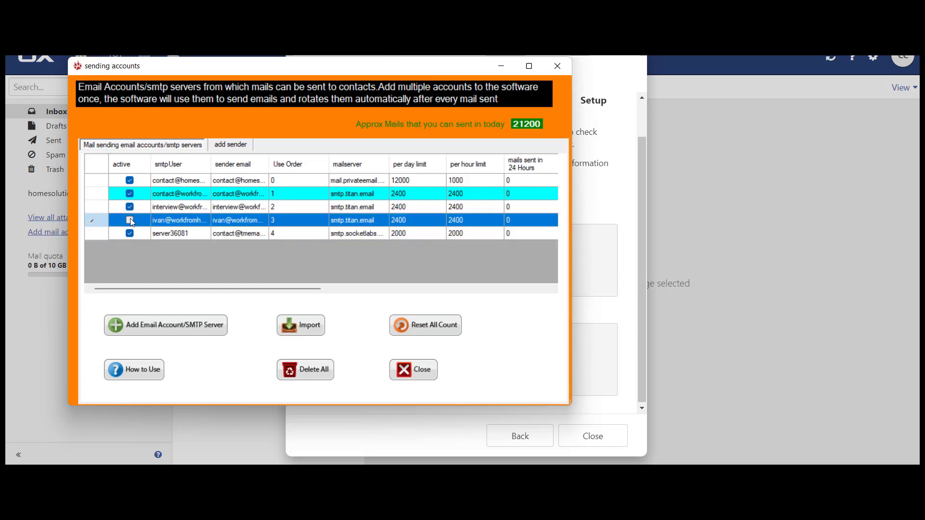
{"action": "left_click", "coordinate": [130, 234]}
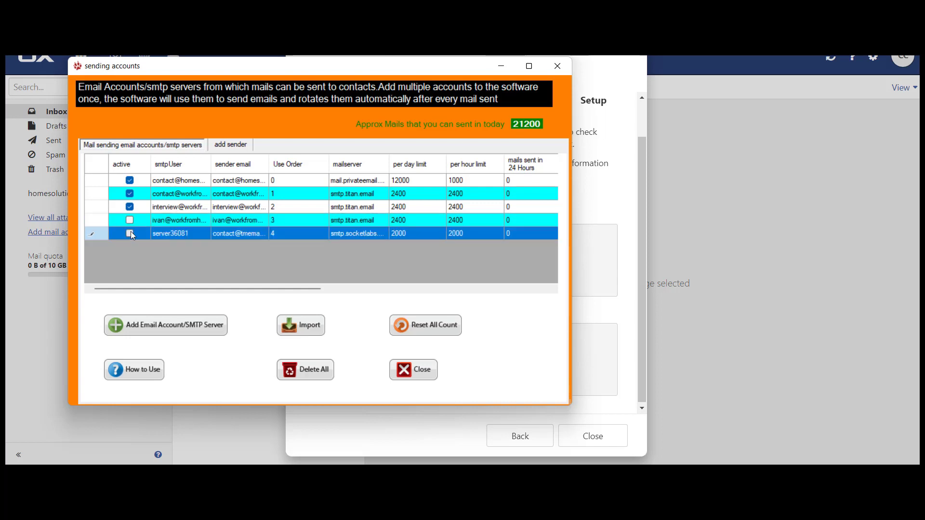
{"action": "left_click", "coordinate": [131, 205]}
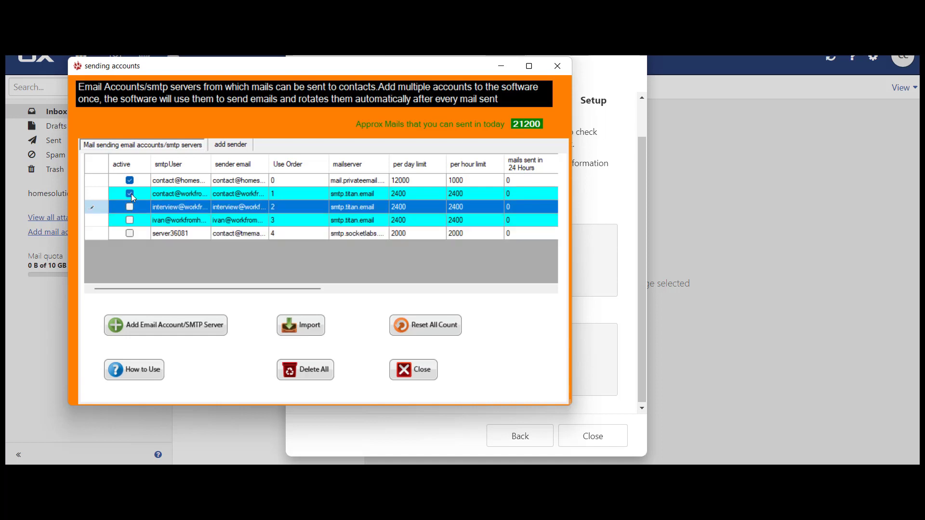
{"action": "left_click", "coordinate": [131, 194]}
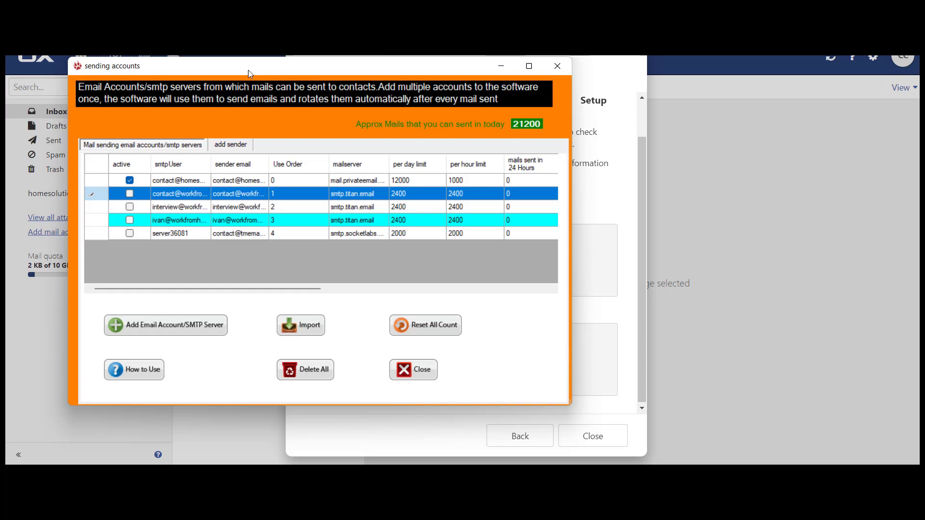
Move the sending accounts window aside and close it to return to the dashboard
{"action": "left_click_drag", "start_coordinate": [286, 68], "coordinate": [338, 78]}
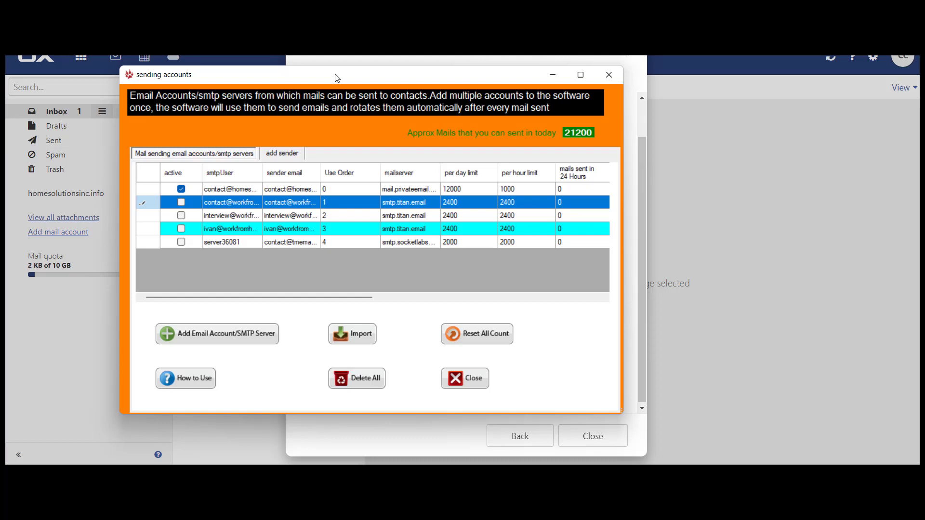
{"action": "left_click", "coordinate": [463, 380]}
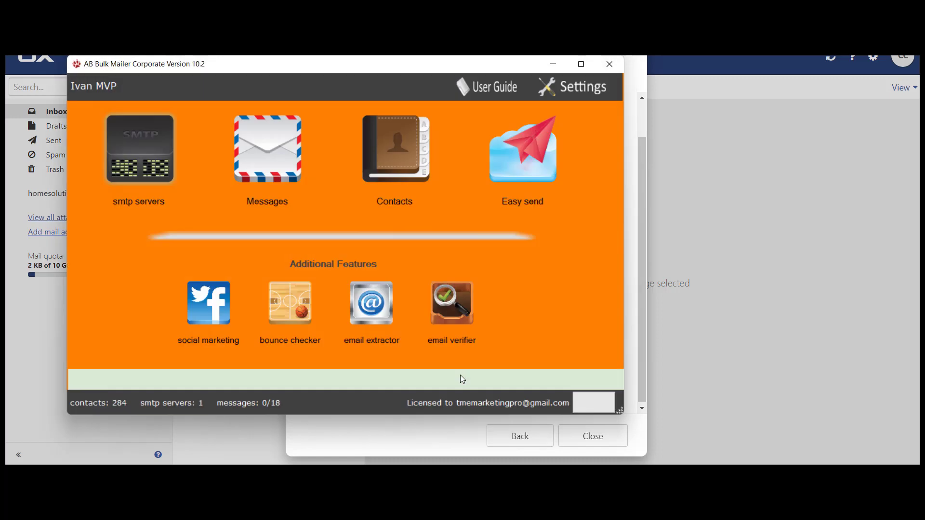
Launch the quick email composer from the program features menu
{"action": "left_click", "coordinate": [592, 403]}
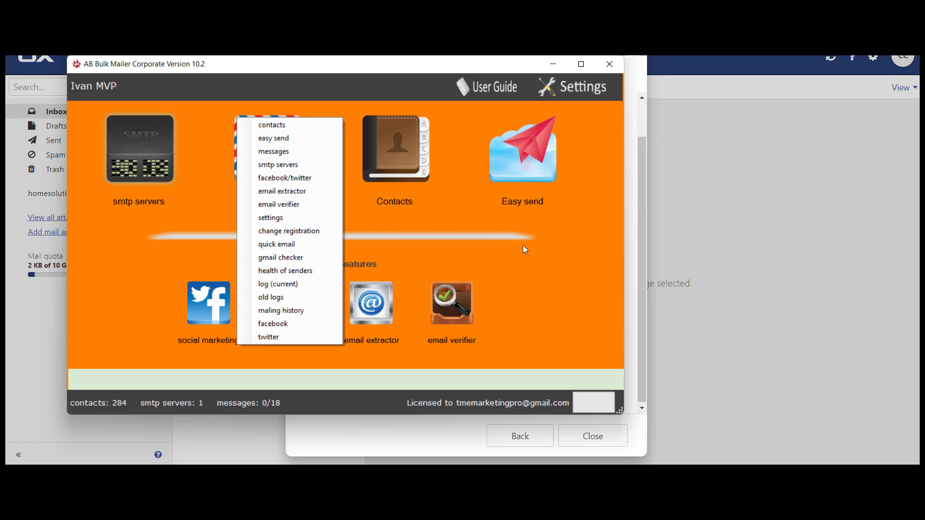
{"action": "left_click", "coordinate": [291, 245]}
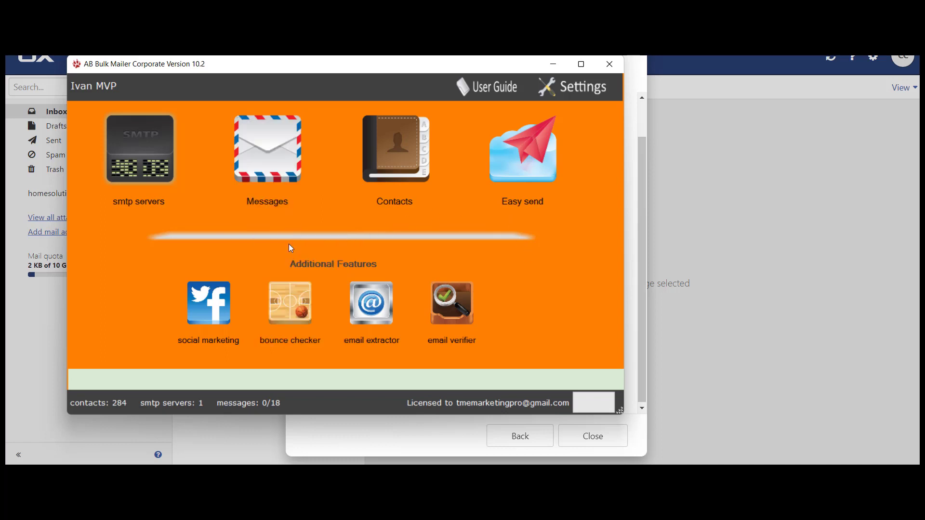
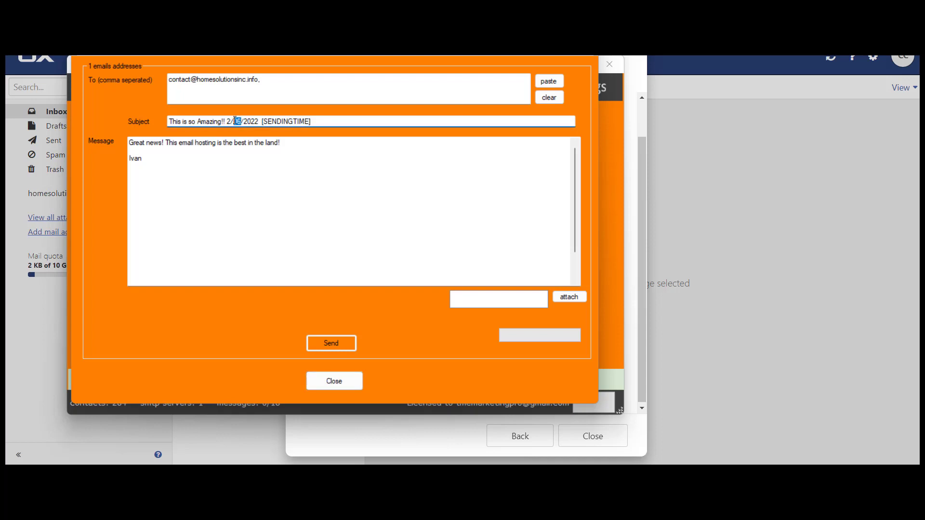
Overwrite the day in the subject's date with 18, making it 2/18/2022
{"action": "type", "text": "18"}
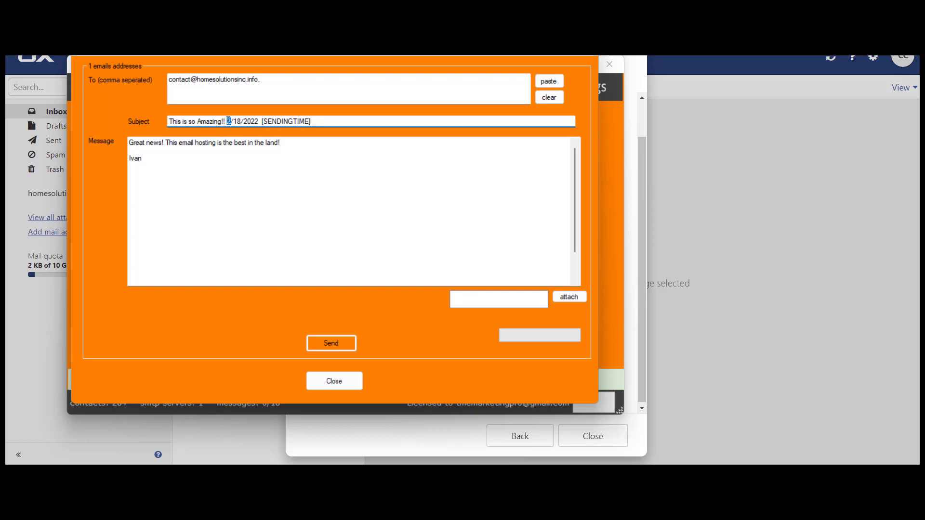
Replace the old recipient in the To field with the test Gmail address, correcting its typos
{"action": "left_click", "coordinate": [229, 121]}
{"action": "left_click_drag", "start_coordinate": [264, 79], "coordinate": [114, 66]}
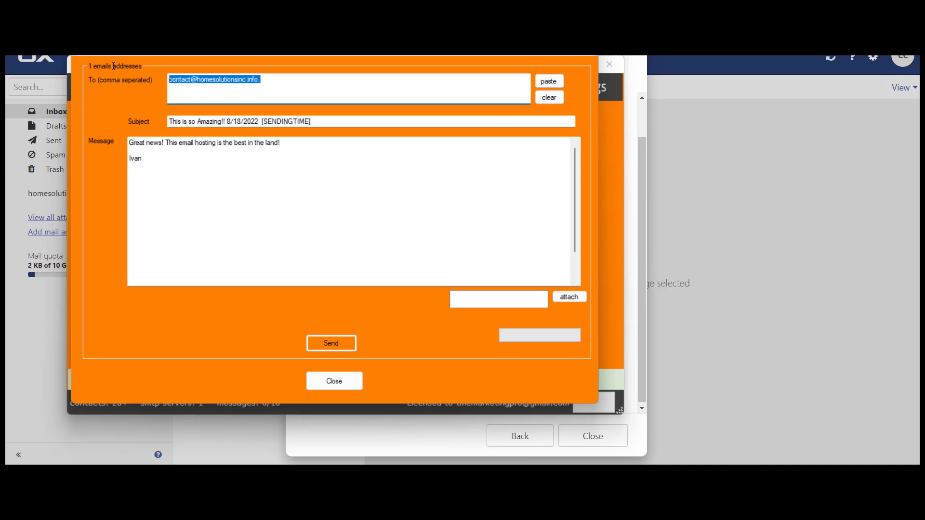
{"action": "key", "text": "Delete"}
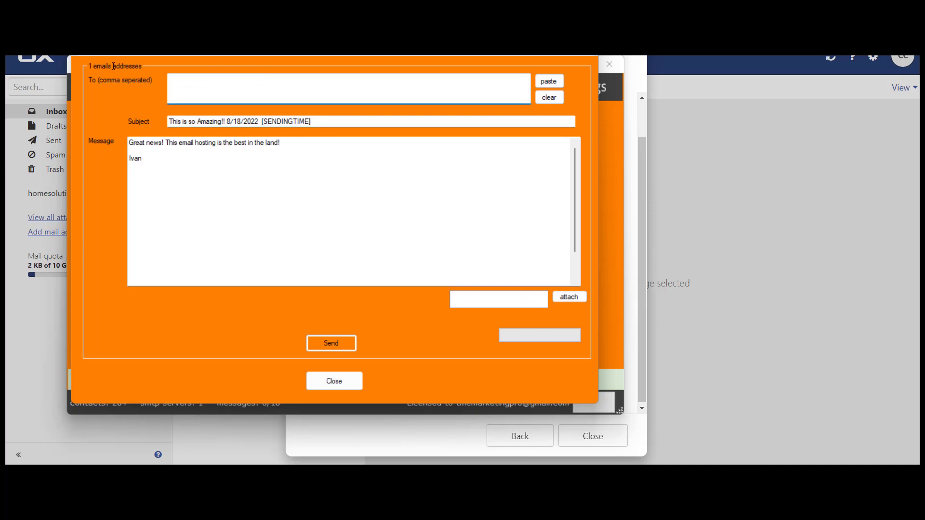
{"action": "type", "text": "a"}
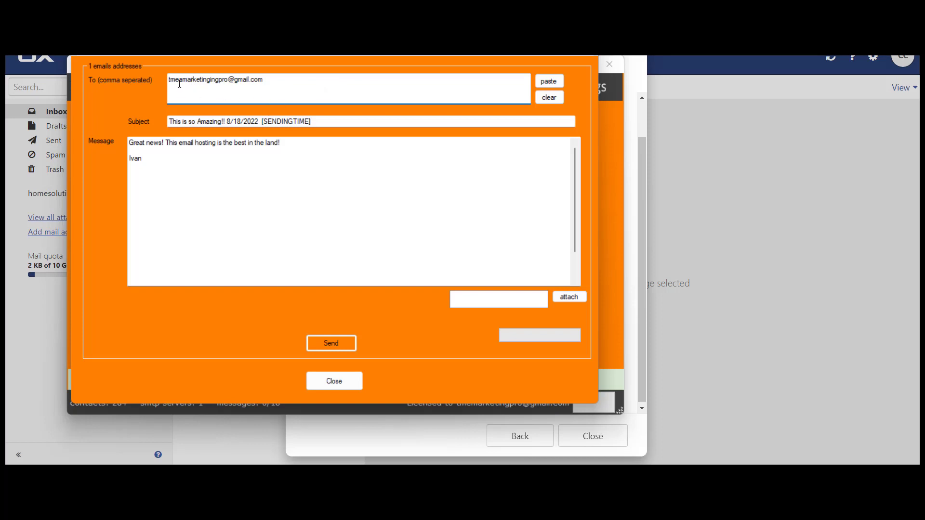
{"action": "key", "text": "Delete"}
{"action": "key", "text": "BackSpace"}
Send the test message to the Gmail recipient, then close Quick Mail after it reports 1 of 1 sent
{"action": "left_click_drag", "start_coordinate": [495, 55], "coordinate": [499, 66]}
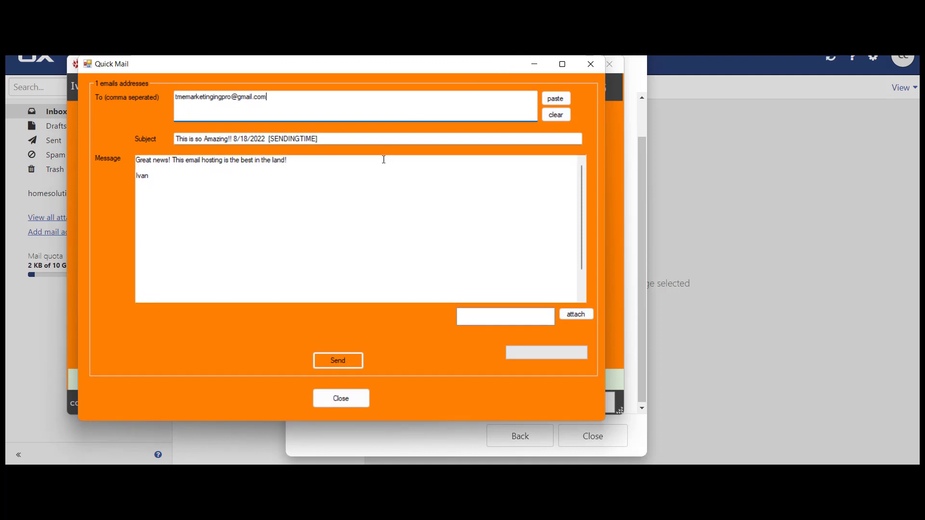
{"action": "left_click", "coordinate": [337, 360]}
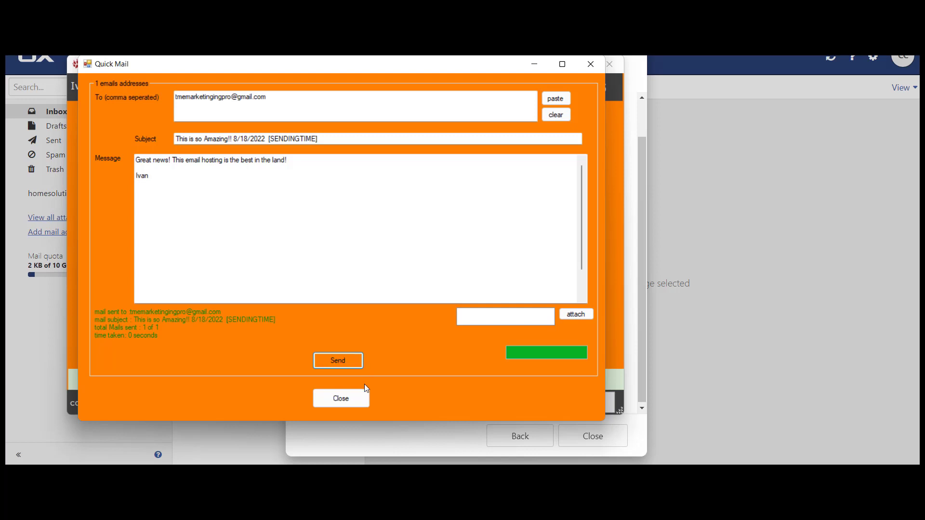
{"action": "left_click", "coordinate": [348, 395]}
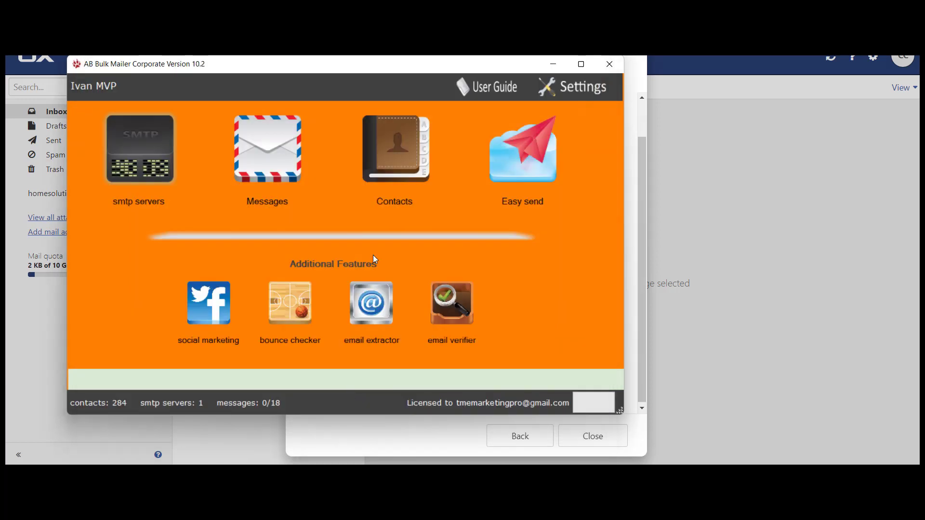
In Settings, lower the delay between mails from 18 to 16 seconds
{"action": "left_click", "coordinate": [588, 90]}
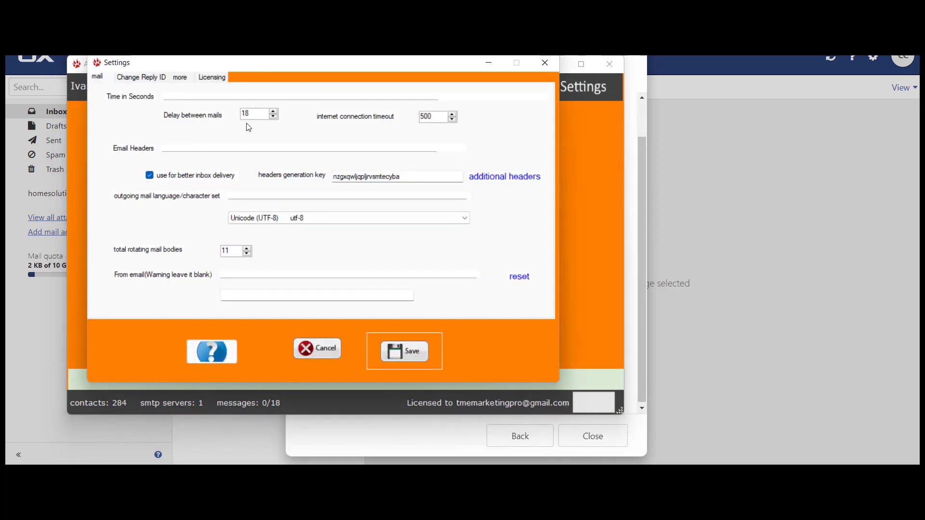
{"action": "double_click", "coordinate": [274, 118]}
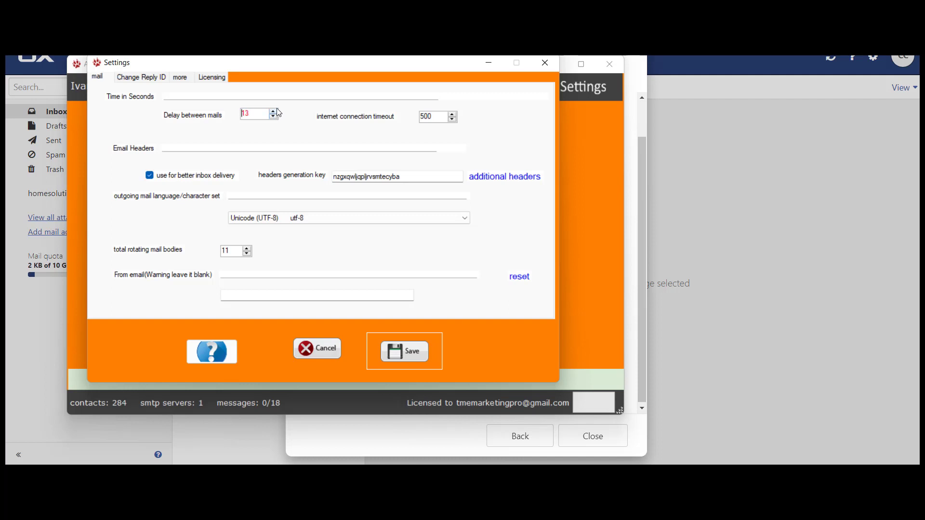
Step the delay between mails down to 13 seconds, then cancel out of Settings
{"action": "left_click", "coordinate": [275, 114]}
{"action": "left_click", "coordinate": [274, 118]}
{"action": "left_click", "coordinate": [275, 118]}
{"action": "left_click", "coordinate": [274, 118]}
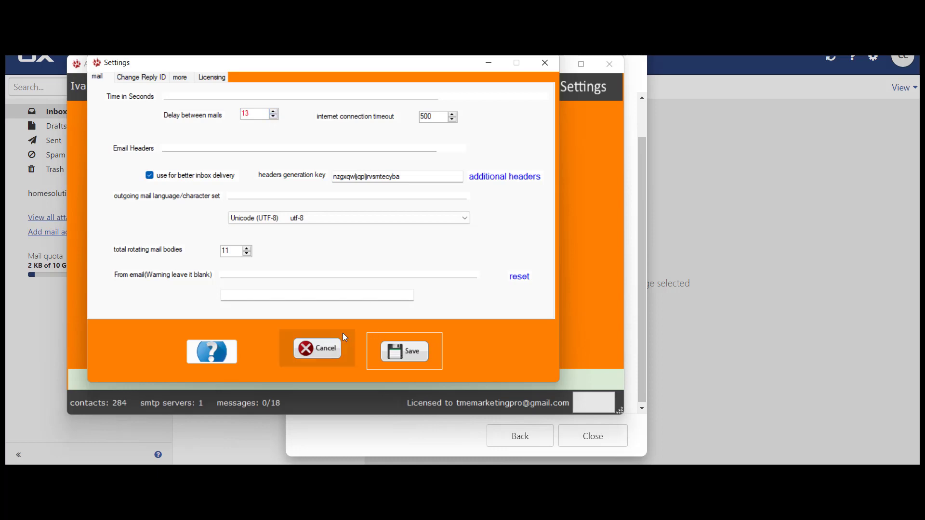
{"action": "left_click", "coordinate": [321, 348]}
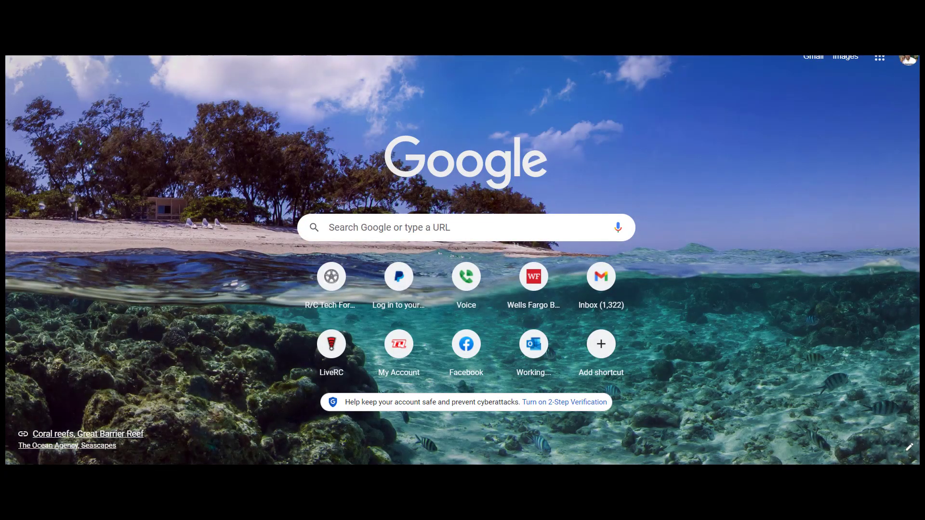
Open Gmail from the Chrome new-tab page to reach the inbox with the test message
{"action": "left_click", "coordinate": [71, 35]}
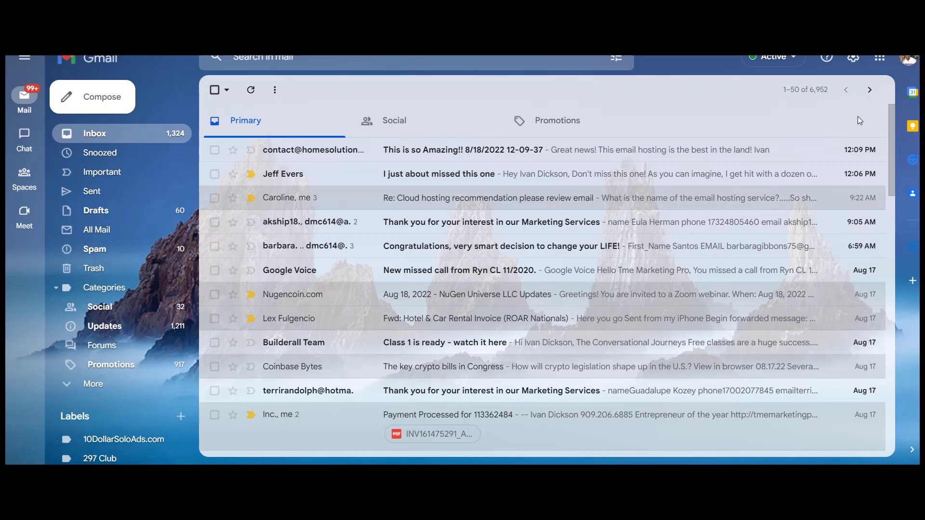
Read the 'This is so Amazing!!' test email, then the Marketing Services and Congratulations emails, returning to the inbox after each
{"action": "left_click", "coordinate": [641, 153]}
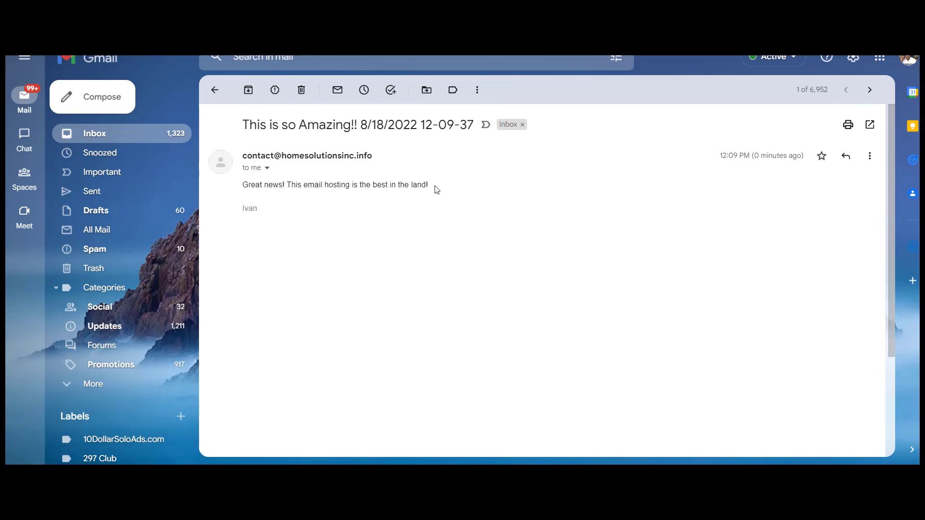
{"action": "left_click", "coordinate": [101, 139]}
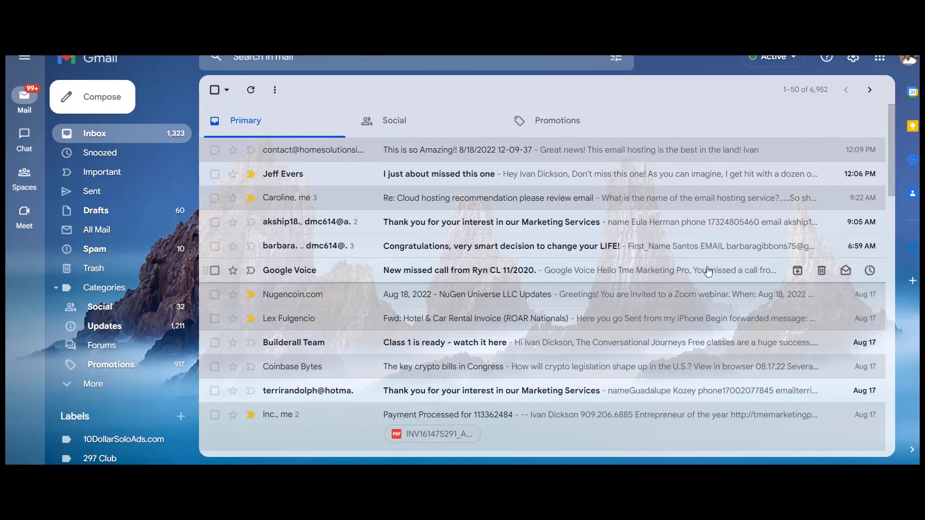
{"action": "left_click", "coordinate": [535, 227]}
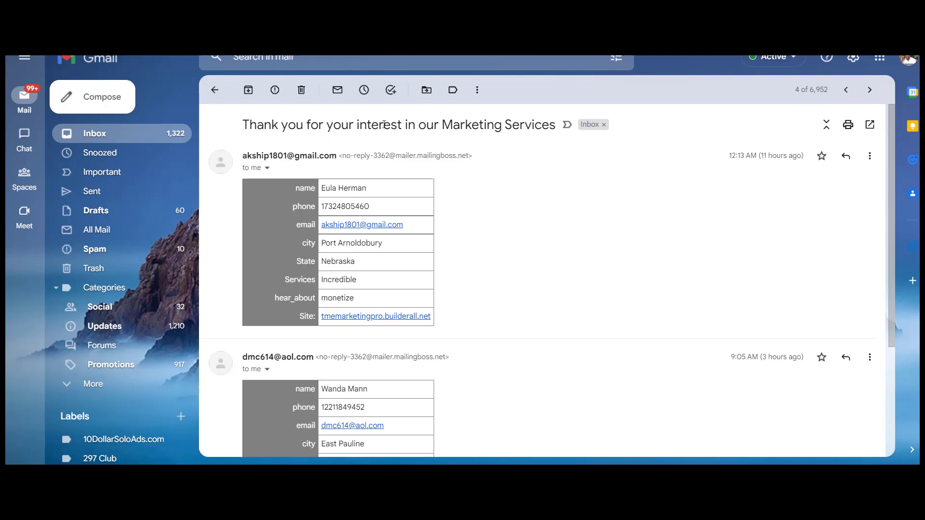
{"action": "left_click", "coordinate": [215, 90]}
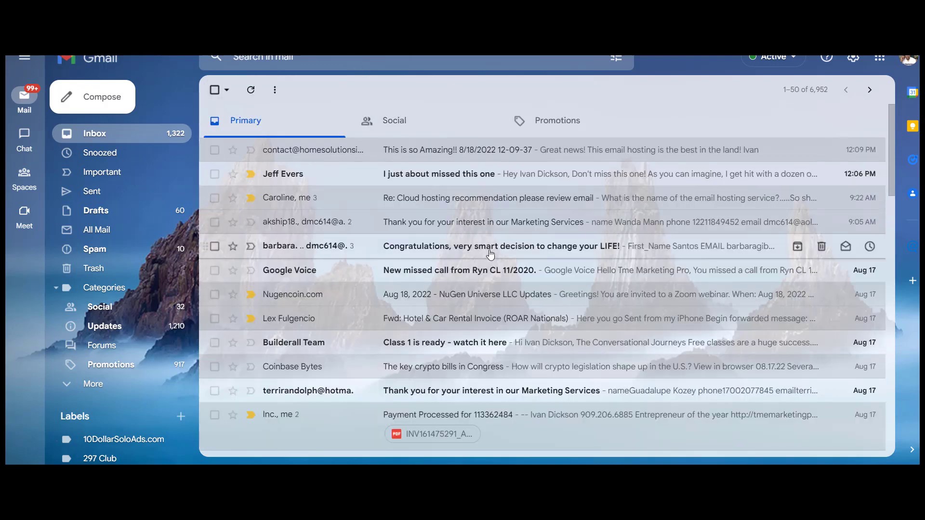
{"action": "left_click", "coordinate": [490, 255]}
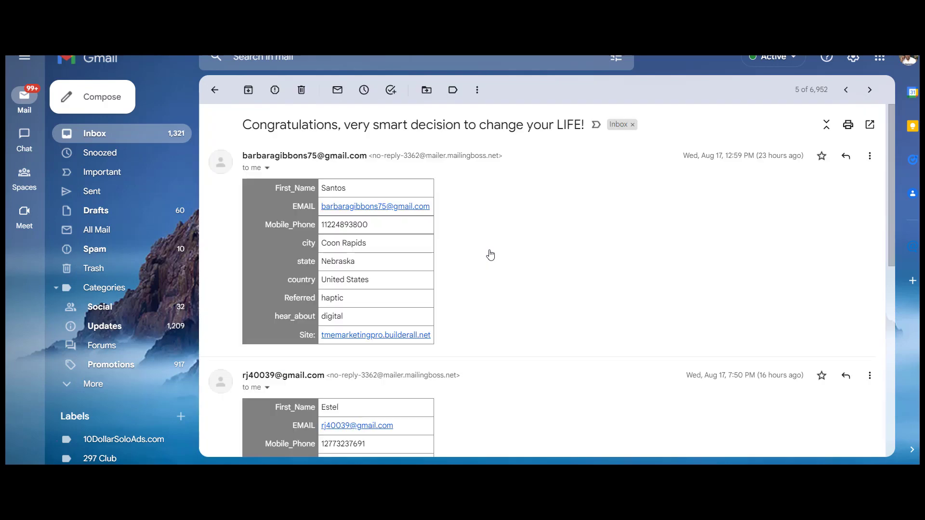
{"action": "left_click", "coordinate": [215, 92]}
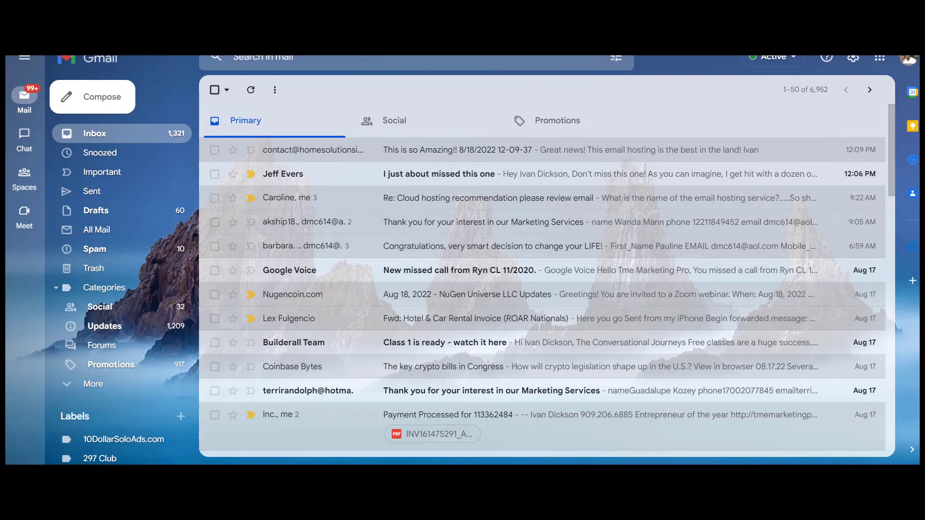
Bring up the Word sending-limits document and highlight the Pro plan's '1000 emails/hour per domain' limit
{"action": "mouse_move", "coordinate": [520, 477]}
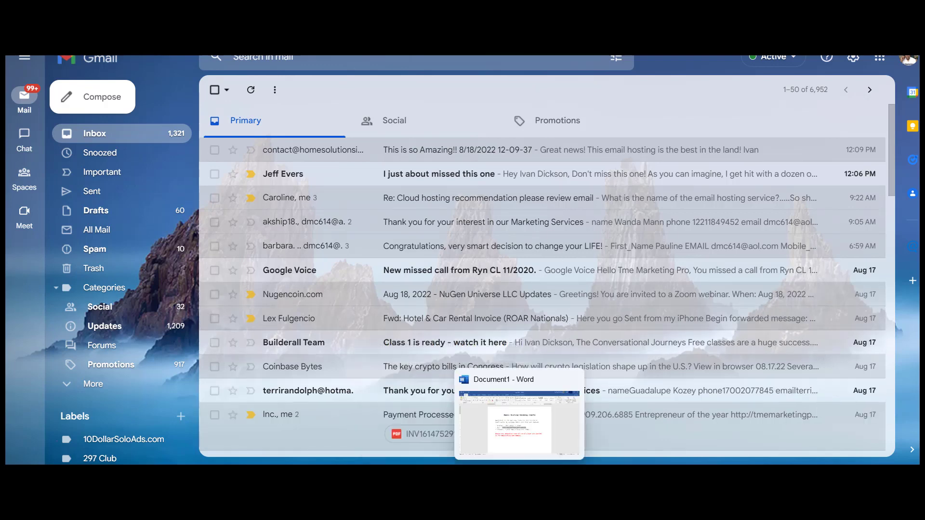
{"action": "left_click", "coordinate": [526, 428]}
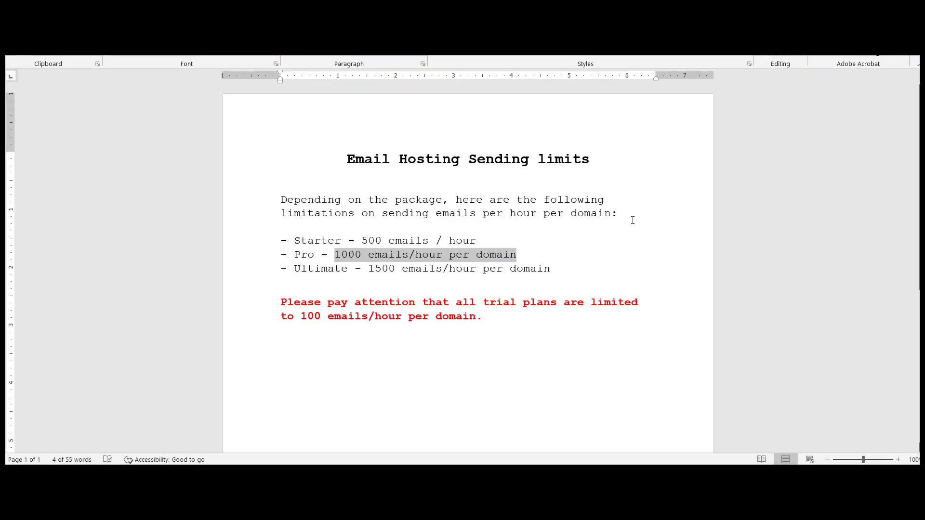
{"action": "left_click", "coordinate": [630, 216]}
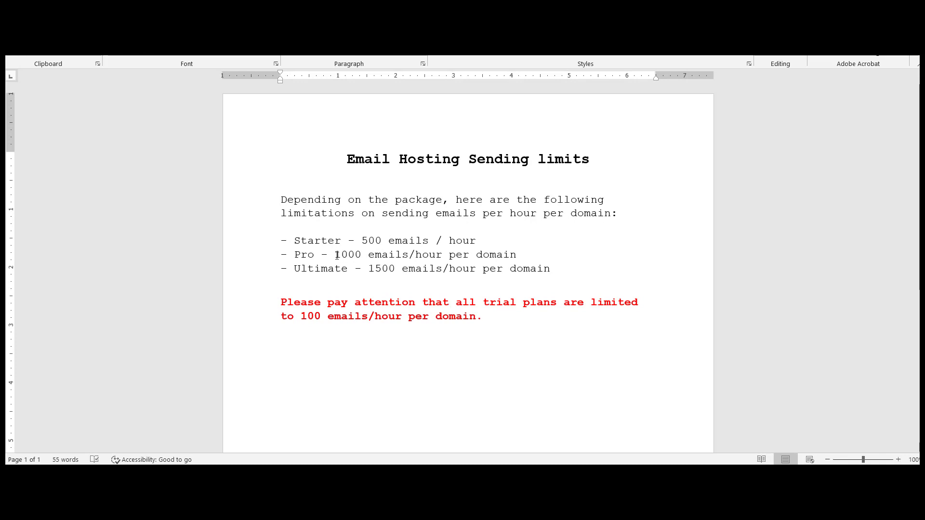
{"action": "left_click_drag", "start_coordinate": [337, 256], "coordinate": [516, 259]}
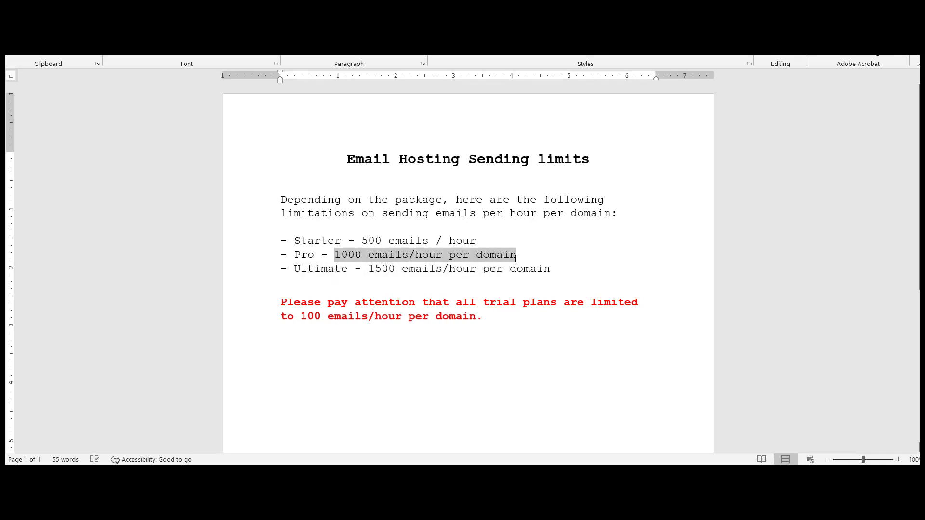
{"action": "left_click", "coordinate": [522, 294]}
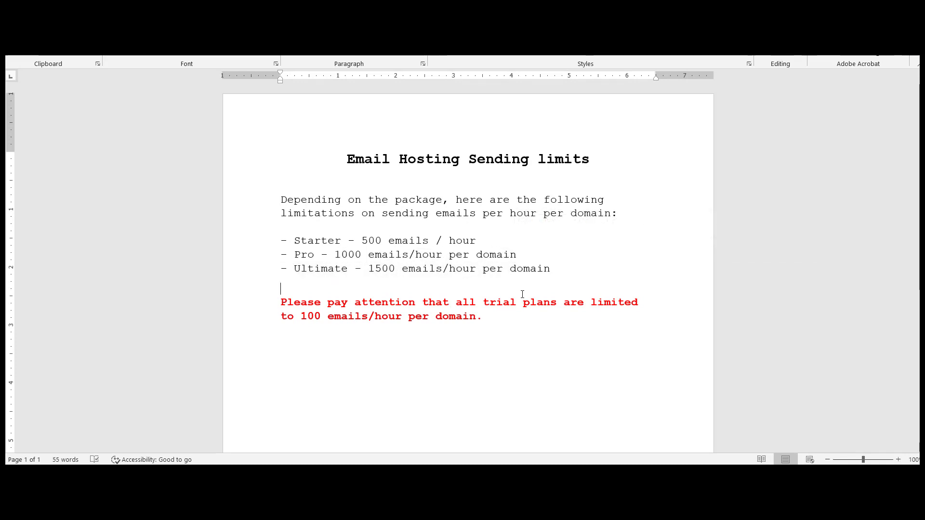